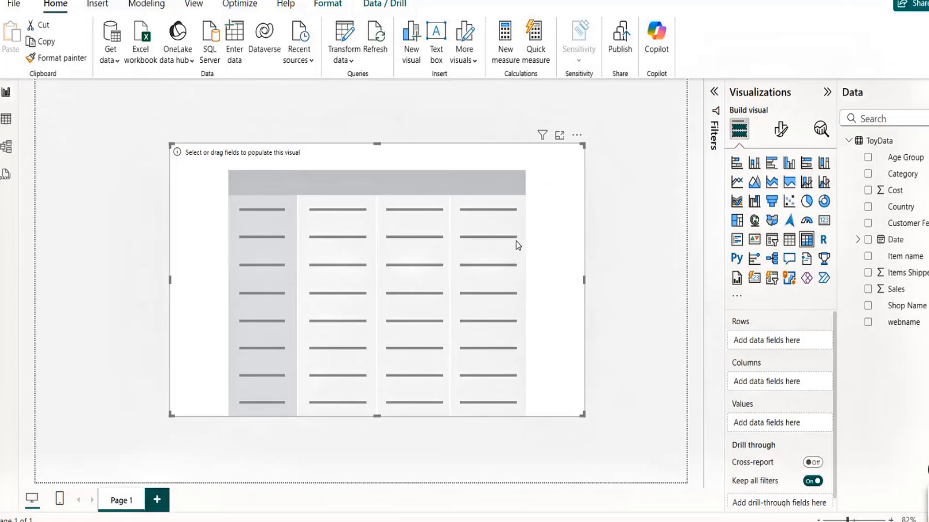
Convert the empty matrix visual to a table, move it aside, and add Country, Age Group, Sales and Items Shipped as columns
{"action": "left_click", "coordinate": [792, 249]}
{"action": "left_click_drag", "start_coordinate": [376, 265], "coordinate": [259, 239]}
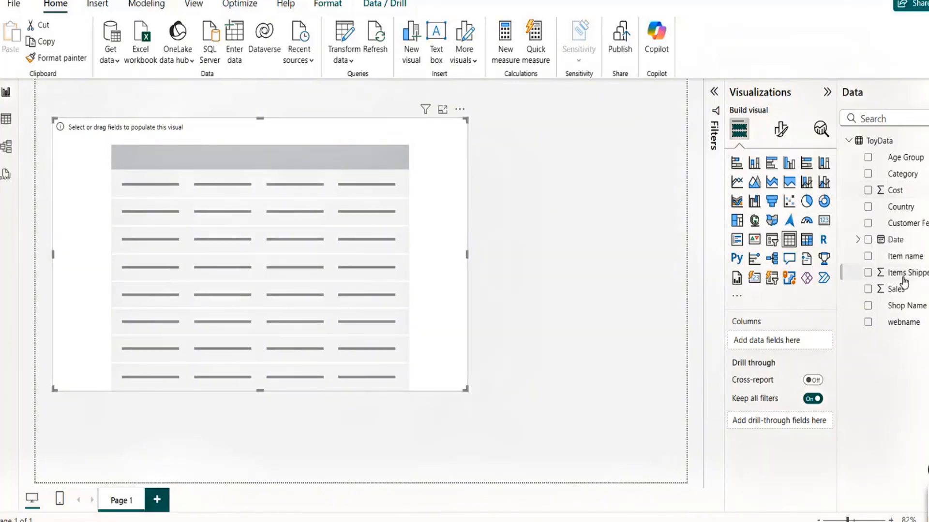
{"action": "left_click_drag", "start_coordinate": [900, 206], "coordinate": [780, 347]}
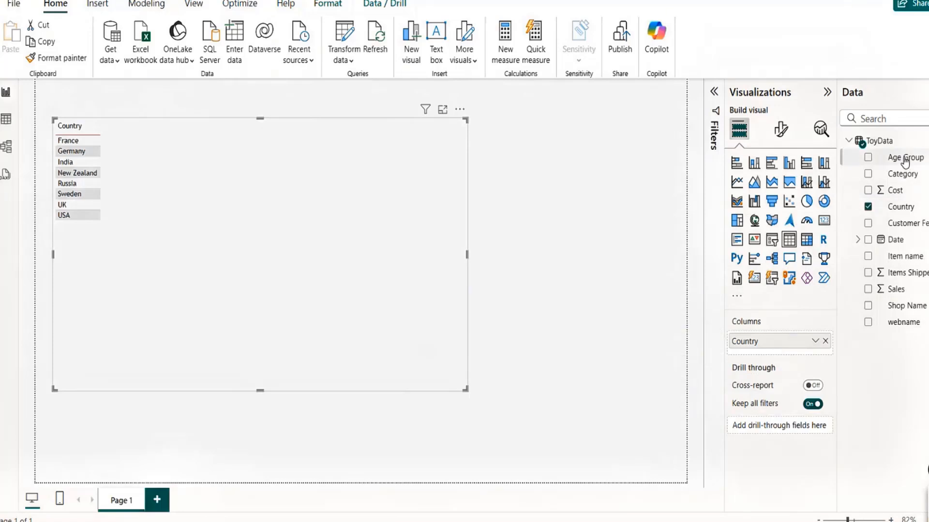
{"action": "left_click_drag", "start_coordinate": [905, 162], "coordinate": [765, 357]}
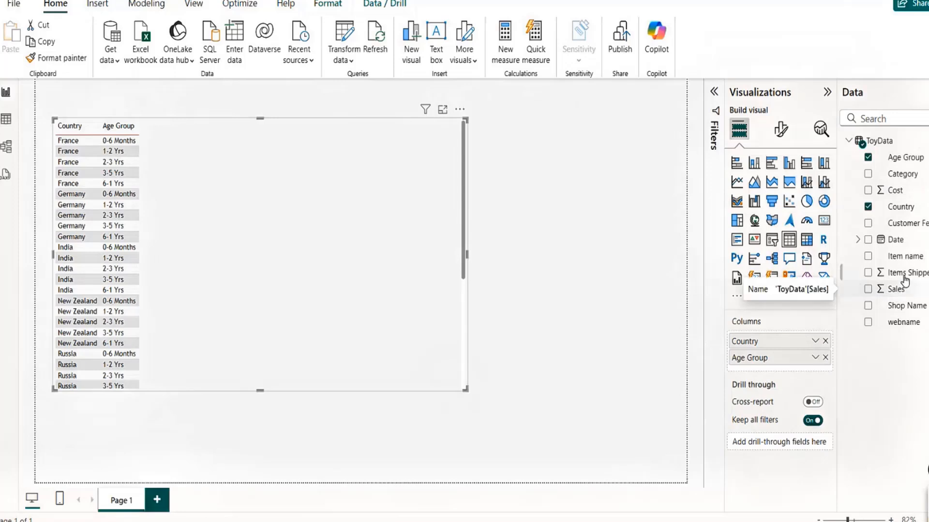
{"action": "left_click_drag", "start_coordinate": [900, 290], "coordinate": [780, 369]}
{"action": "left_click_drag", "start_coordinate": [907, 273], "coordinate": [773, 389]}
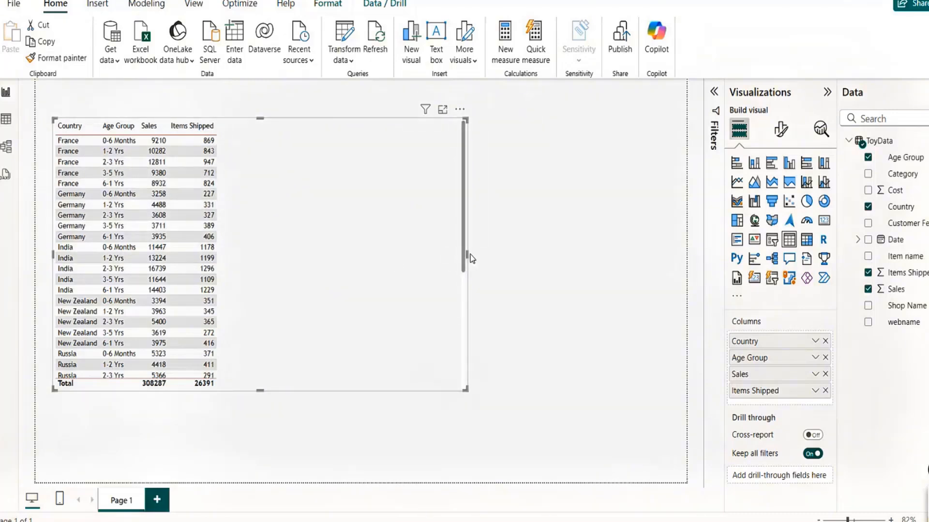
Narrow the table visual, shift it slightly down the canvas, and deselect it
{"action": "left_click_drag", "start_coordinate": [467, 254], "coordinate": [288, 269]}
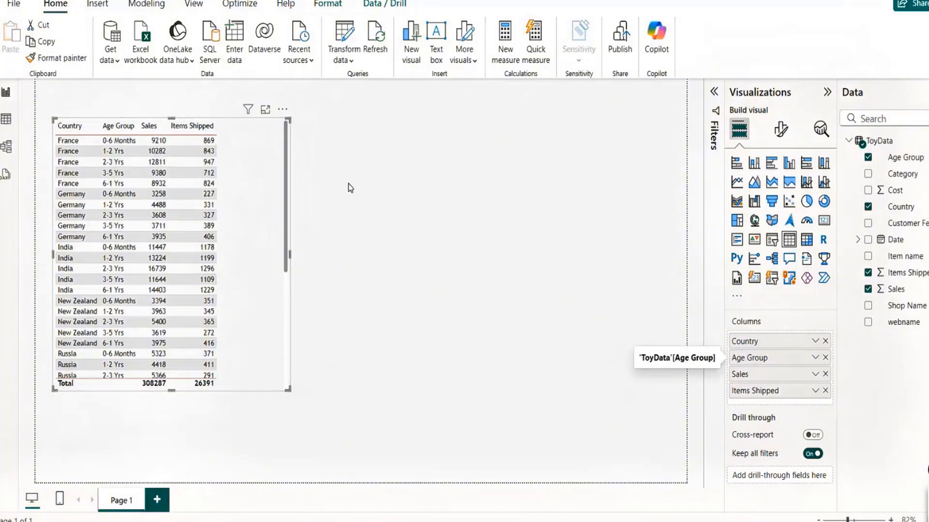
{"action": "mouse_move", "coordinate": [265, 190]}
{"action": "left_mouse_down"}
{"action": "mouse_move", "coordinate": [252, 196]}
{"action": "mouse_move", "coordinate": [259, 205]}
{"action": "left_mouse_up"}
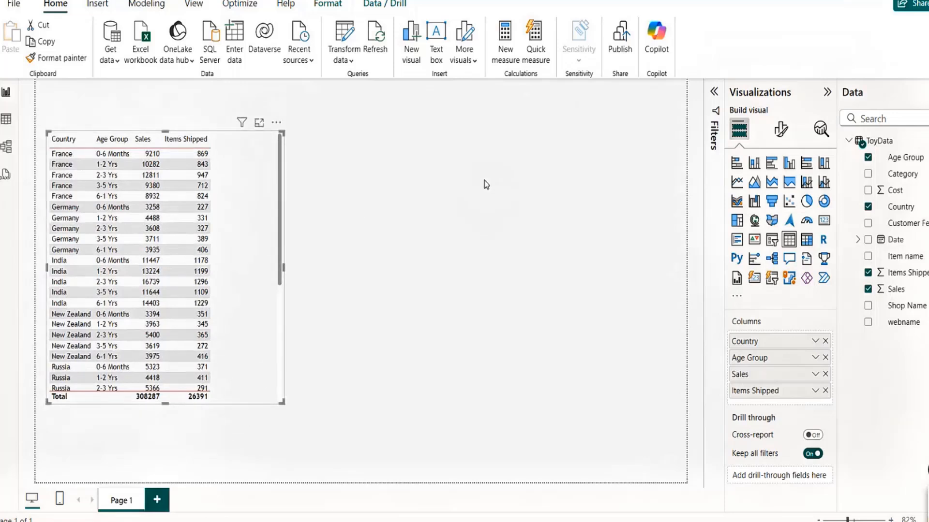
{"action": "left_click", "coordinate": [485, 185]}
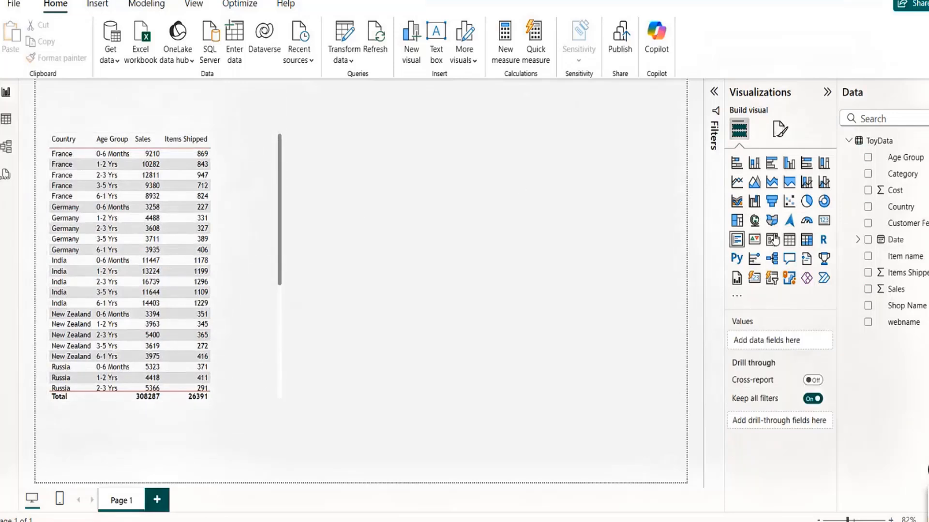
Add a matrix visual beside the table, enlarge it, and move it slightly closer to the table
{"action": "left_click", "coordinate": [806, 239]}
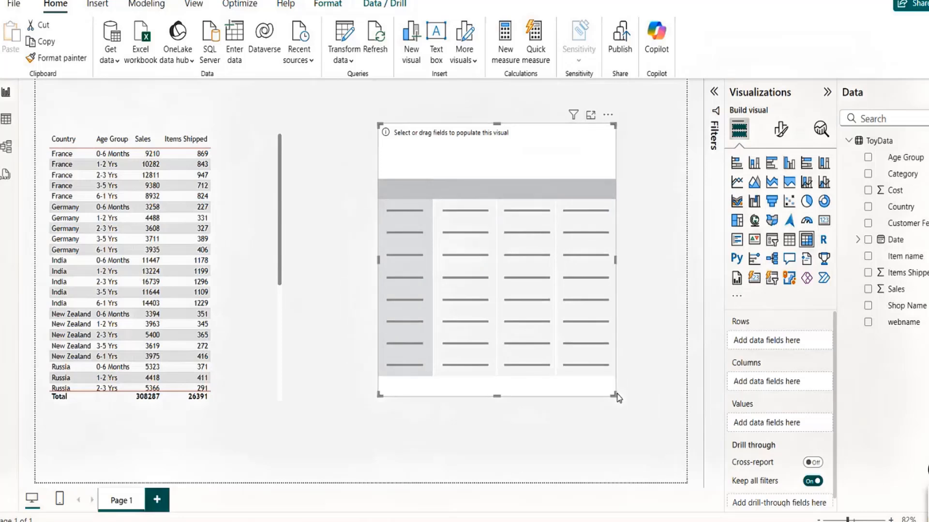
{"action": "left_click_drag", "start_coordinate": [614, 395], "coordinate": [657, 428]}
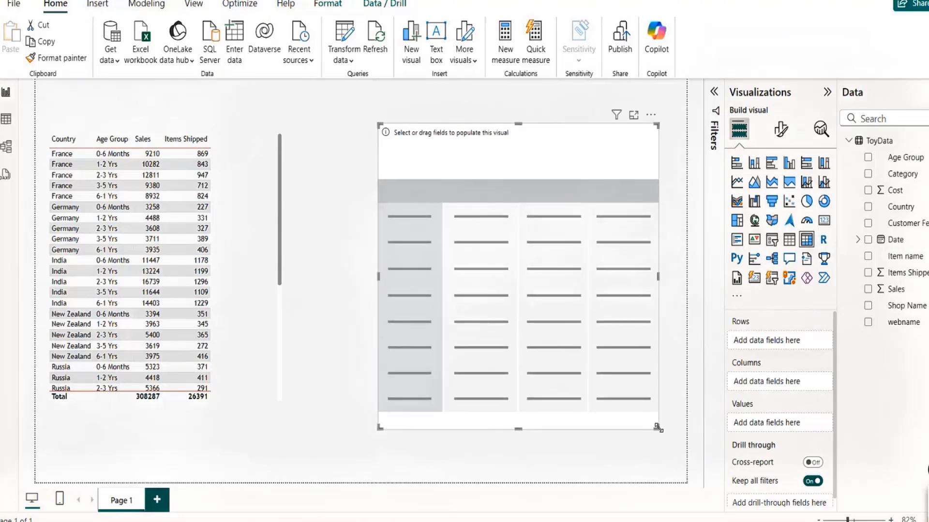
{"action": "left_click_drag", "start_coordinate": [584, 306], "coordinate": [551, 305]}
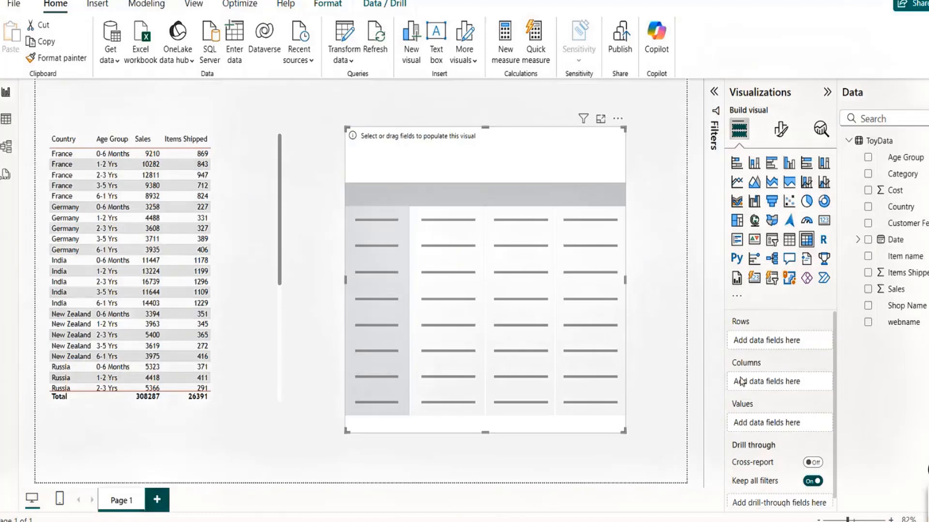
Populate the matrix with Country as rows, Age Group as columns, and Sales and Items Shipped as values
{"action": "left_click", "coordinate": [909, 164]}
{"action": "left_click_drag", "start_coordinate": [895, 206], "coordinate": [777, 342]}
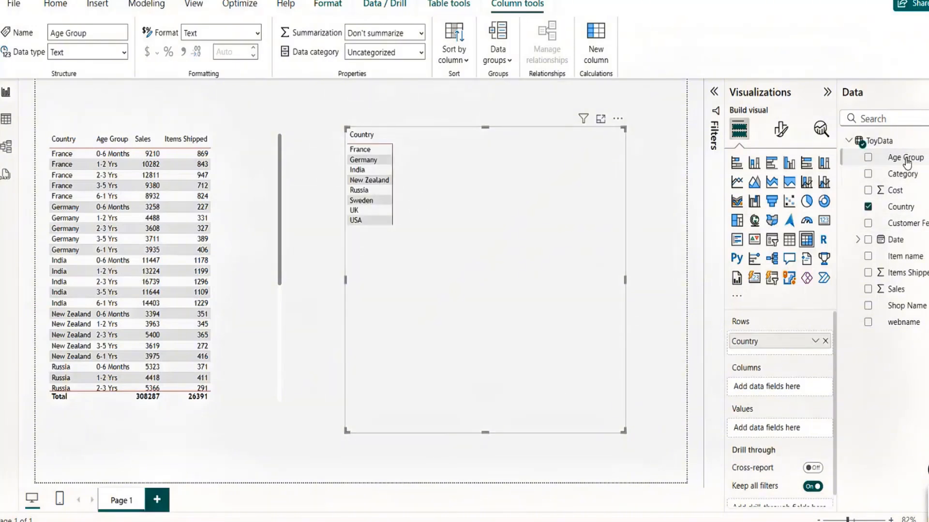
{"action": "left_click_drag", "start_coordinate": [899, 158], "coordinate": [778, 389]}
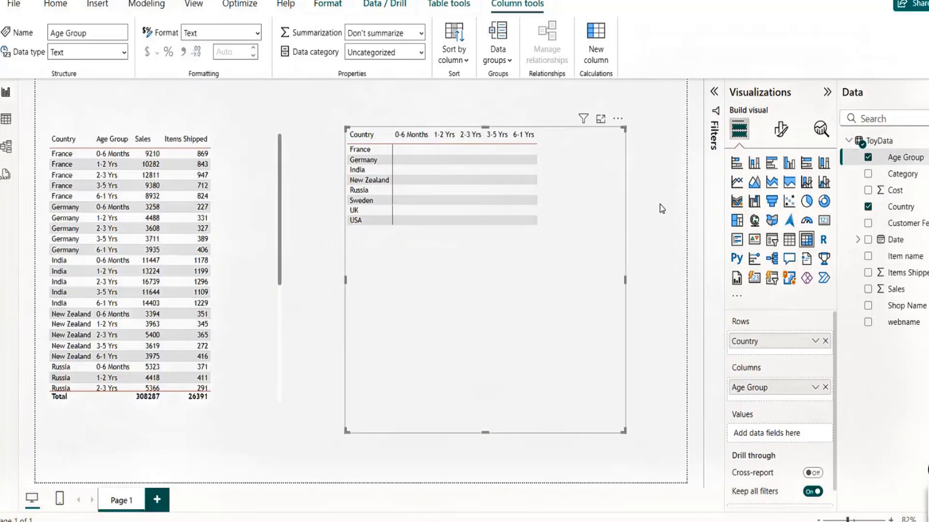
{"action": "left_click_drag", "start_coordinate": [892, 289], "coordinate": [780, 432]}
{"action": "left_click_drag", "start_coordinate": [912, 280], "coordinate": [775, 451]}
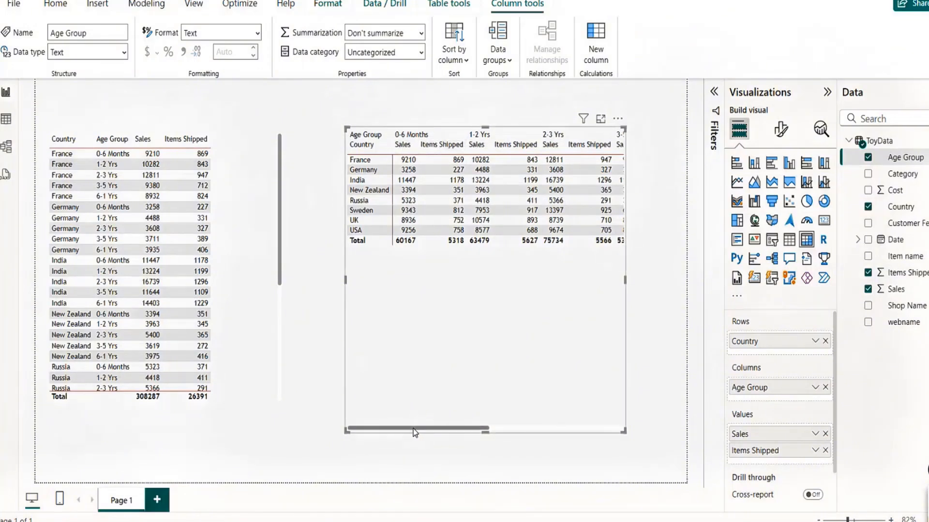
Widen the matrix toward the table so more age-group columns fit
{"action": "mouse_move", "coordinate": [413, 429]}
{"action": "left_mouse_down"}
{"action": "mouse_move", "coordinate": [580, 426]}
{"action": "mouse_move", "coordinate": [410, 440]}
{"action": "left_mouse_up"}
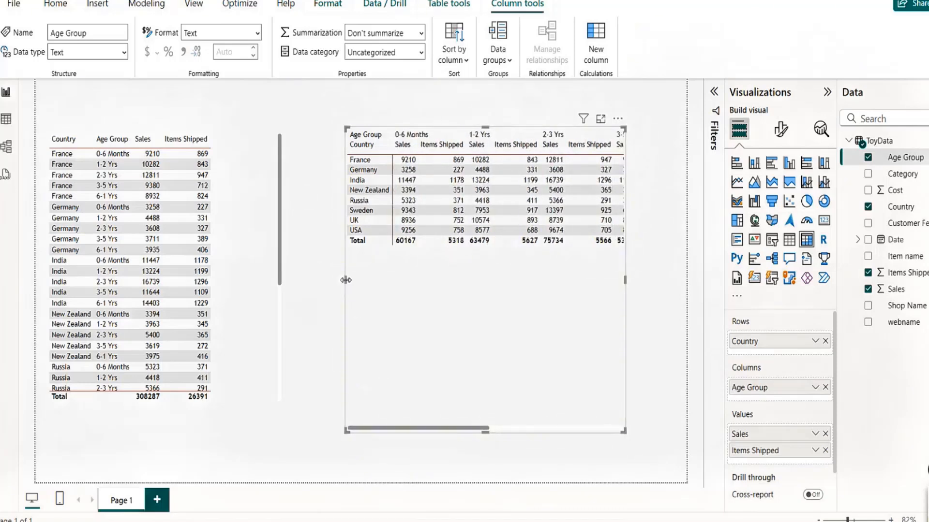
{"action": "left_click_drag", "start_coordinate": [345, 280], "coordinate": [525, 332]}
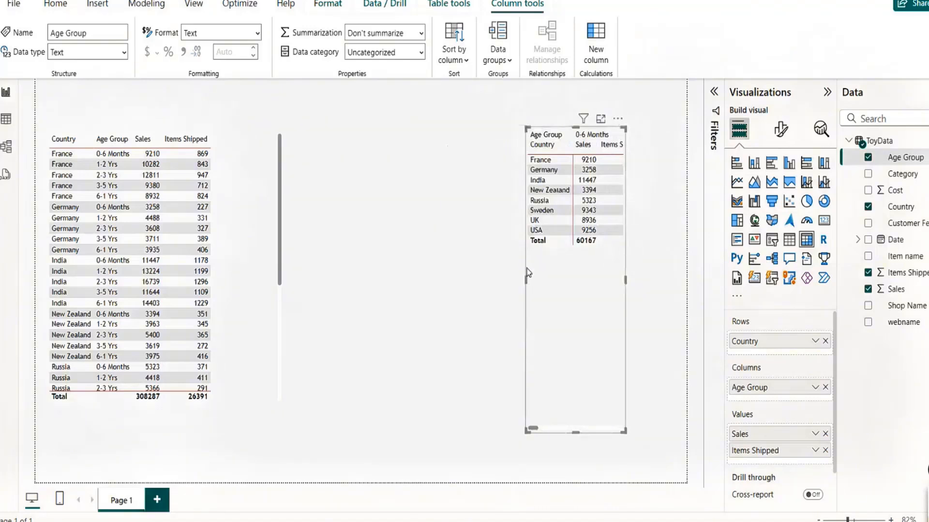
{"action": "left_click_drag", "start_coordinate": [526, 283], "coordinate": [303, 289]}
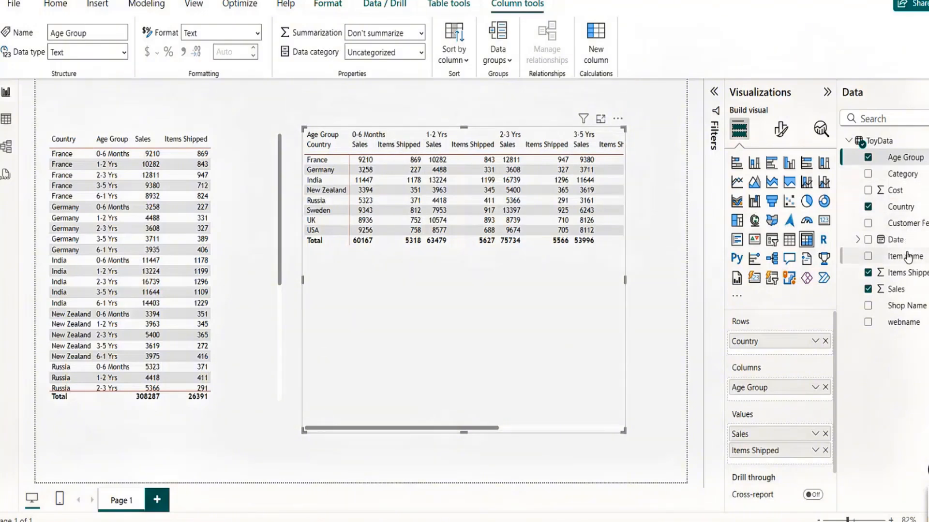
Add Category below Country in the matrix rows and expand France and Germany
{"action": "left_click_drag", "start_coordinate": [903, 175], "coordinate": [781, 358]}
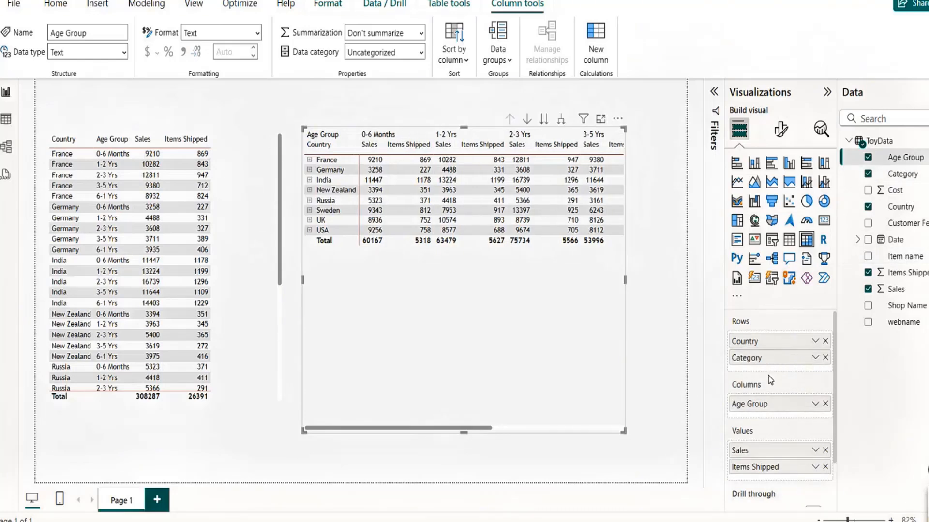
{"action": "left_click", "coordinate": [309, 160]}
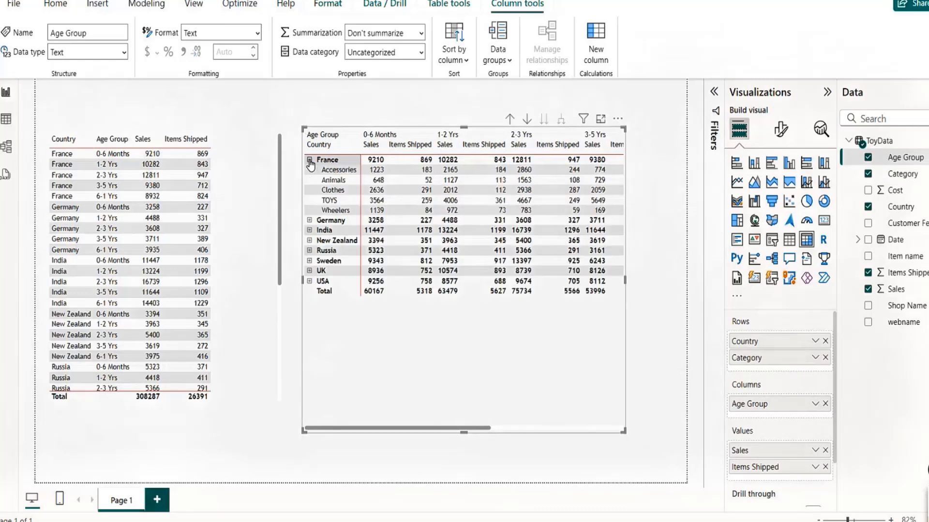
{"action": "left_click", "coordinate": [309, 221]}
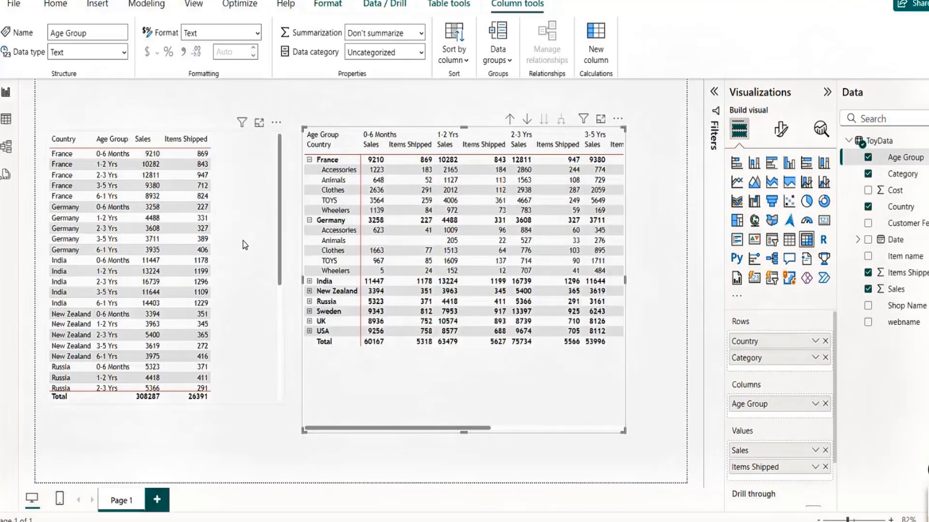
Delete the table visual, then move the matrix into its place and widen it to fit all columns
{"action": "left_click", "coordinate": [243, 241]}
{"action": "key", "text": "Delete"}
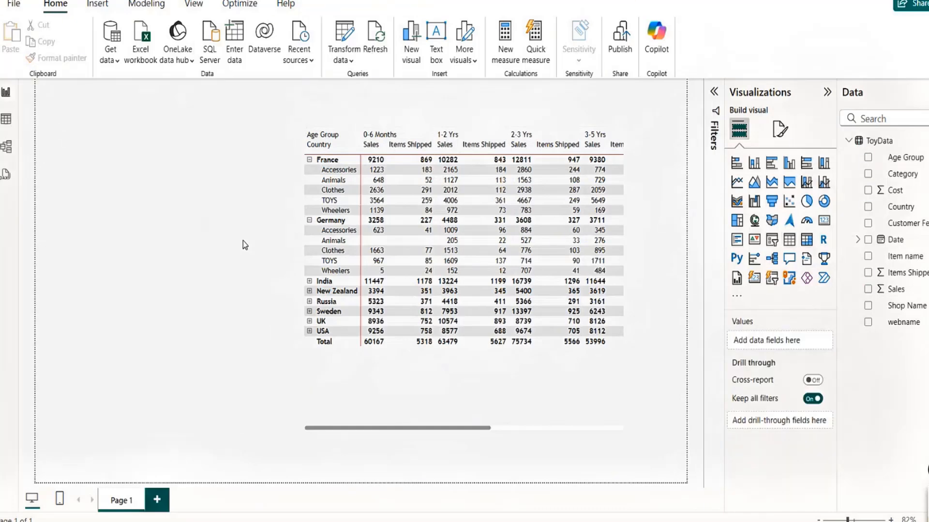
{"action": "left_click", "coordinate": [385, 389]}
{"action": "left_click_drag", "start_coordinate": [418, 375], "coordinate": [192, 368]}
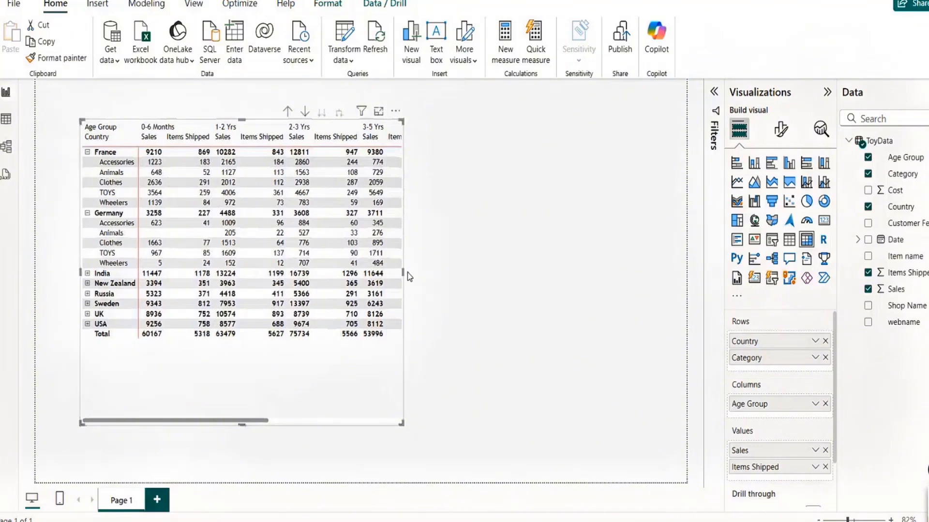
{"action": "left_click_drag", "start_coordinate": [407, 272], "coordinate": [615, 302]}
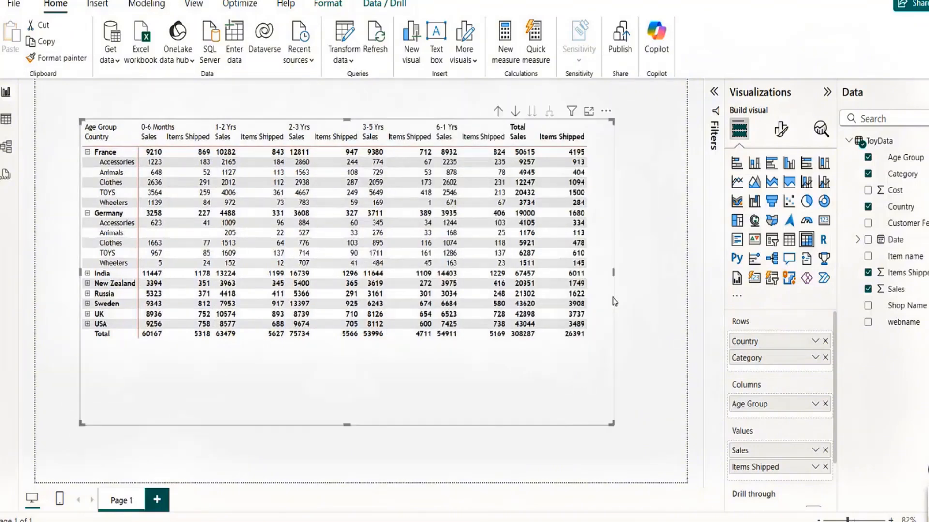
{"action": "mouse_move", "coordinate": [346, 377]}
{"action": "left_mouse_down"}
{"action": "mouse_move", "coordinate": [379, 386]}
{"action": "mouse_move", "coordinate": [346, 379]}
{"action": "mouse_move", "coordinate": [355, 376]}
{"action": "left_mouse_up"}
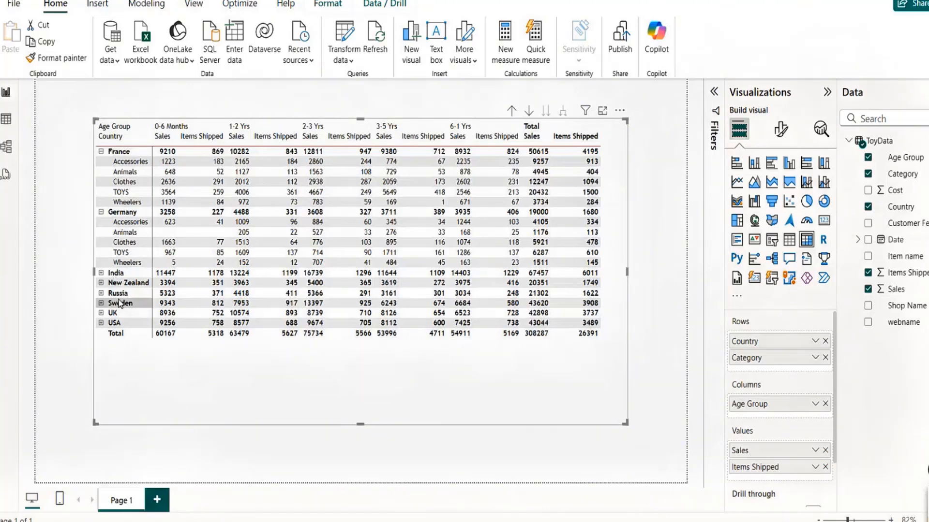
Expand India, New Zealand and Russia in the matrix, and make the visual taller and move it up the canvas
{"action": "left_click", "coordinate": [101, 273]}
{"action": "left_click", "coordinate": [101, 334]}
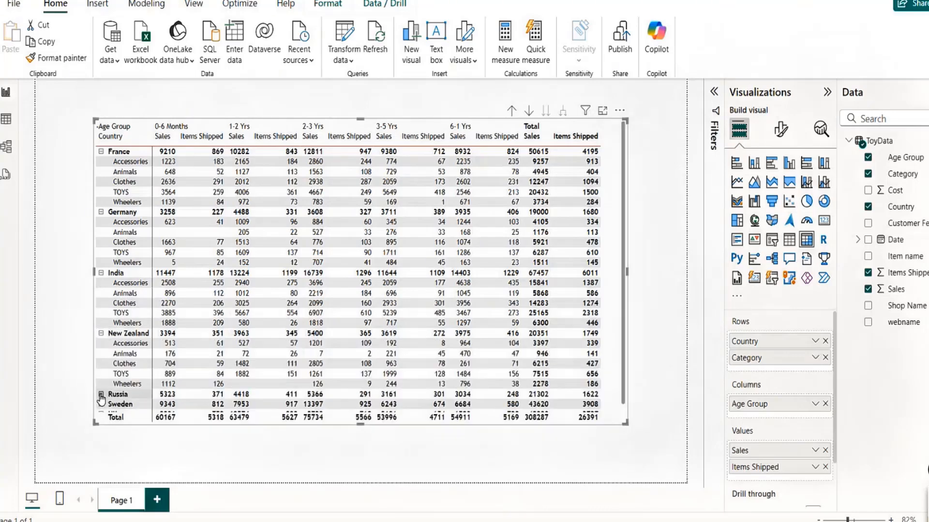
{"action": "left_click", "coordinate": [101, 395]}
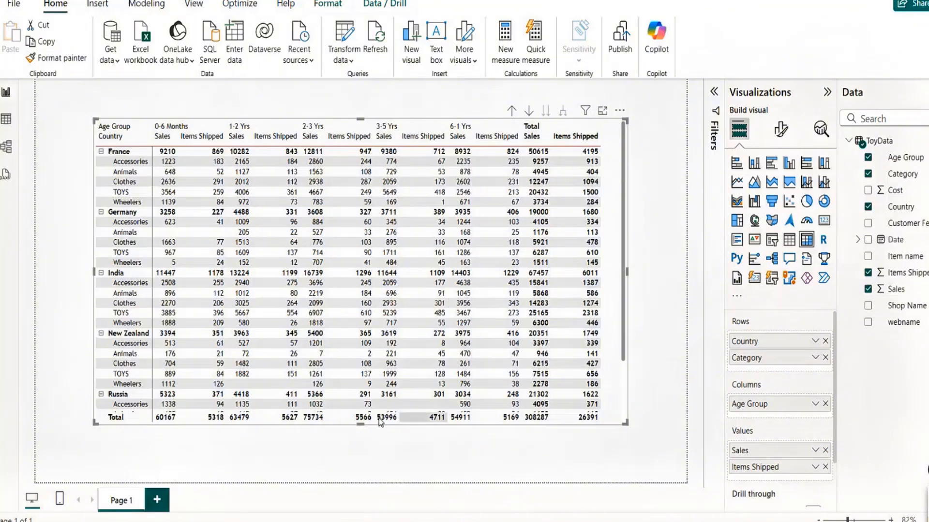
{"action": "left_click_drag", "start_coordinate": [360, 424], "coordinate": [360, 474]}
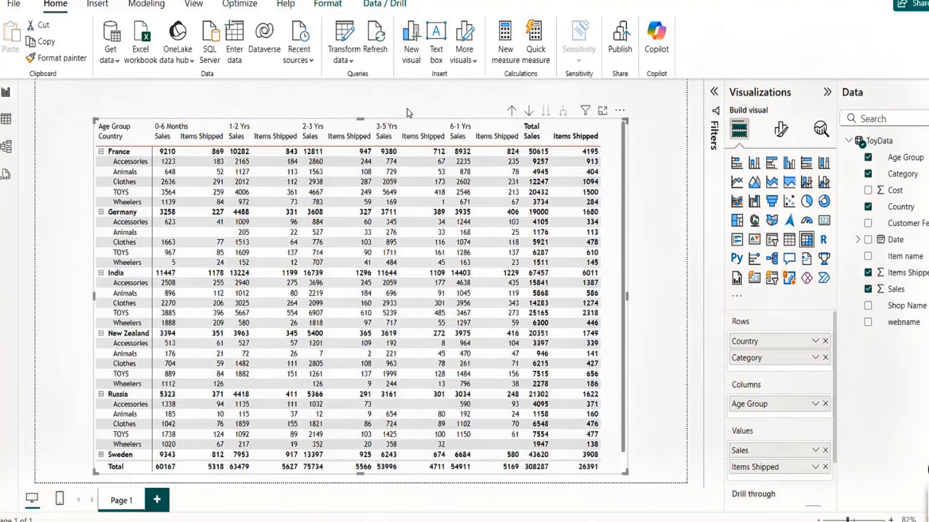
{"action": "left_click_drag", "start_coordinate": [402, 112], "coordinate": [397, 96]}
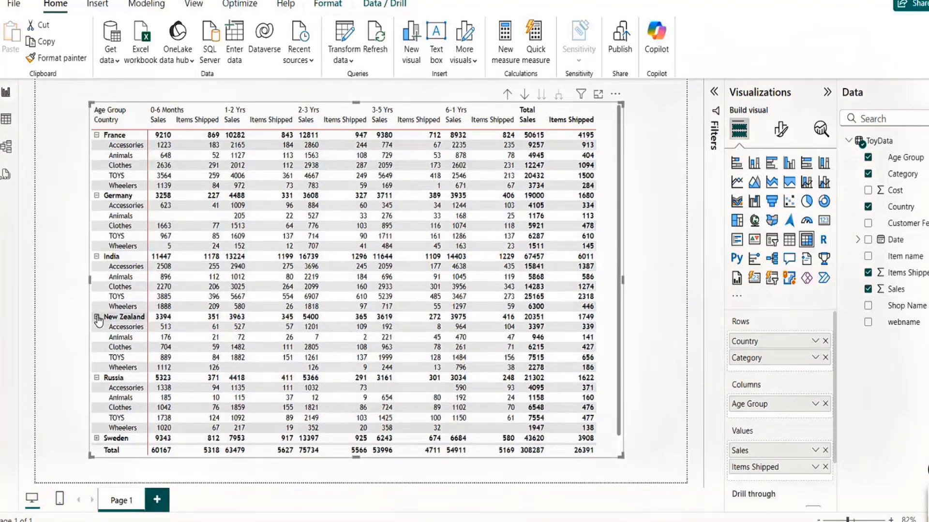
Collapse New Zealand, Russia, India, Germany and France back to country level in the matrix
{"action": "left_click", "coordinate": [97, 317]}
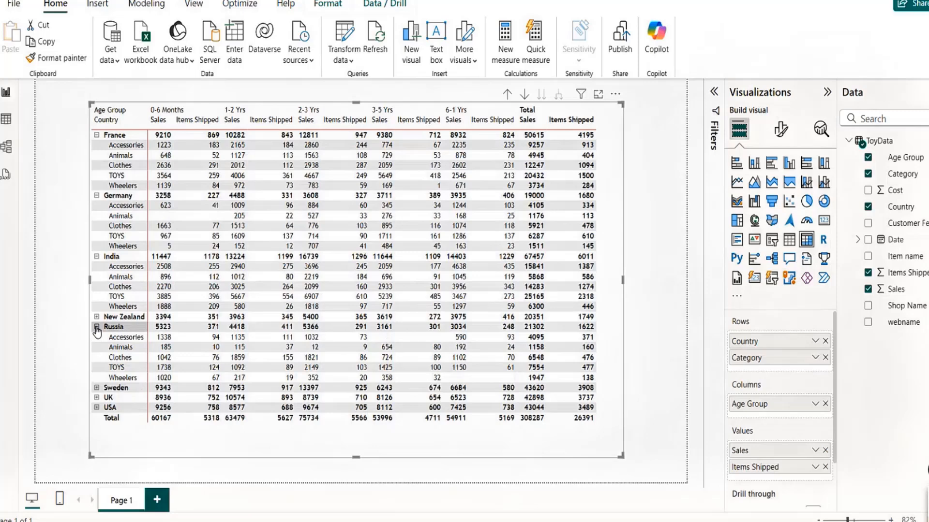
{"action": "left_click", "coordinate": [97, 327]}
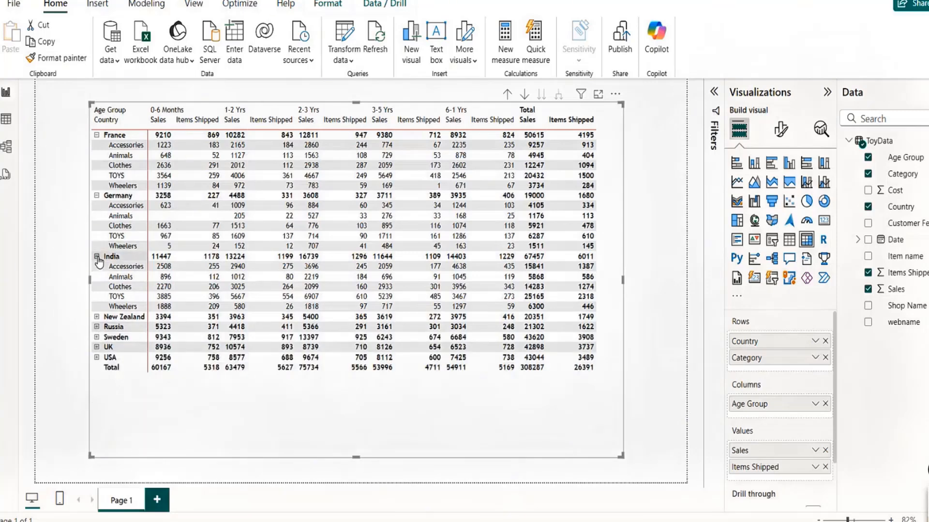
{"action": "left_click", "coordinate": [97, 256]}
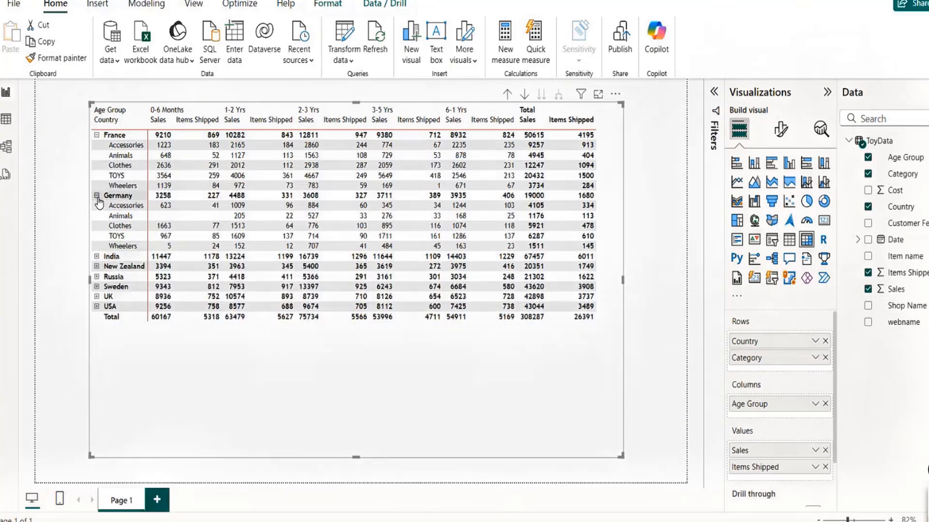
{"action": "left_click", "coordinate": [96, 196]}
{"action": "left_click", "coordinate": [97, 135]}
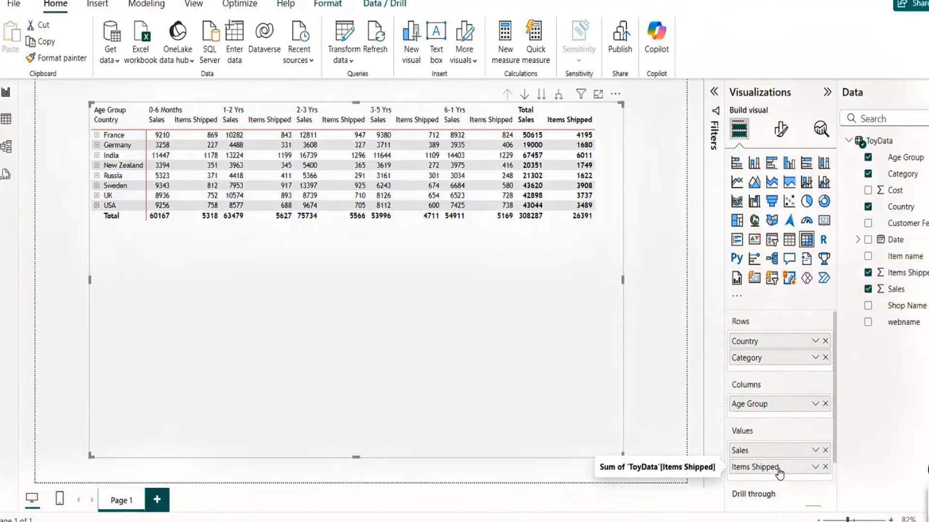
Remove Items Shipped from the matrix values and set the values' font size to 15
{"action": "left_click", "coordinate": [826, 467]}
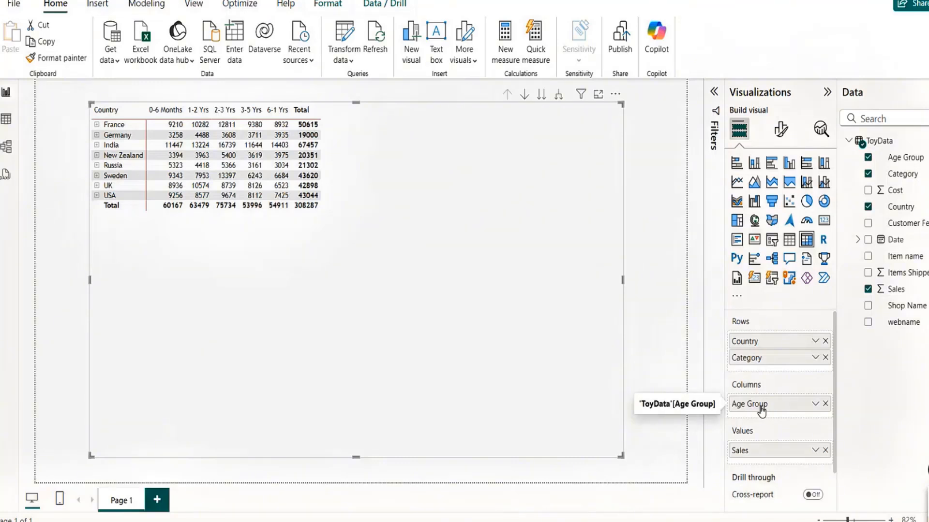
{"action": "left_click", "coordinate": [780, 130]}
{"action": "left_click", "coordinate": [749, 308]}
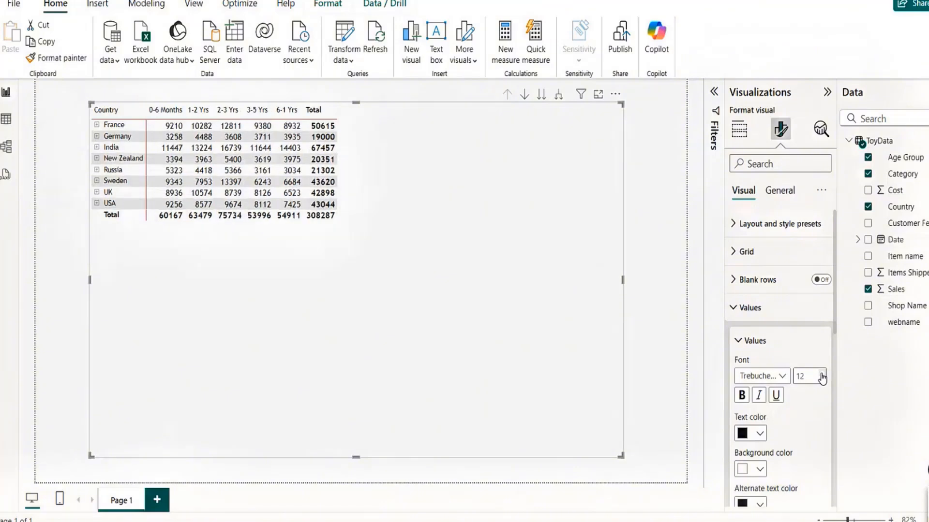
{"action": "left_click", "coordinate": [822, 374]}
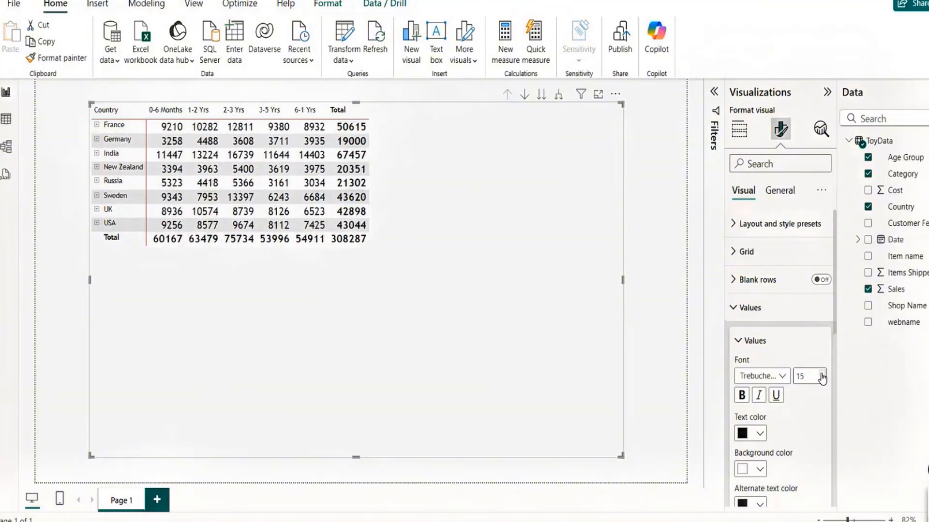
{"action": "left_click", "coordinate": [738, 341]}
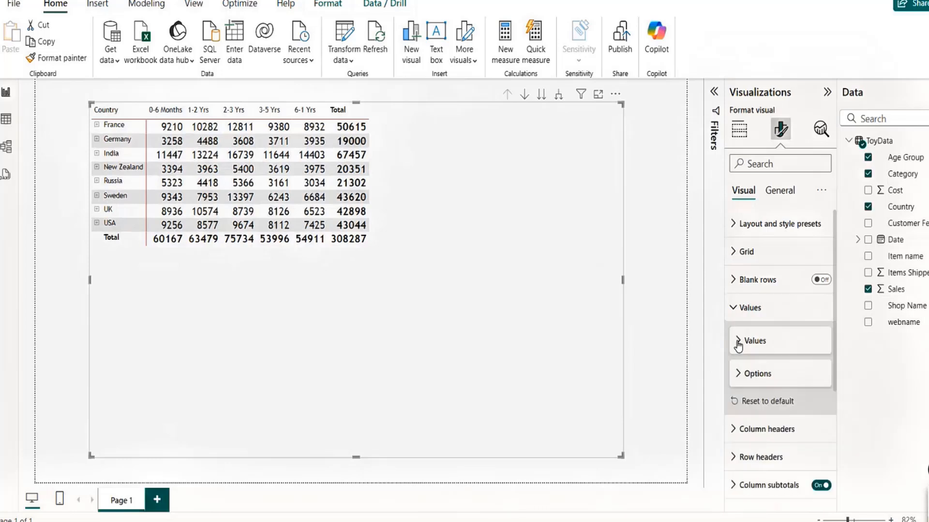
Add Date above Age Group in the matrix columns and remove its Quarter, Month and Day levels, keeping only Year
{"action": "left_click", "coordinate": [736, 131]}
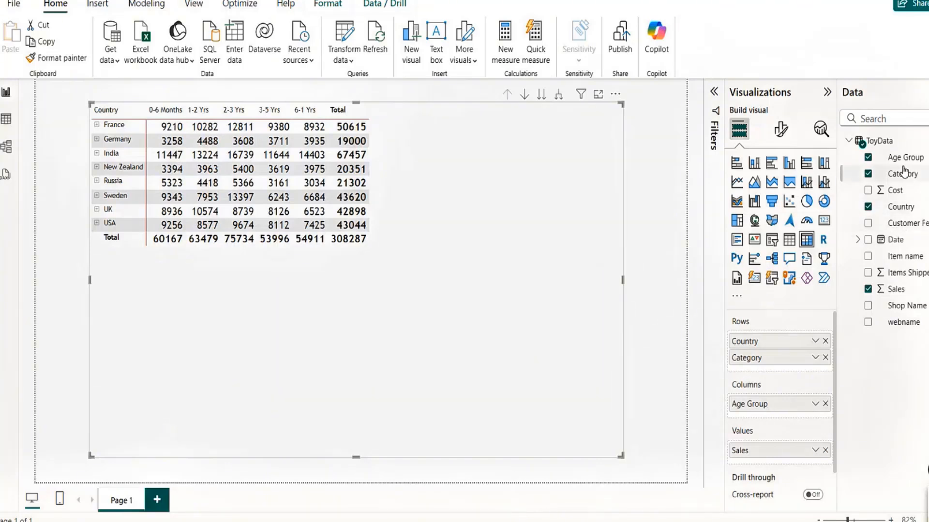
{"action": "mouse_move", "coordinate": [907, 306]}
{"action": "left_mouse_down"}
{"action": "mouse_move", "coordinate": [780, 404]}
{"action": "mouse_move", "coordinate": [780, 418]}
{"action": "mouse_move", "coordinate": [915, 293]}
{"action": "left_mouse_up"}
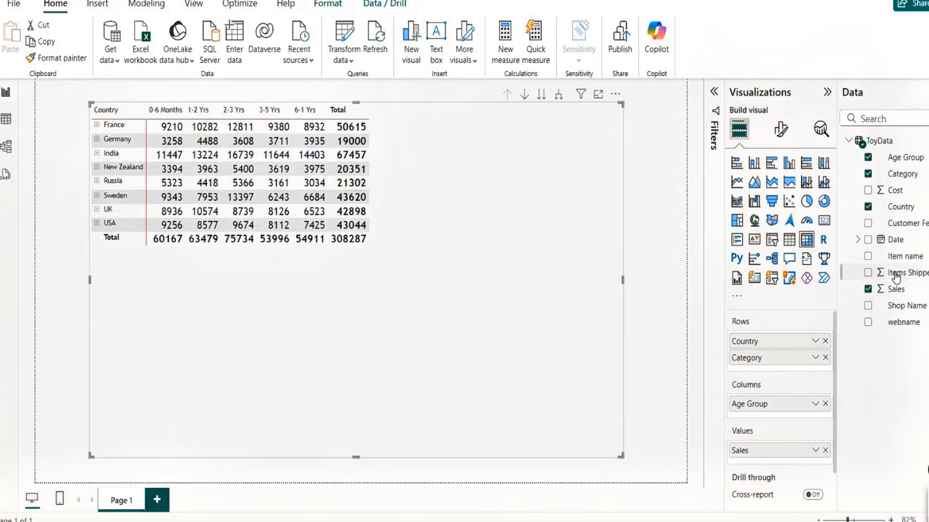
{"action": "left_click_drag", "start_coordinate": [896, 240], "coordinate": [769, 405]}
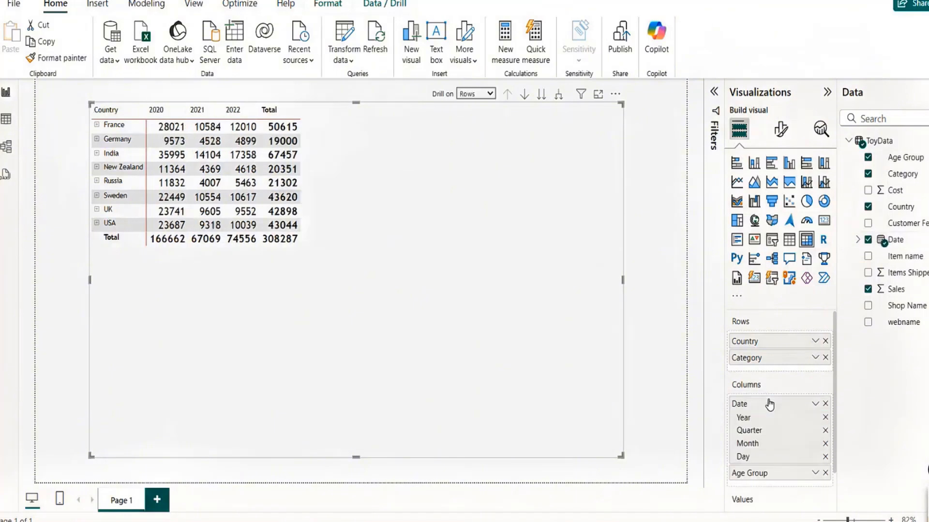
{"action": "left_click", "coordinate": [825, 431]}
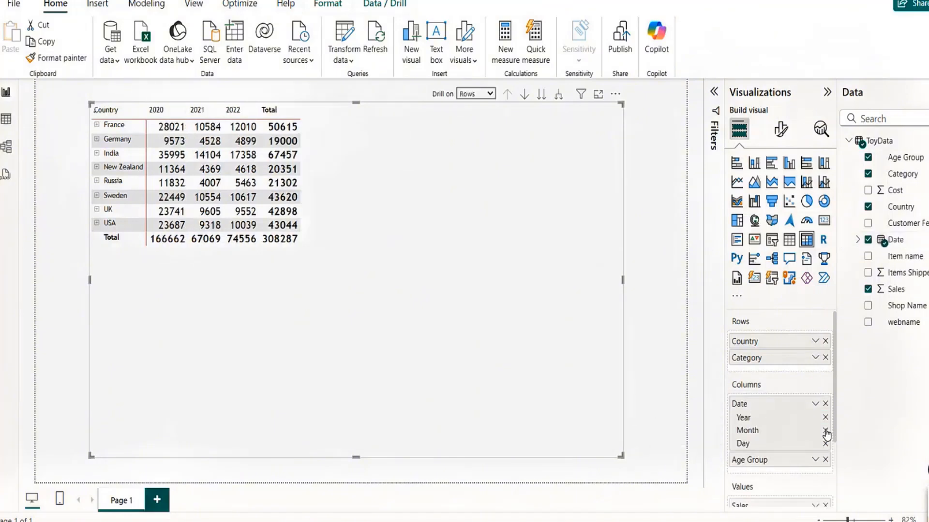
{"action": "left_click", "coordinate": [825, 431]}
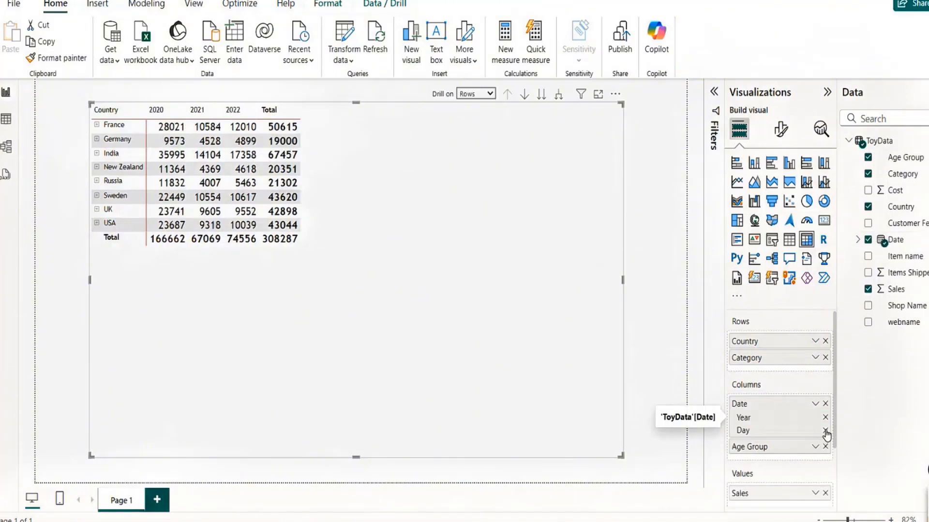
{"action": "left_click", "coordinate": [825, 431]}
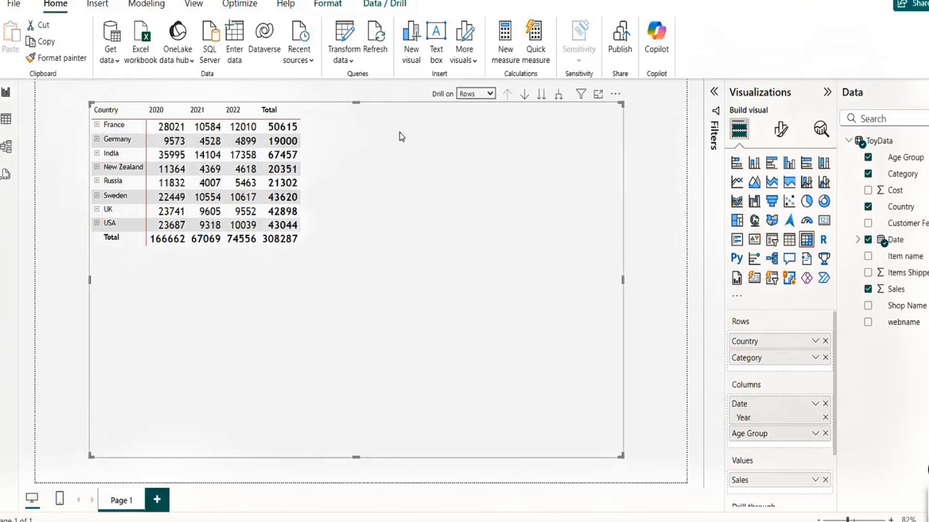
Move the matrix slightly down the canvas and remove Age Group from its columns
{"action": "mouse_move", "coordinate": [399, 132]}
{"action": "left_mouse_down"}
{"action": "mouse_move", "coordinate": [402, 145]}
{"action": "mouse_move", "coordinate": [393, 140]}
{"action": "left_mouse_up"}
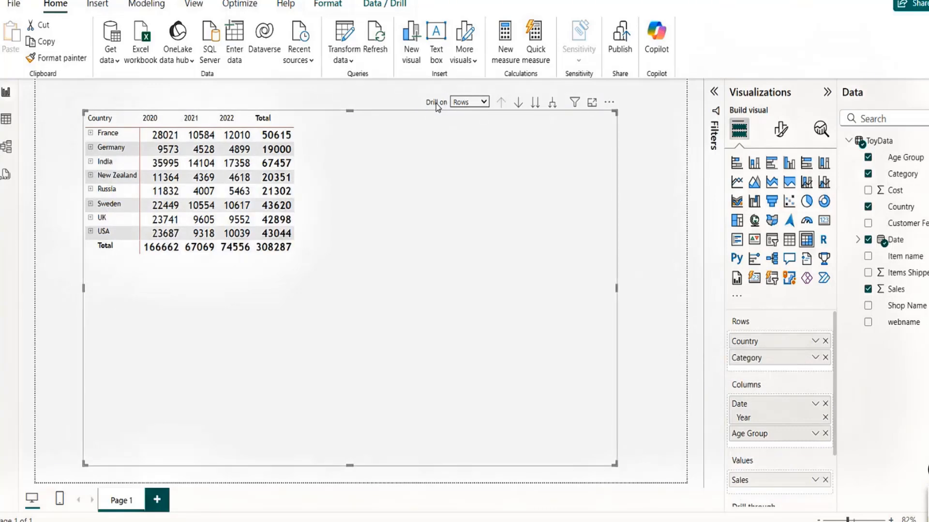
{"action": "left_click", "coordinate": [484, 102]}
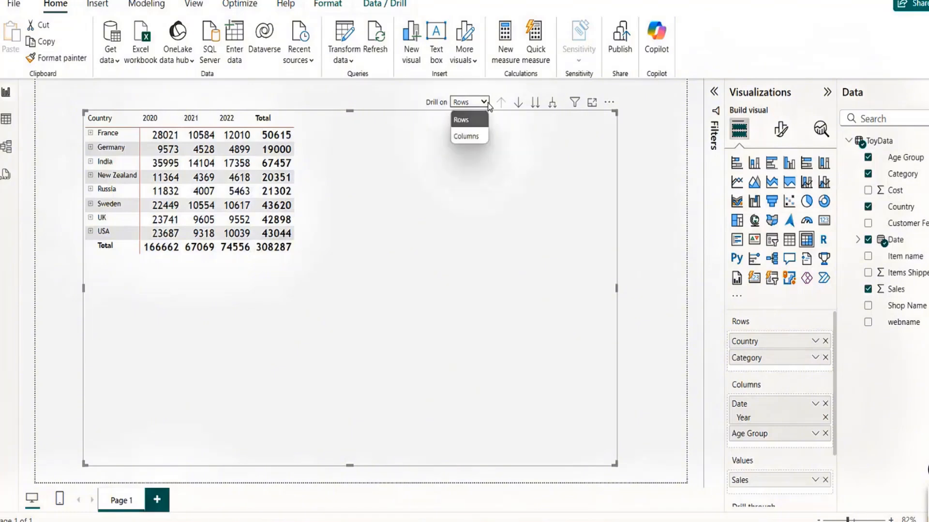
{"action": "left_click", "coordinate": [488, 105]}
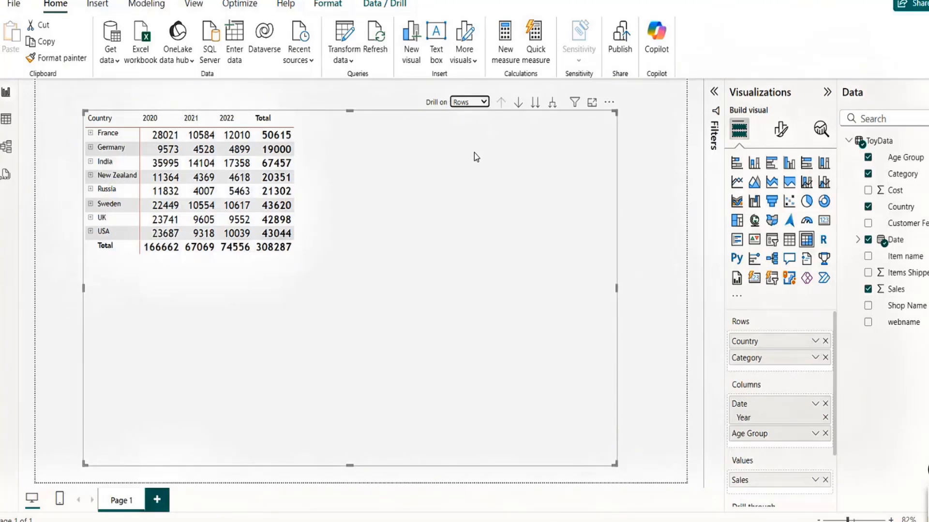
{"action": "left_click", "coordinate": [826, 434]}
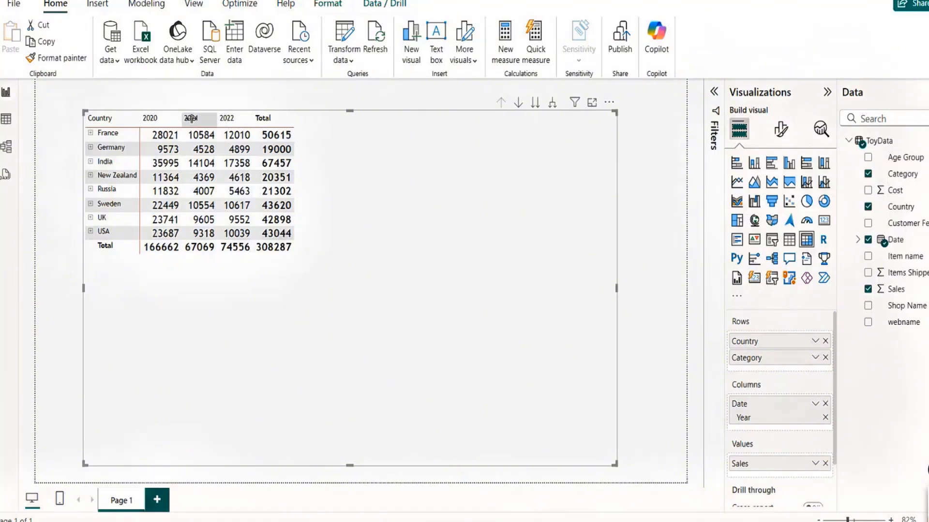
Turn on drill-down mode and drill into France, India and Sweden in turn, returning to the country level after each
{"action": "left_click", "coordinate": [518, 103]}
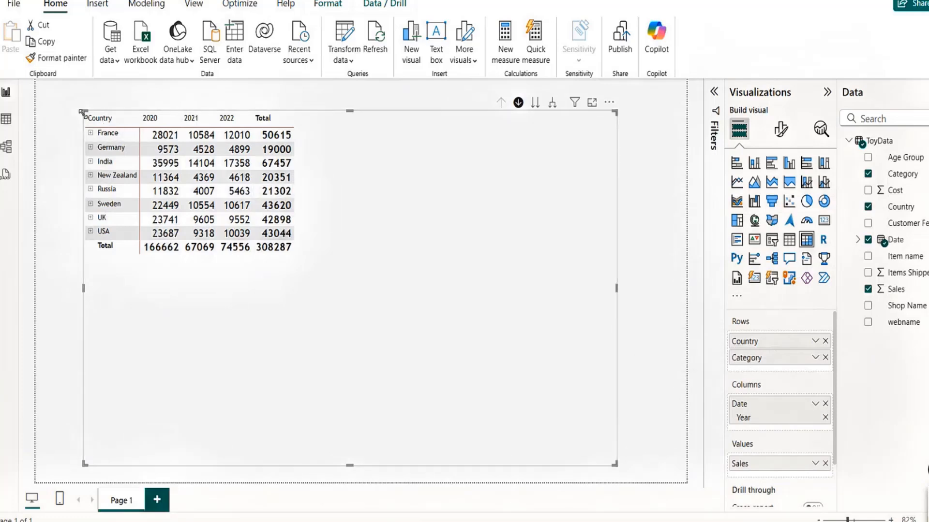
{"action": "left_click", "coordinate": [122, 132]}
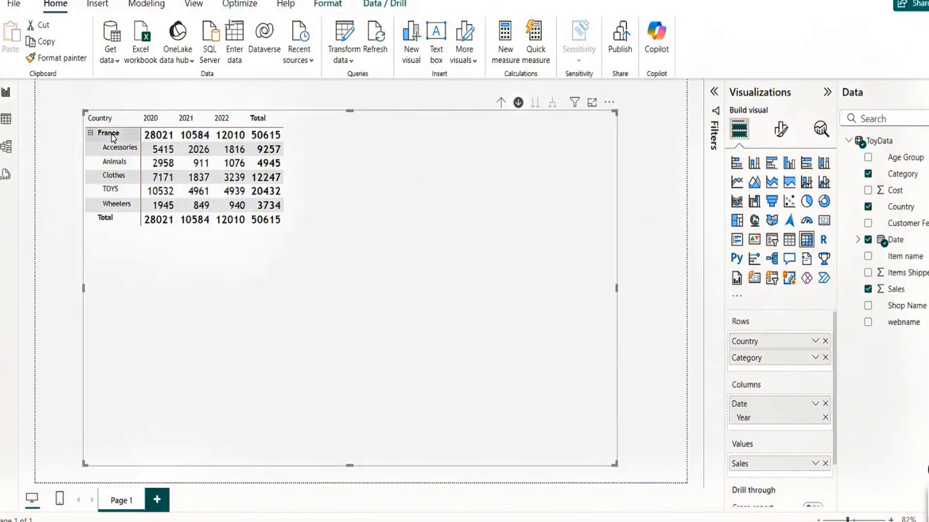
{"action": "left_click", "coordinate": [499, 104]}
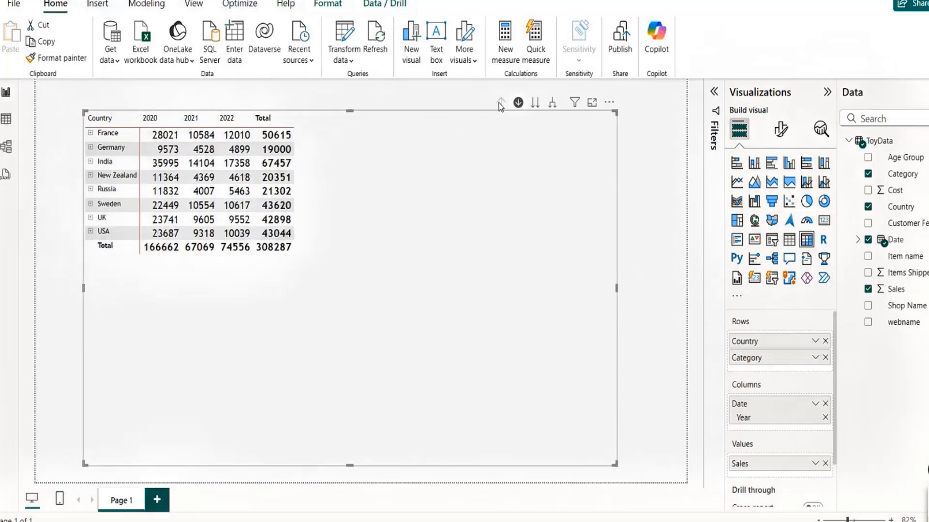
{"action": "left_click", "coordinate": [130, 167]}
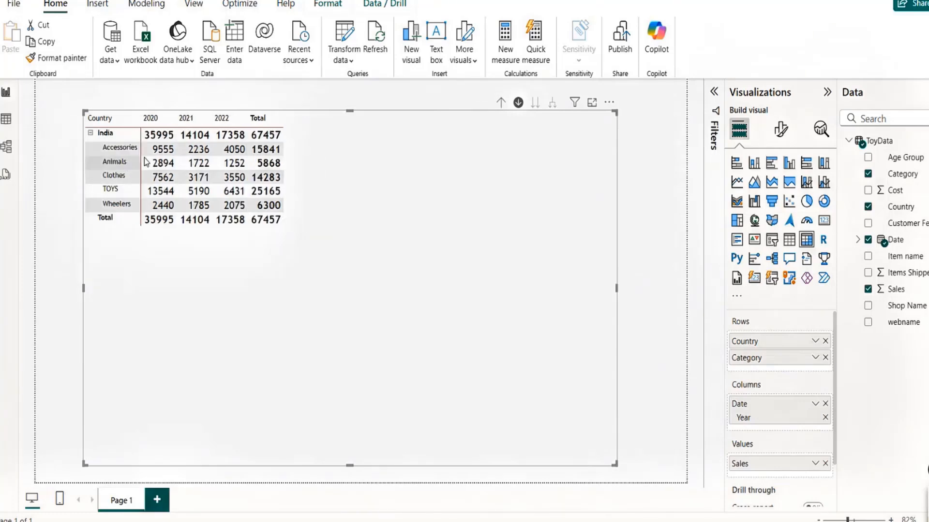
{"action": "left_click", "coordinate": [500, 102]}
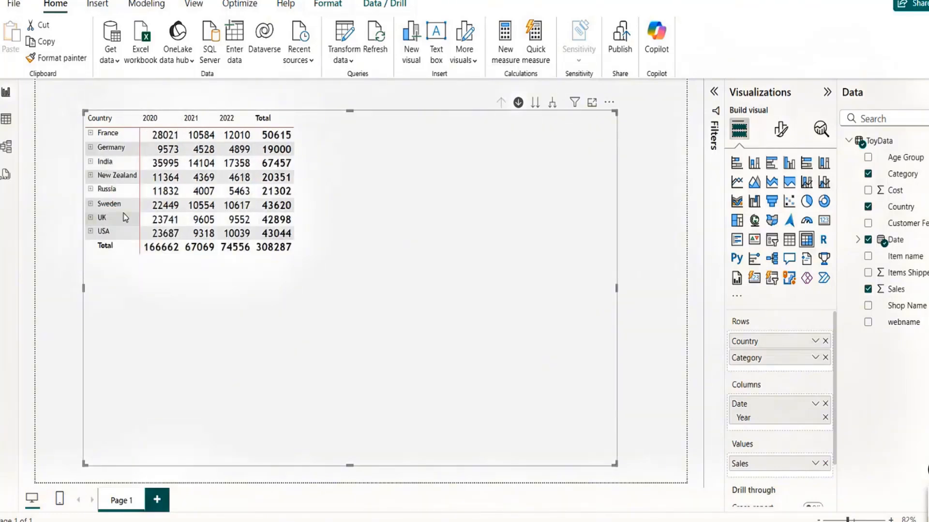
{"action": "left_click", "coordinate": [127, 206]}
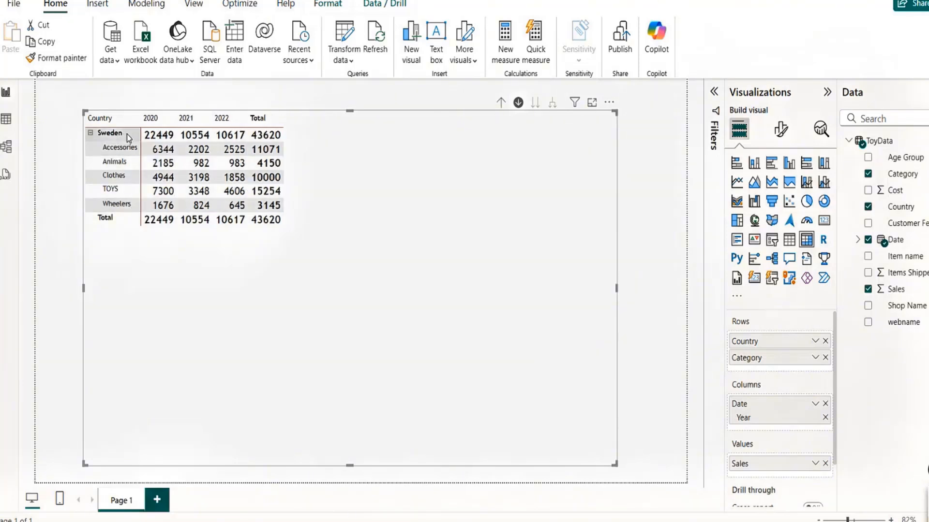
{"action": "left_click", "coordinate": [501, 102]}
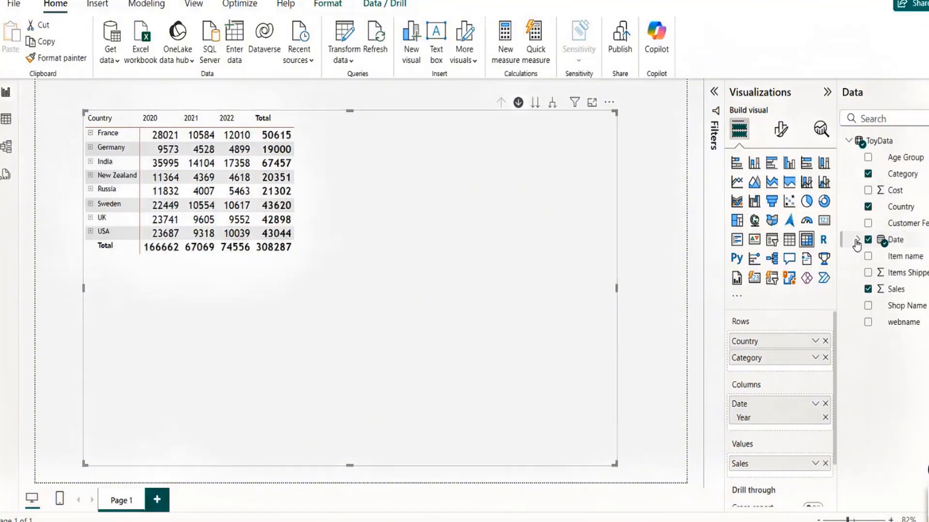
Add Age Group below the Date Year level in the matrix columns and set Drill on to Columns
{"action": "left_click_drag", "start_coordinate": [903, 158], "coordinate": [752, 435]}
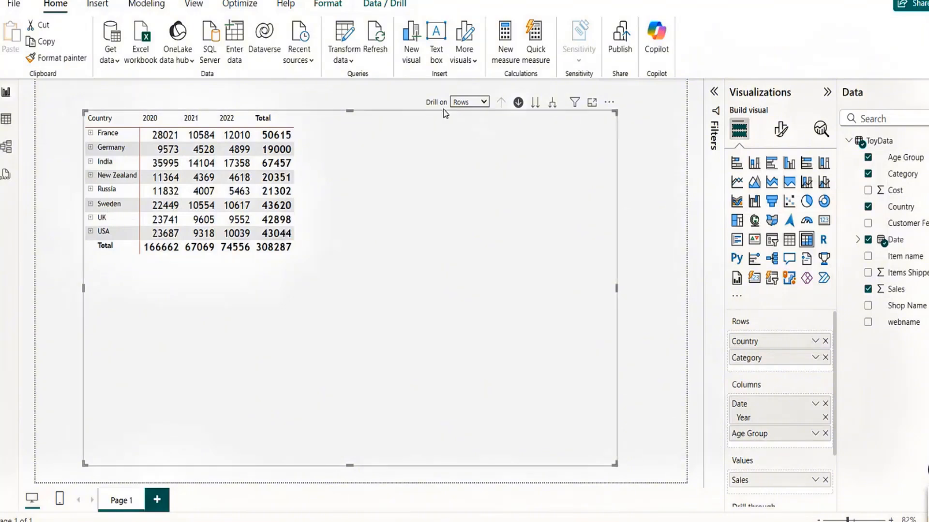
{"action": "left_click", "coordinate": [487, 103]}
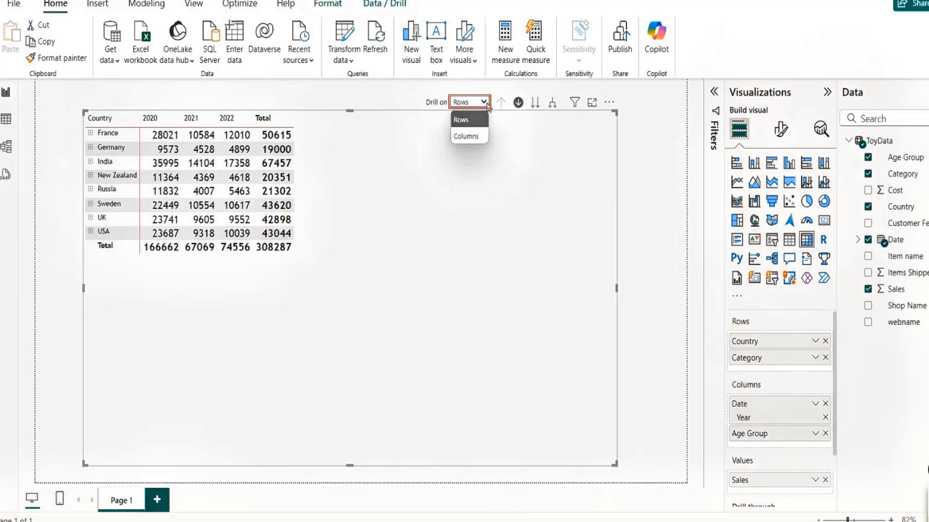
{"action": "left_click", "coordinate": [468, 137]}
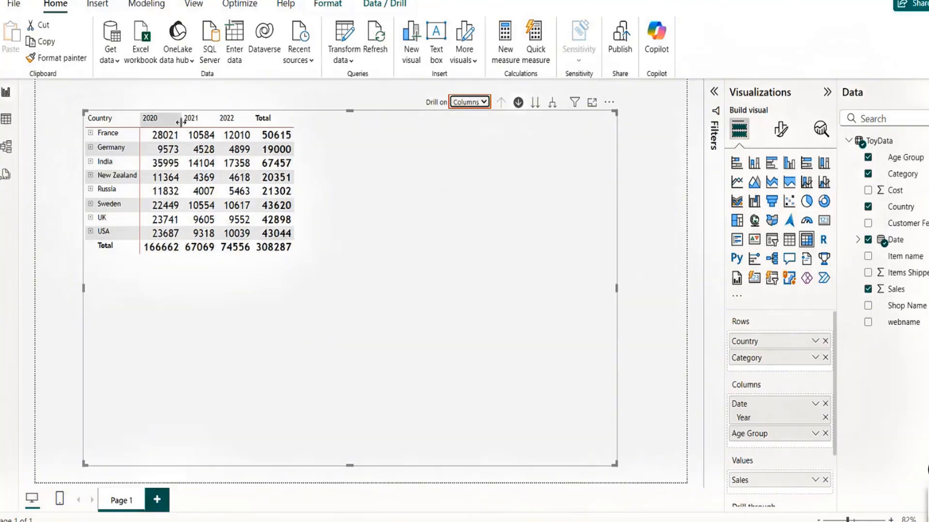
Drill into the 2021 column to view its age groups and drill back up to the year level
{"action": "left_click", "coordinate": [161, 120]}
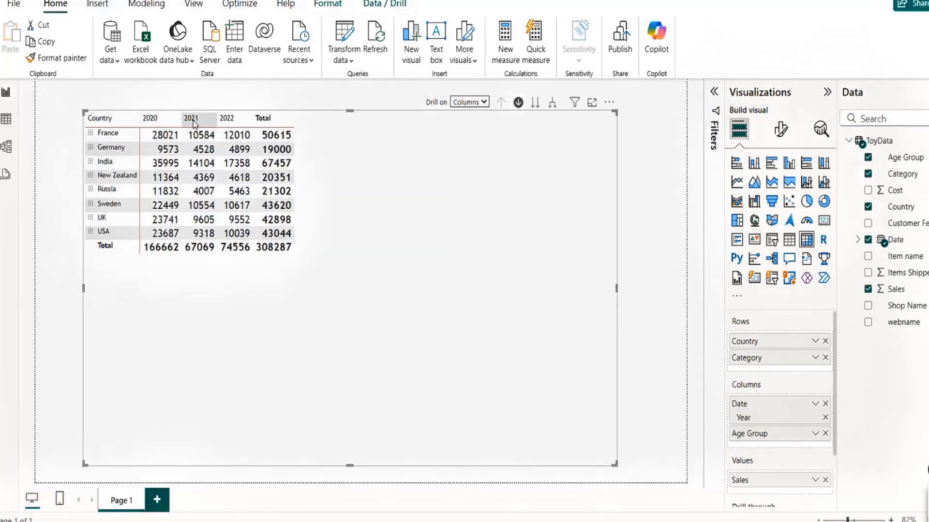
{"action": "left_click", "coordinate": [193, 122]}
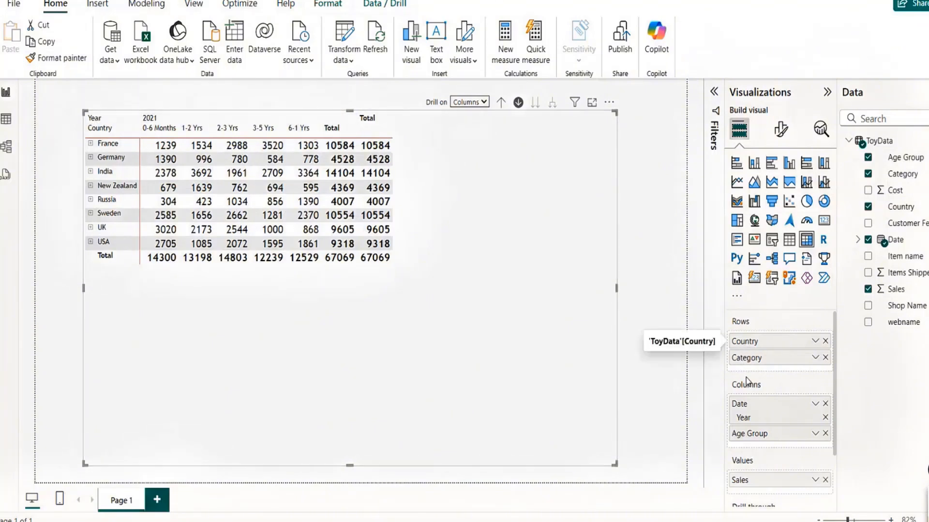
{"action": "left_click", "coordinate": [502, 103]}
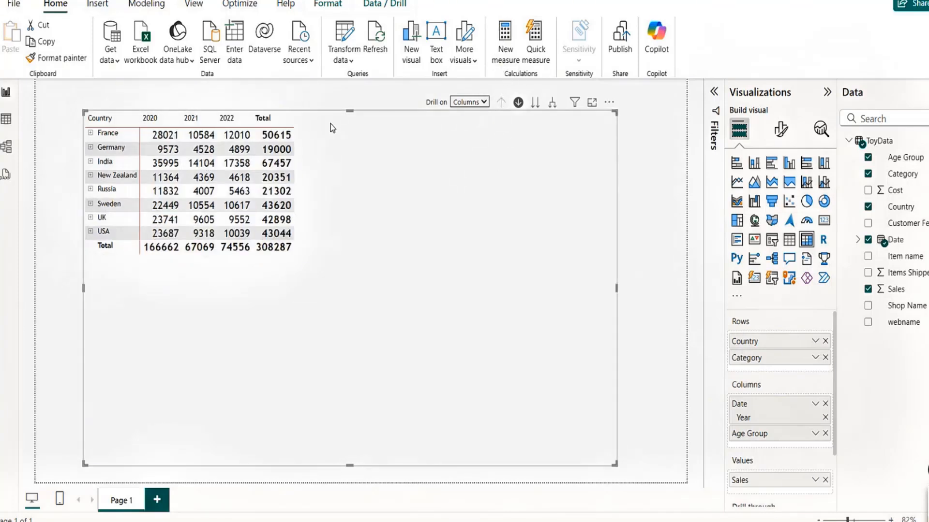
Drill into the France row and the 2020 column, and drill the columns back up to the year level
{"action": "left_click", "coordinate": [125, 135]}
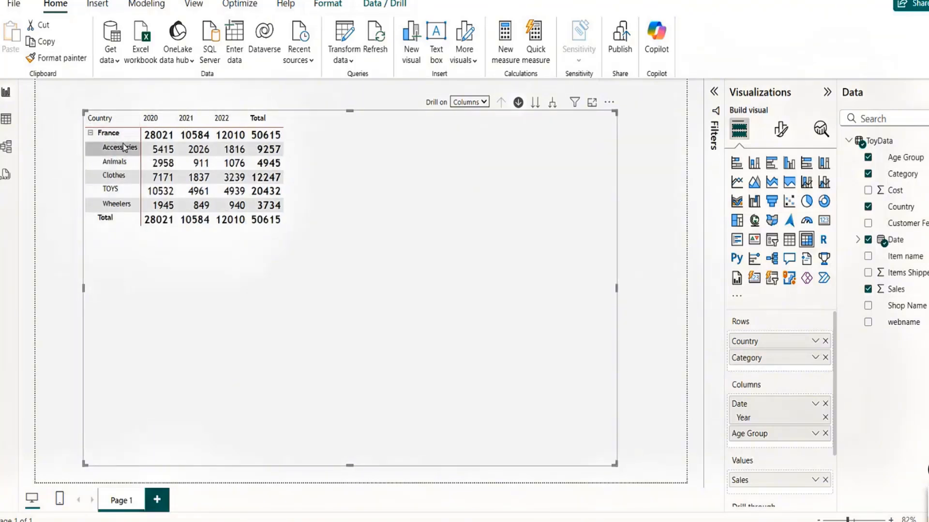
{"action": "left_click", "coordinate": [153, 119]}
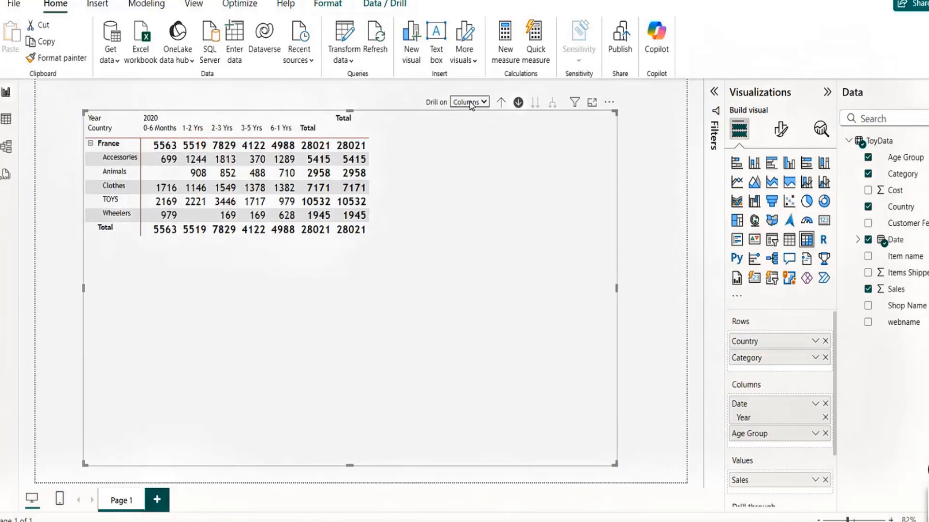
{"action": "left_click", "coordinate": [500, 103]}
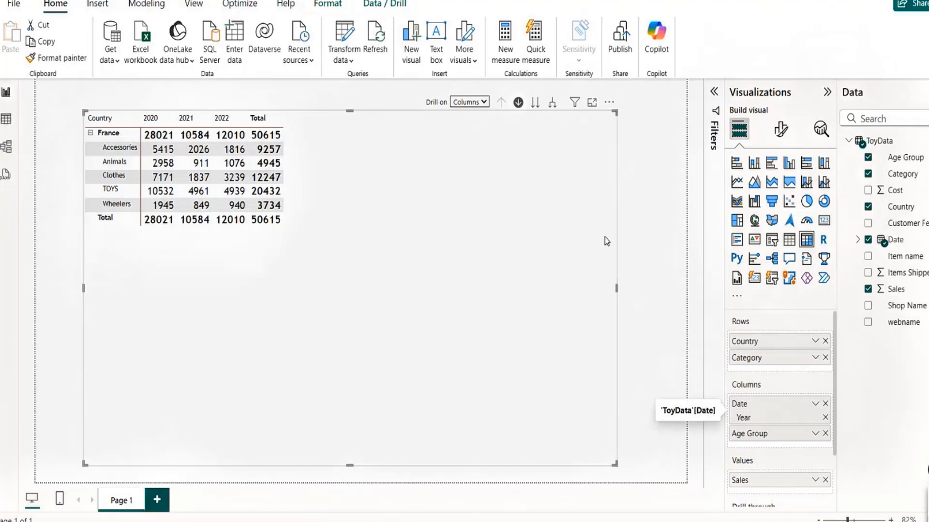
Set Drill on to Rows and drill up from France to the country level
{"action": "left_click", "coordinate": [485, 102]}
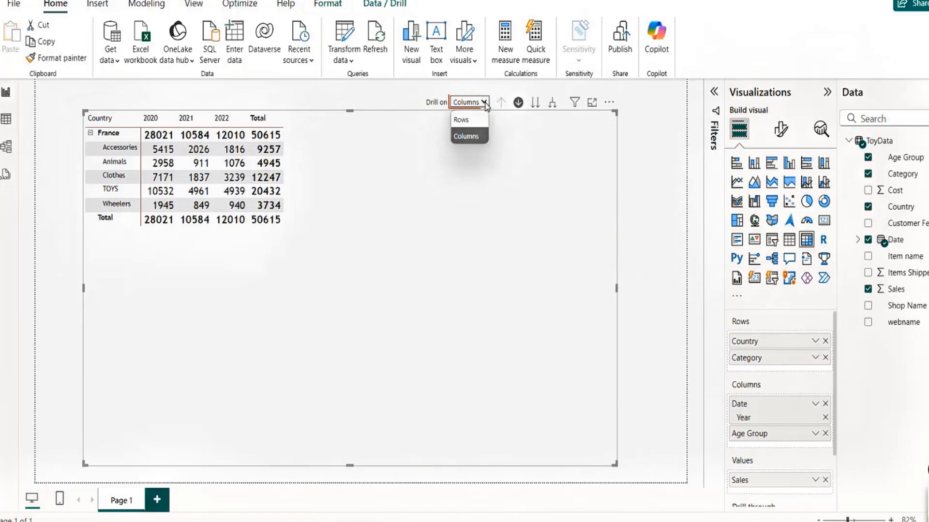
{"action": "left_click", "coordinate": [467, 126]}
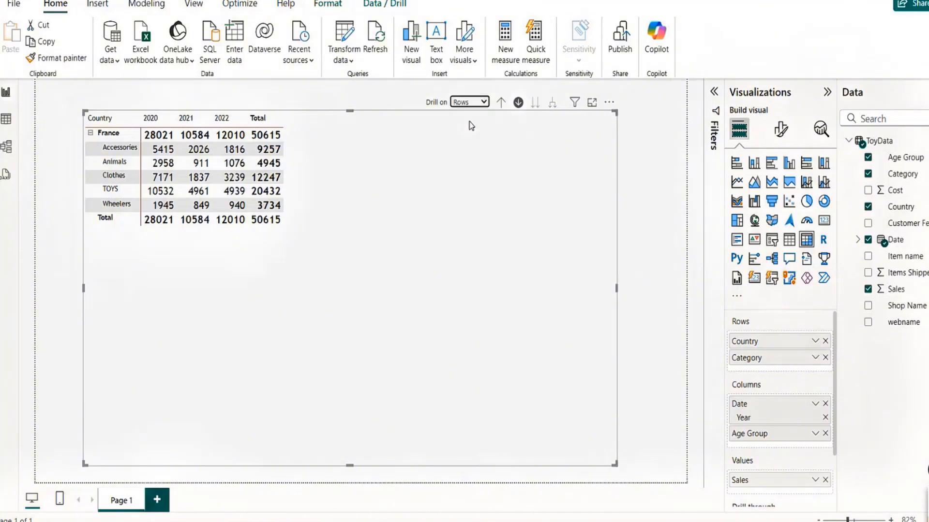
{"action": "left_click", "coordinate": [502, 105]}
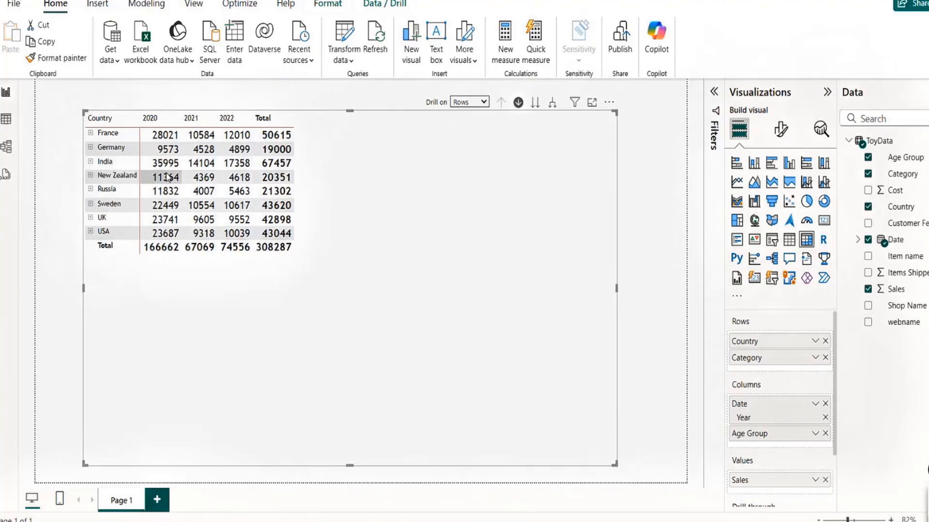
Expand and collapse the New Zealand and Russia rows, and drill into Russia and back up to compare expanding with drilling
{"action": "left_click", "coordinate": [90, 176]}
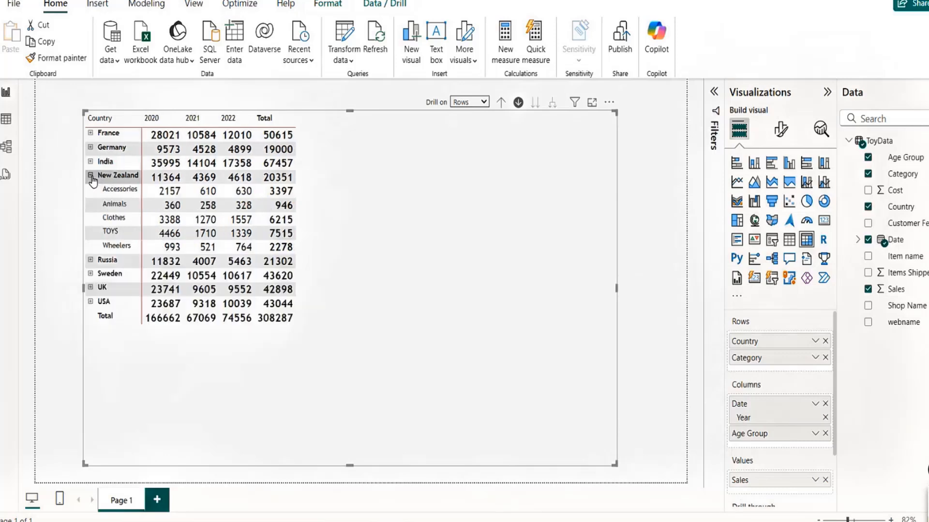
{"action": "left_click", "coordinate": [91, 260]}
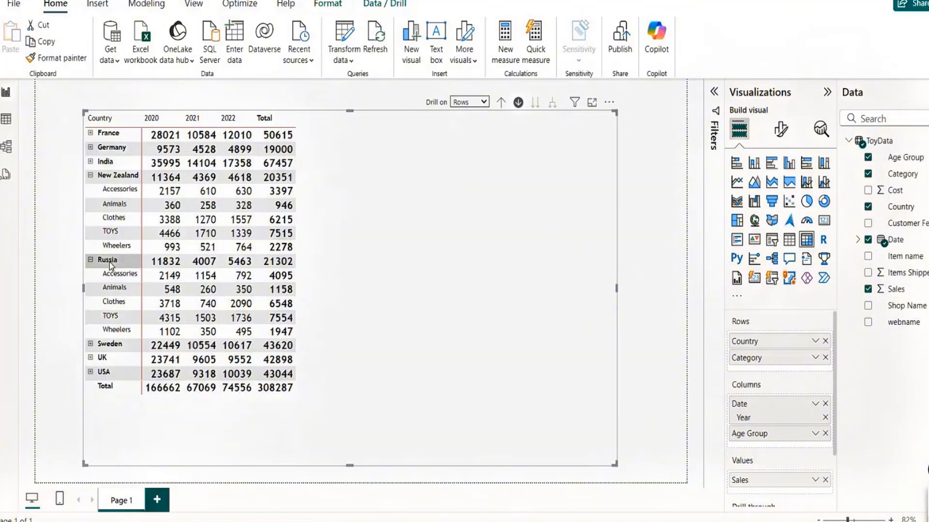
{"action": "left_click", "coordinate": [90, 260]}
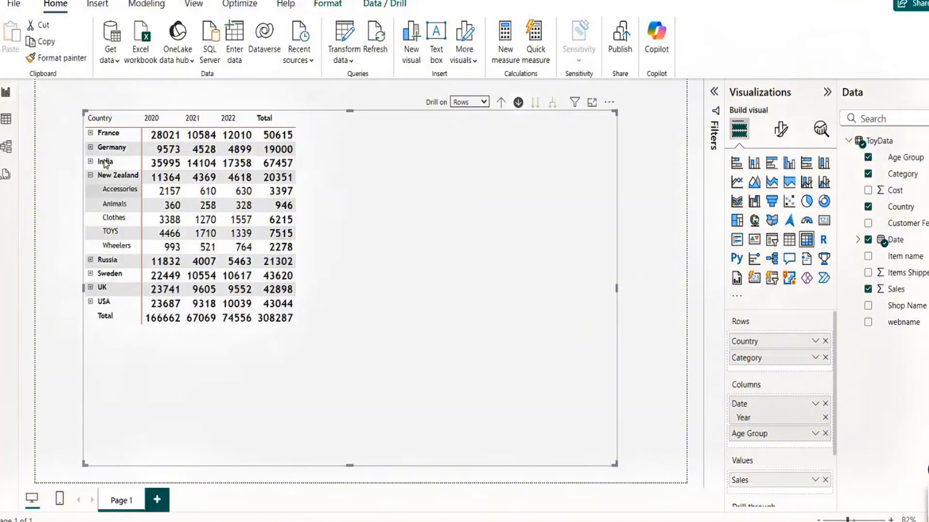
{"action": "left_click", "coordinate": [91, 175]}
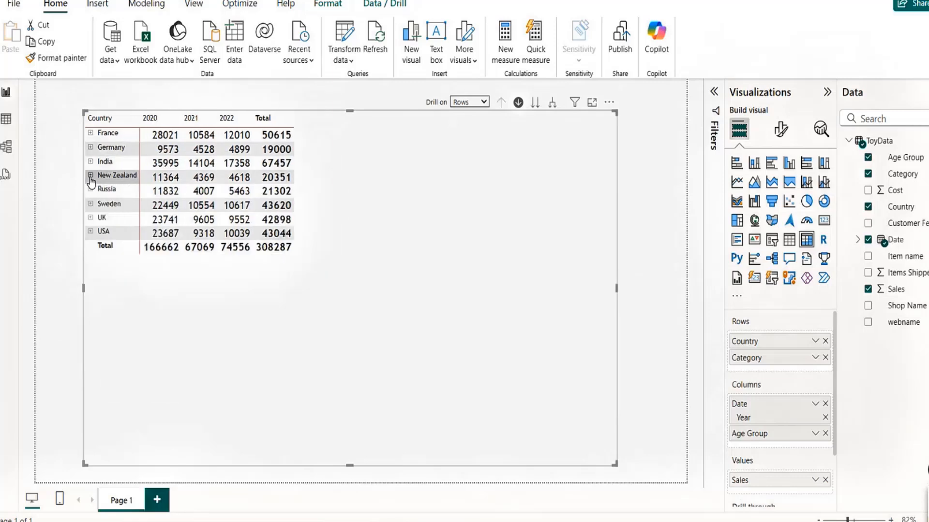
{"action": "left_click", "coordinate": [128, 188]}
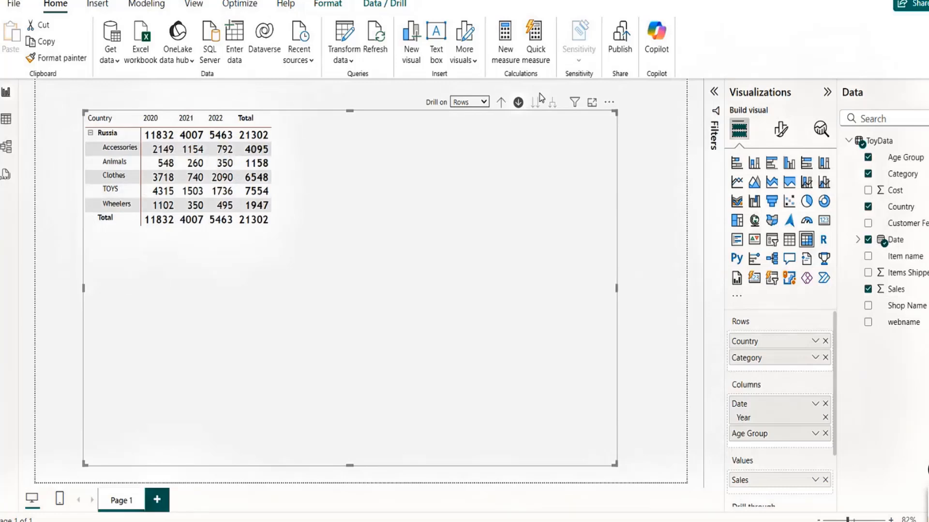
{"action": "left_click", "coordinate": [501, 102]}
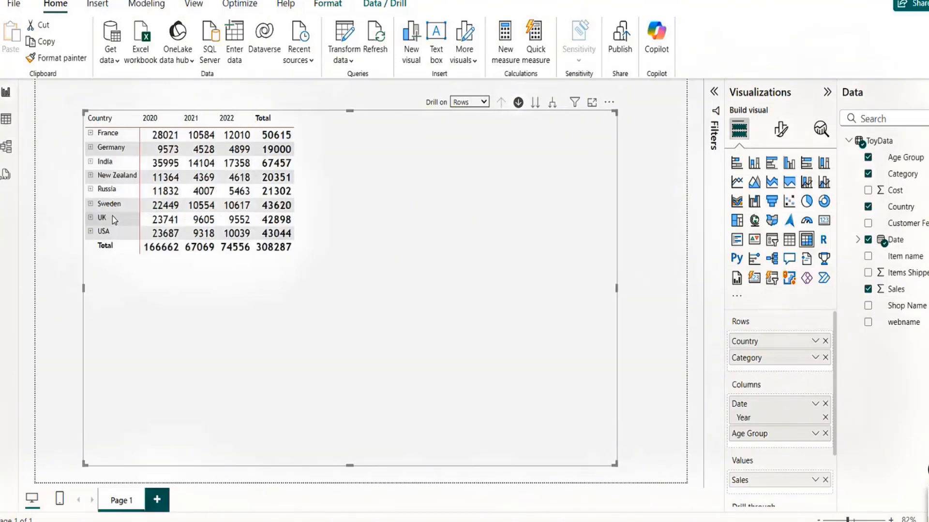
Expand and collapse the Sweden row, and go to the next row level to view categories before drilling back up to countries
{"action": "left_click", "coordinate": [91, 204]}
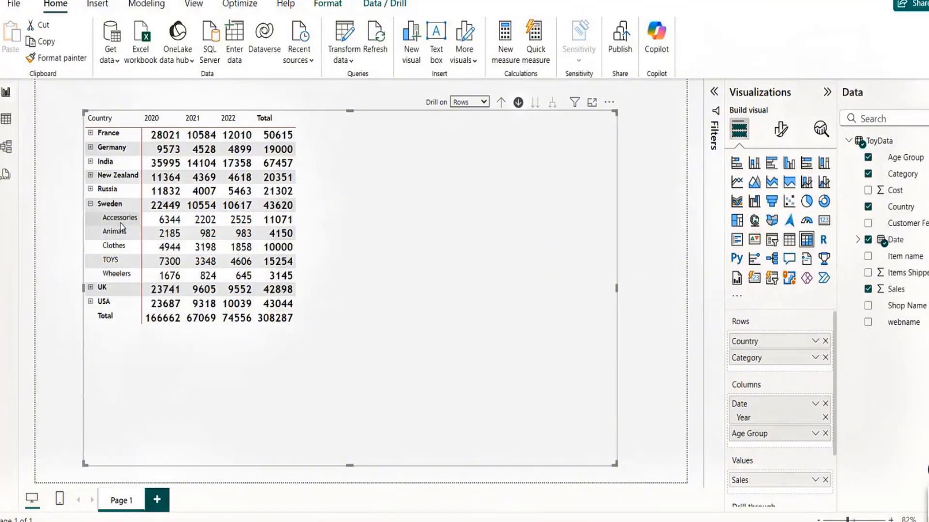
{"action": "left_click", "coordinate": [91, 204]}
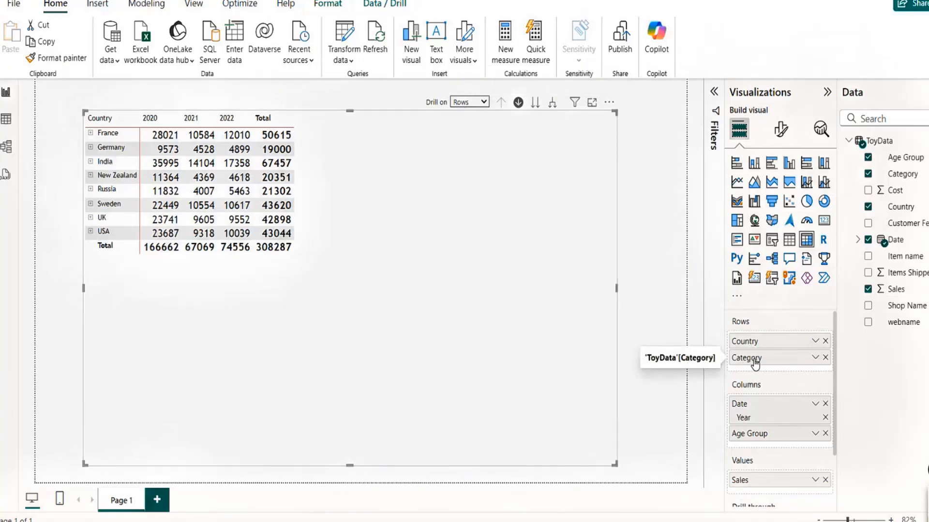
{"action": "left_click", "coordinate": [535, 103]}
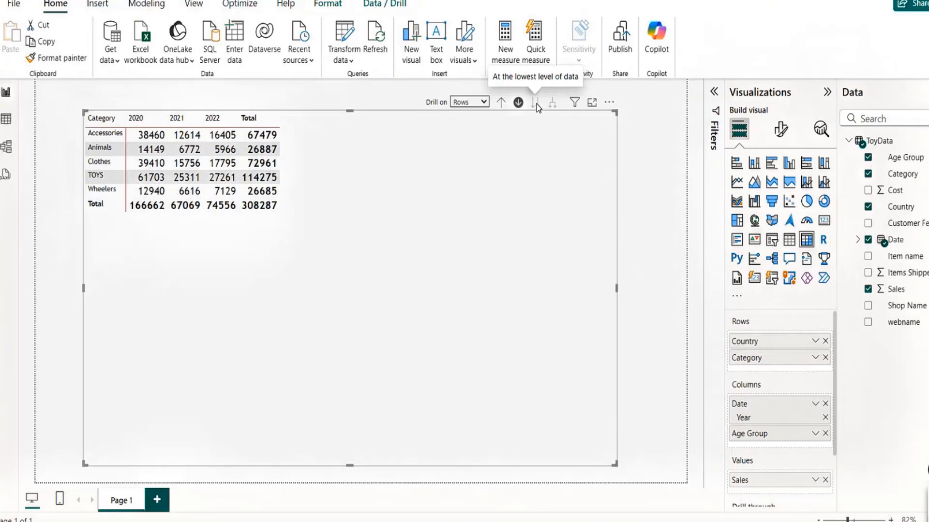
{"action": "left_click", "coordinate": [500, 104]}
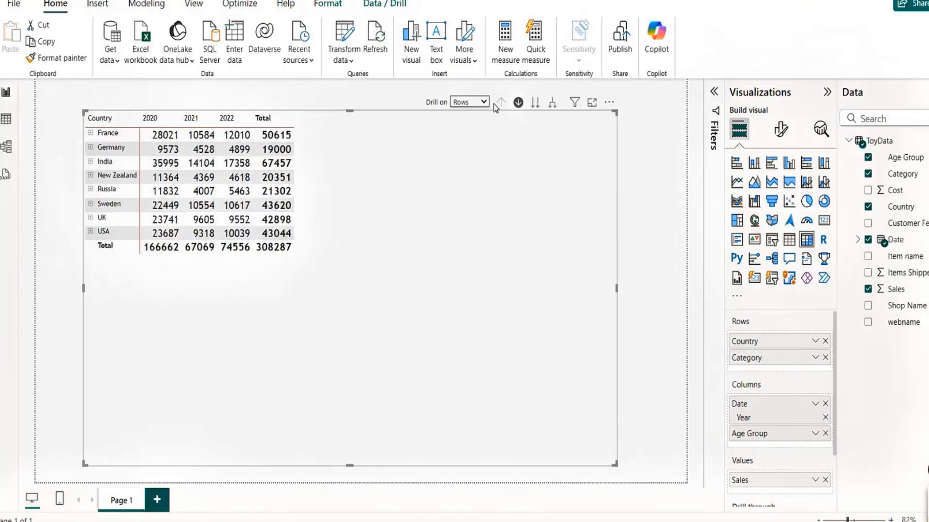
Set Drill on to Columns, go to the next level to view age groups alone, and drill back up to years
{"action": "left_click", "coordinate": [483, 103]}
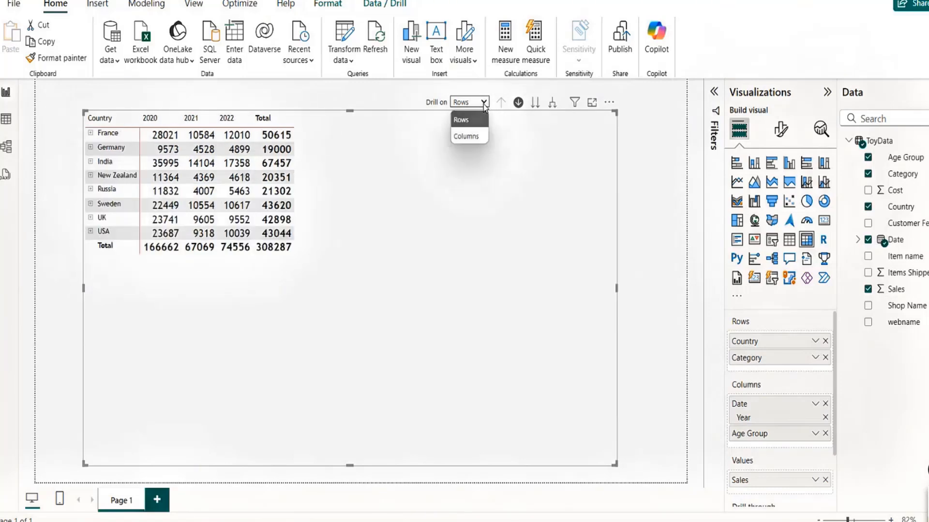
{"action": "left_click", "coordinate": [467, 137]}
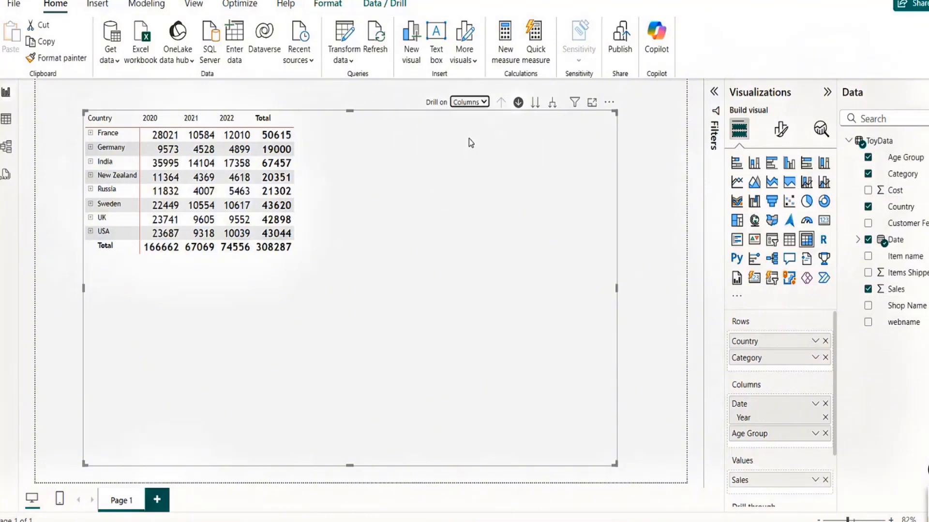
{"action": "left_click", "coordinate": [535, 102]}
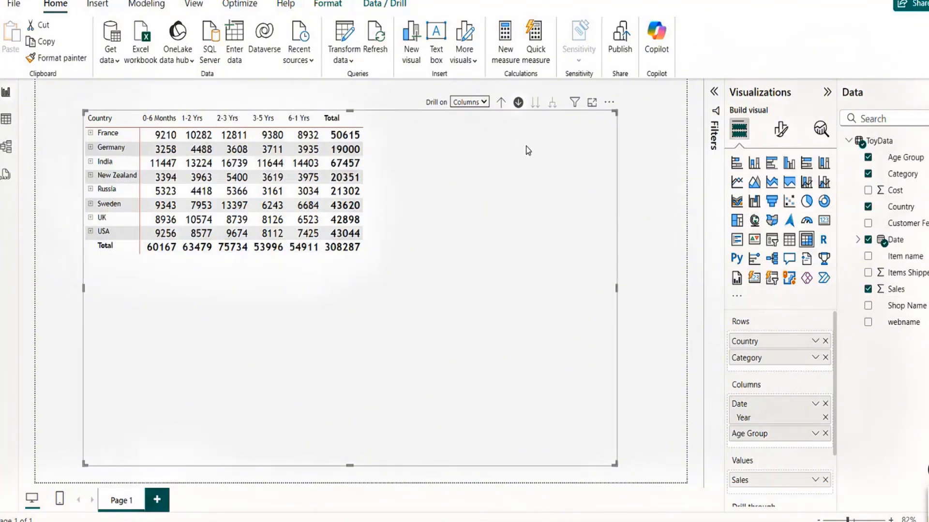
{"action": "left_click", "coordinate": [499, 104]}
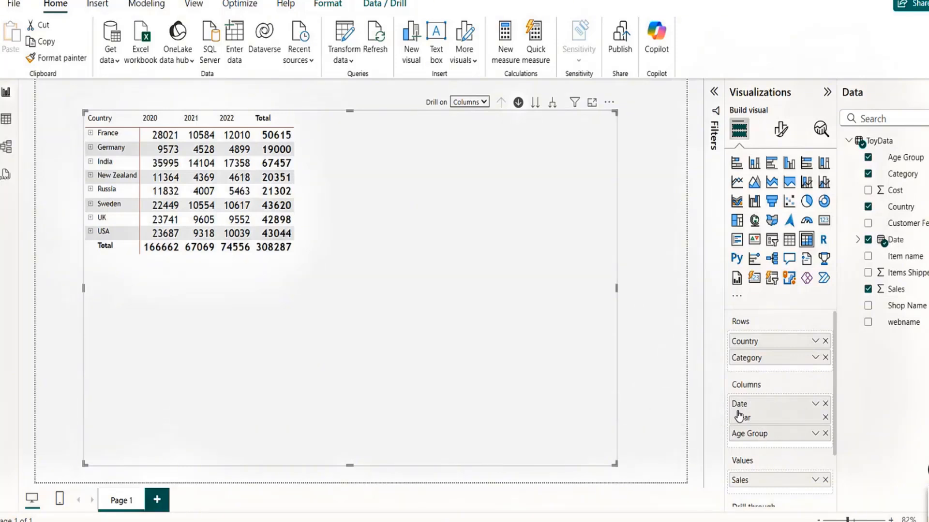
Expand all year columns down one level, examine the age groups under each year, and drill back up to years
{"action": "left_click", "coordinate": [552, 104]}
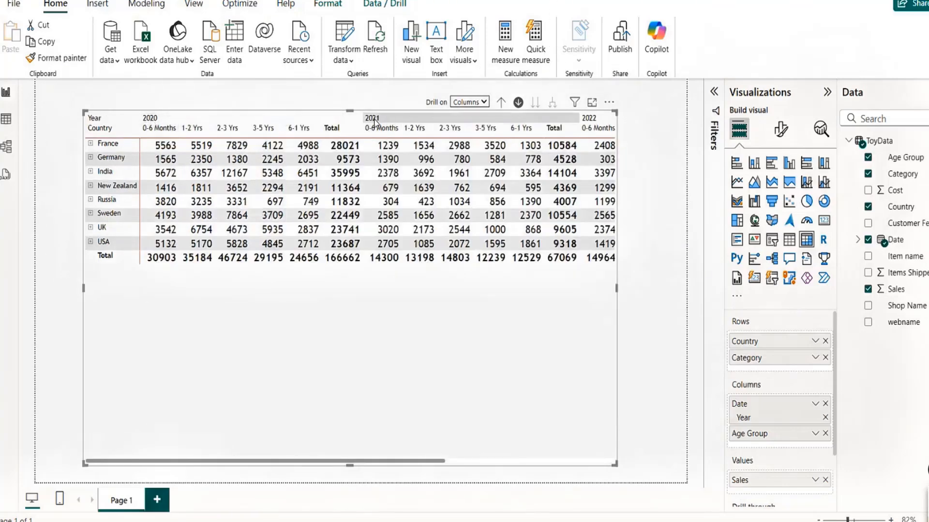
{"action": "left_click_drag", "start_coordinate": [407, 467], "coordinate": [576, 469]}
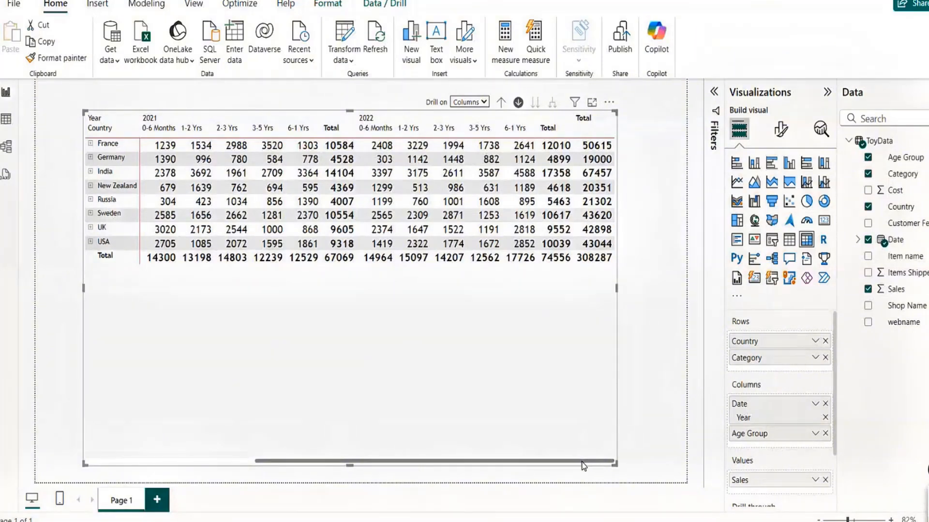
{"action": "left_click_drag", "start_coordinate": [581, 464], "coordinate": [603, 447]}
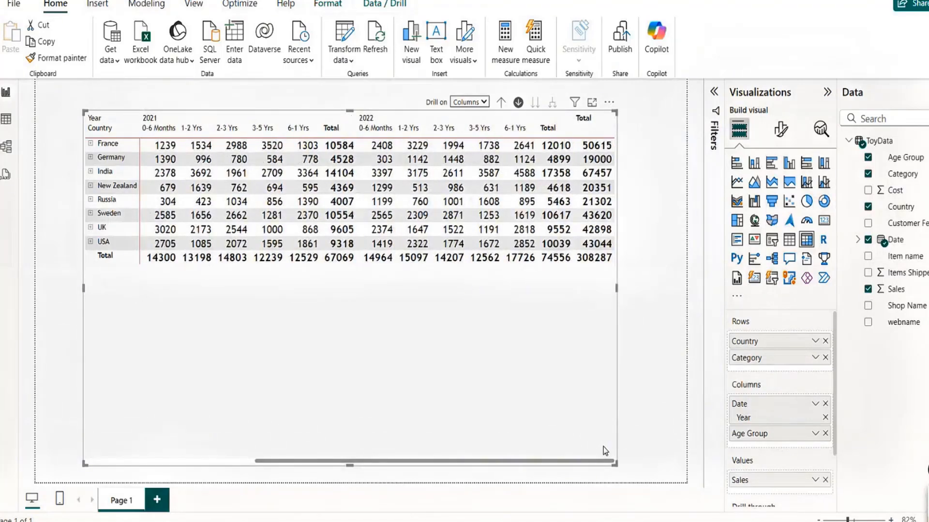
{"action": "left_click_drag", "start_coordinate": [538, 453], "coordinate": [414, 452]}
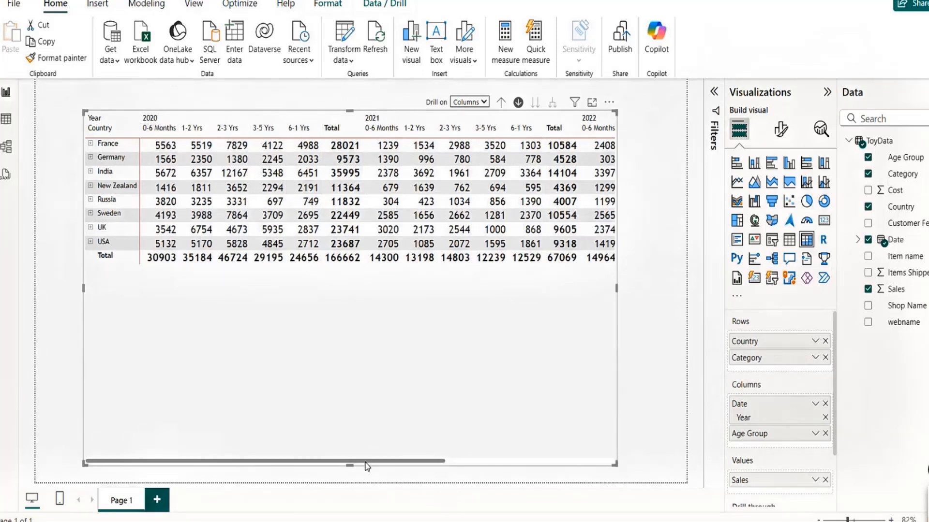
{"action": "left_click_drag", "start_coordinate": [374, 461], "coordinate": [548, 463]}
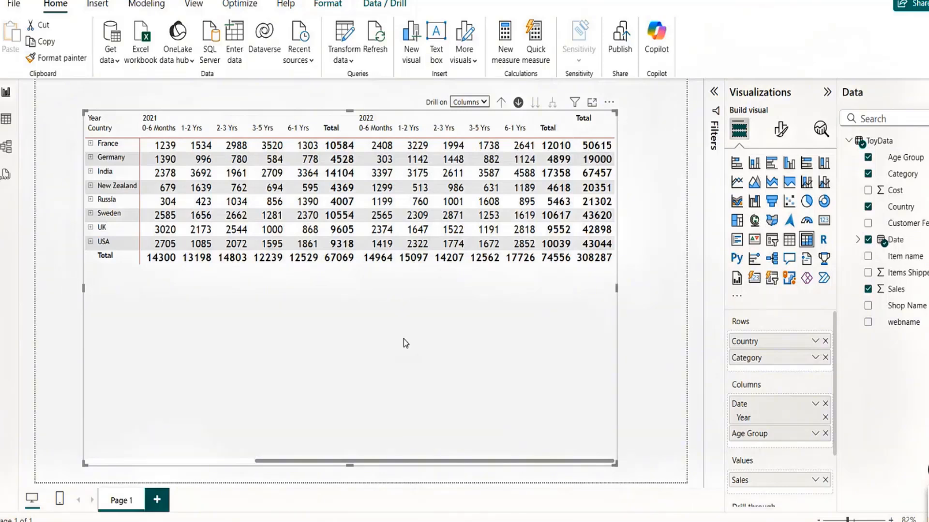
{"action": "left_click", "coordinate": [501, 103]}
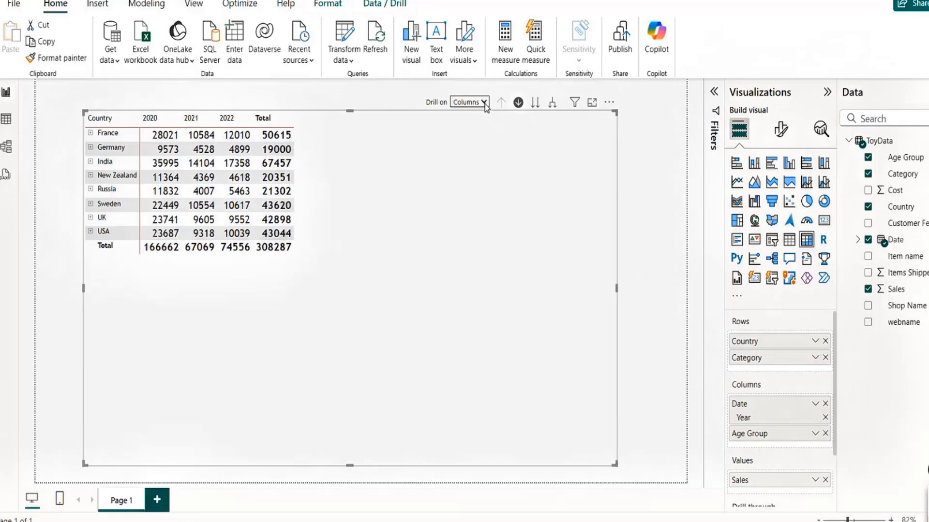
Move the matrix slightly down and to the right on the page, and set Drill on to Rows
{"action": "left_click", "coordinate": [485, 103]}
{"action": "left_click_drag", "start_coordinate": [485, 103], "coordinate": [474, 369]}
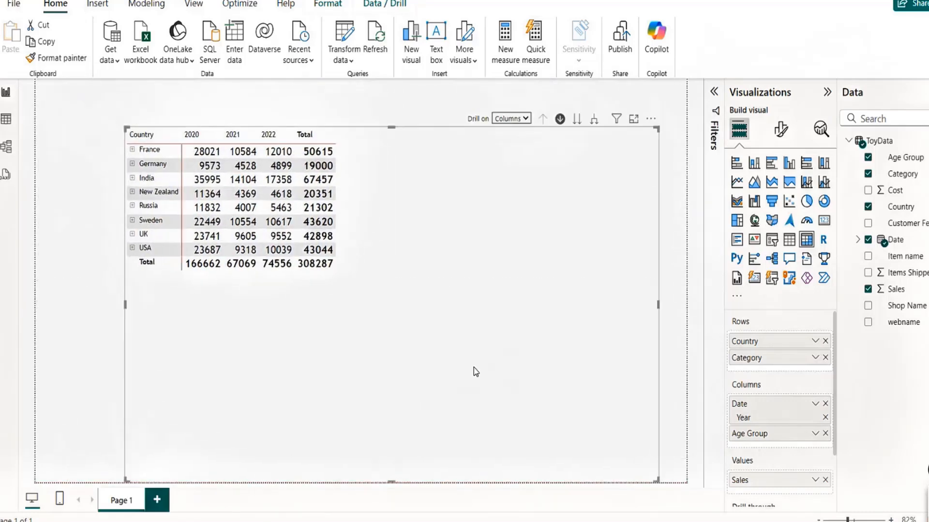
{"action": "left_click", "coordinate": [525, 119]}
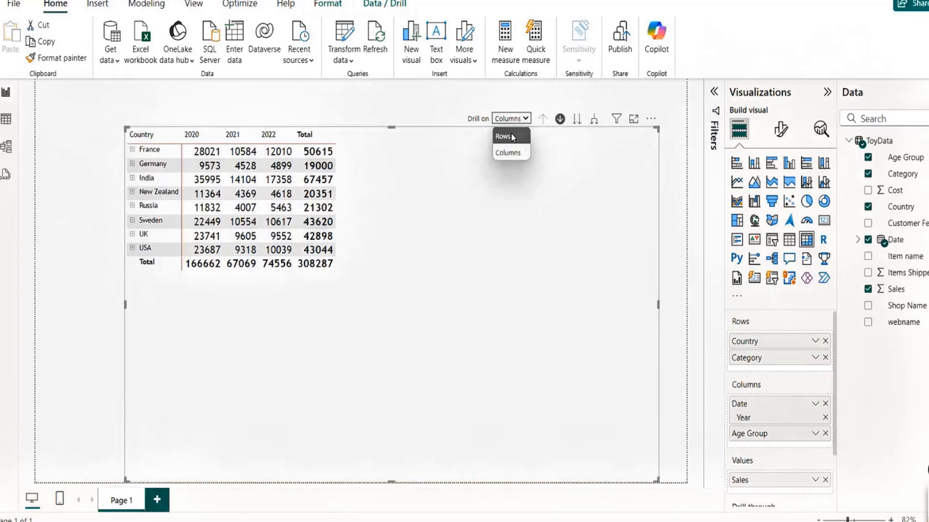
{"action": "left_click", "coordinate": [513, 137]}
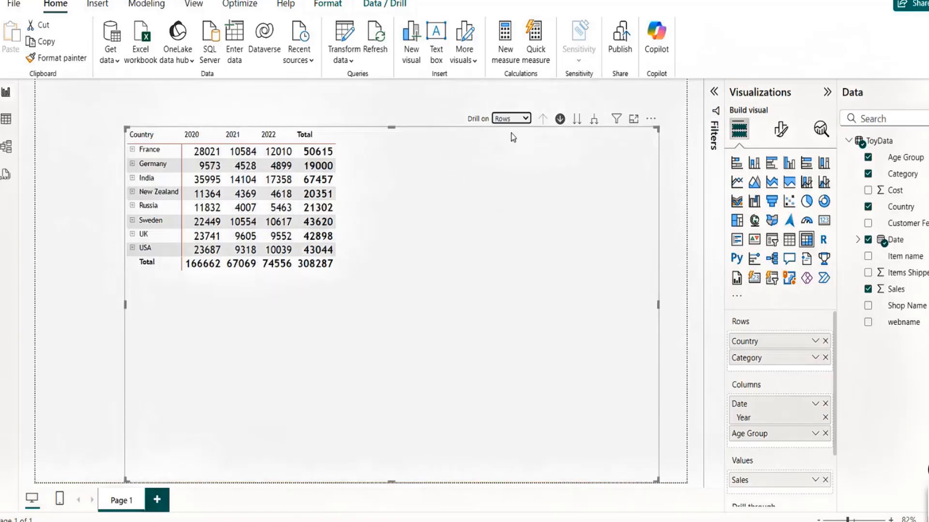
Expand all rows down one level to examine the categories under each country, and drill back up to countries
{"action": "left_click", "coordinate": [594, 121]}
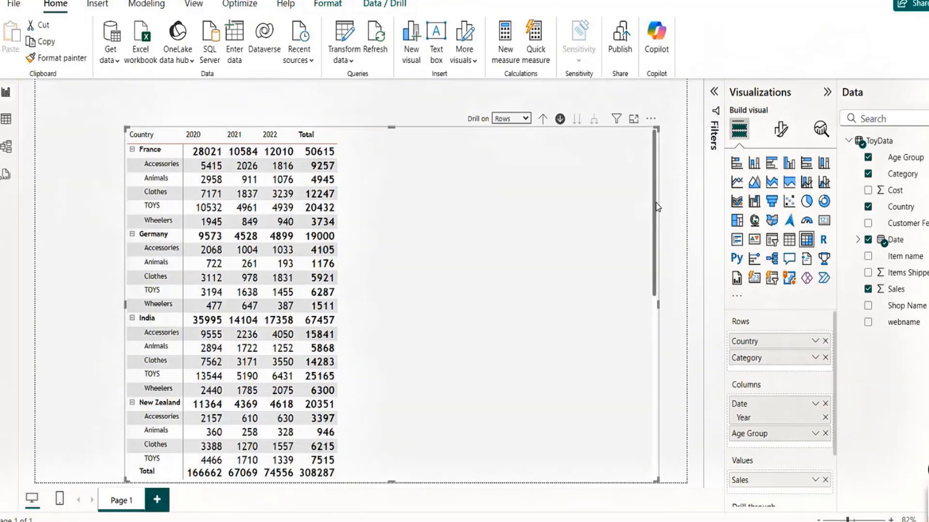
{"action": "left_click_drag", "start_coordinate": [657, 233], "coordinate": [668, 192]}
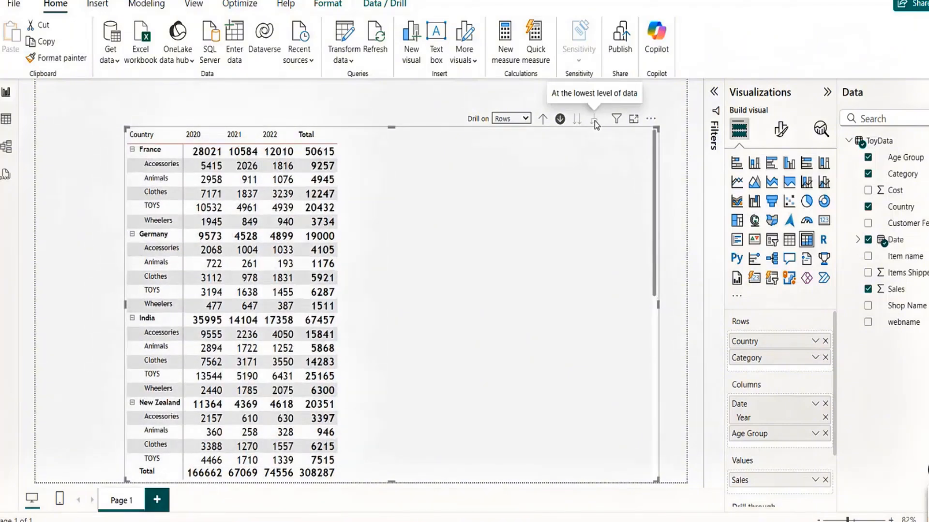
{"action": "left_click", "coordinate": [543, 119]}
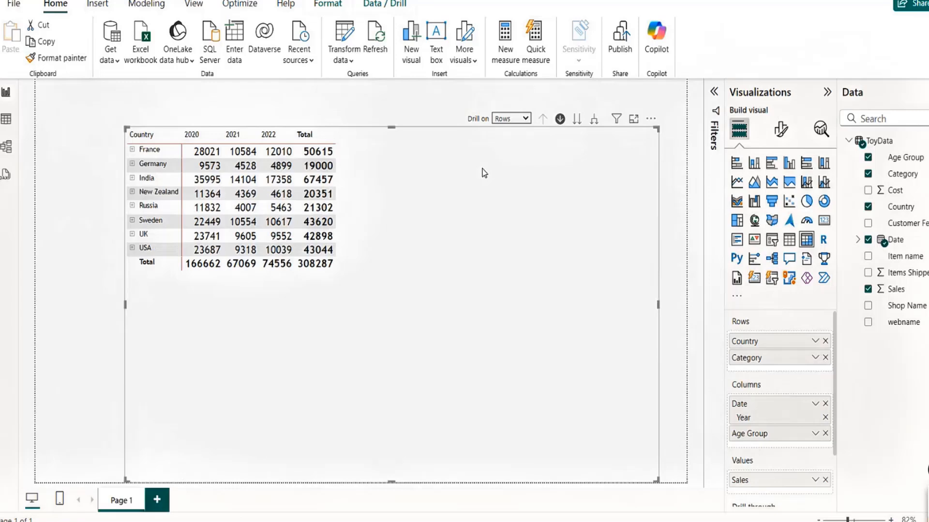
Shift the matrix slightly left on the page and shorten it by raising its lower edge
{"action": "left_click_drag", "start_coordinate": [485, 173], "coordinate": [456, 170]}
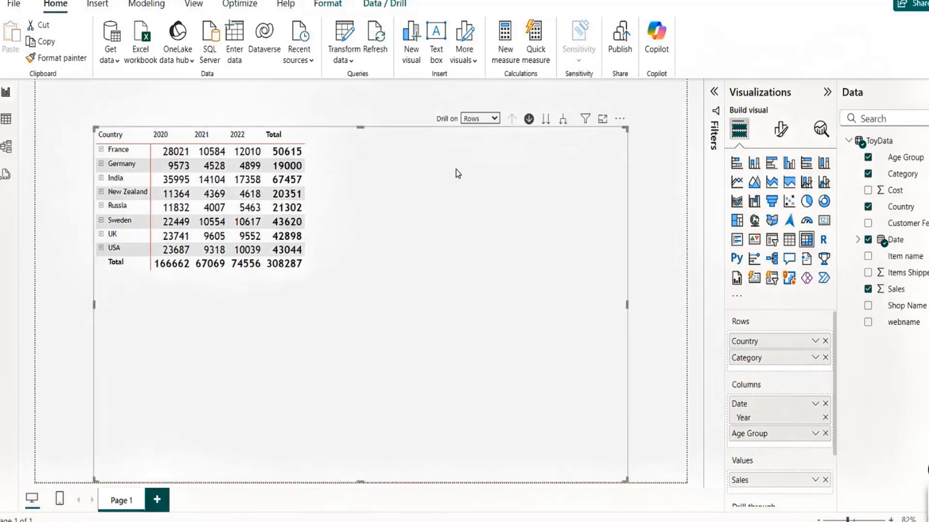
{"action": "left_click", "coordinate": [364, 488]}
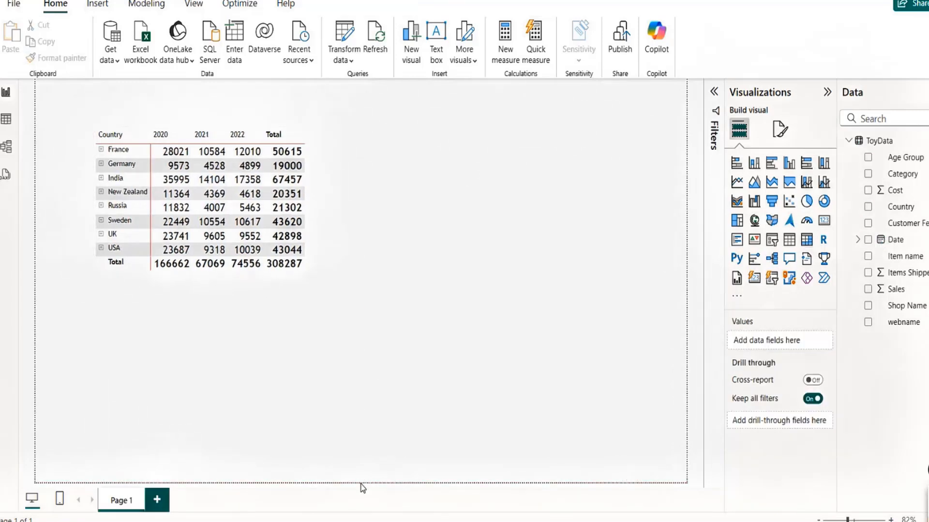
{"action": "left_click", "coordinate": [352, 483]}
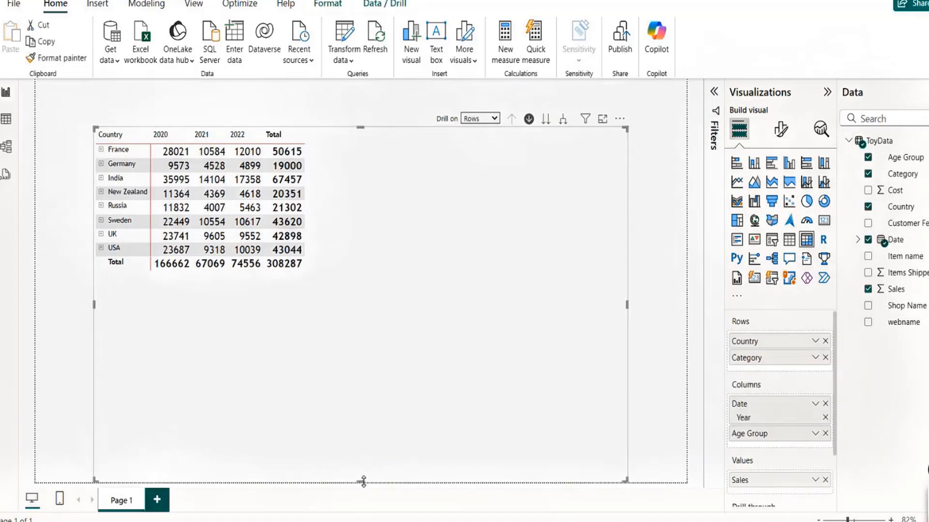
{"action": "left_click_drag", "start_coordinate": [352, 483], "coordinate": [351, 425]}
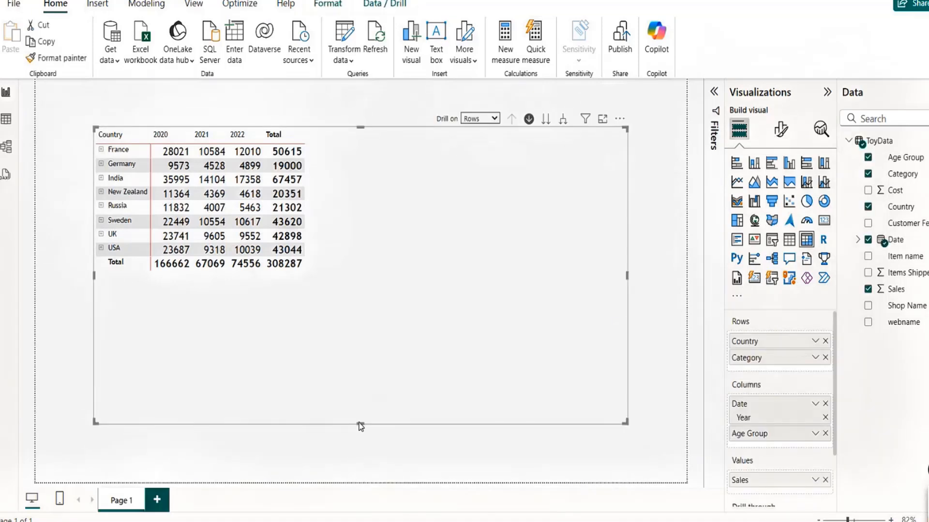
Remove Age Group from the matrix columns and add it back below the Date Year field
{"action": "left_click", "coordinate": [826, 434]}
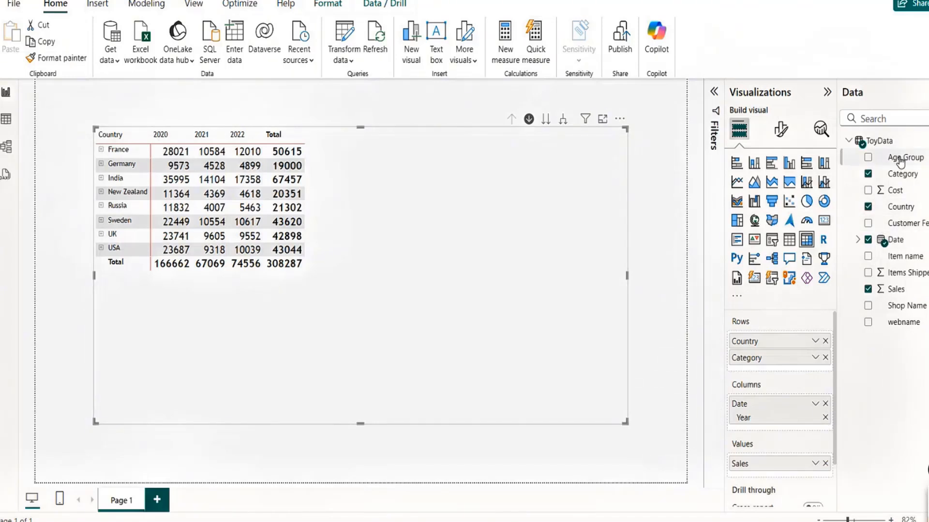
{"action": "left_click_drag", "start_coordinate": [895, 157], "coordinate": [761, 431]}
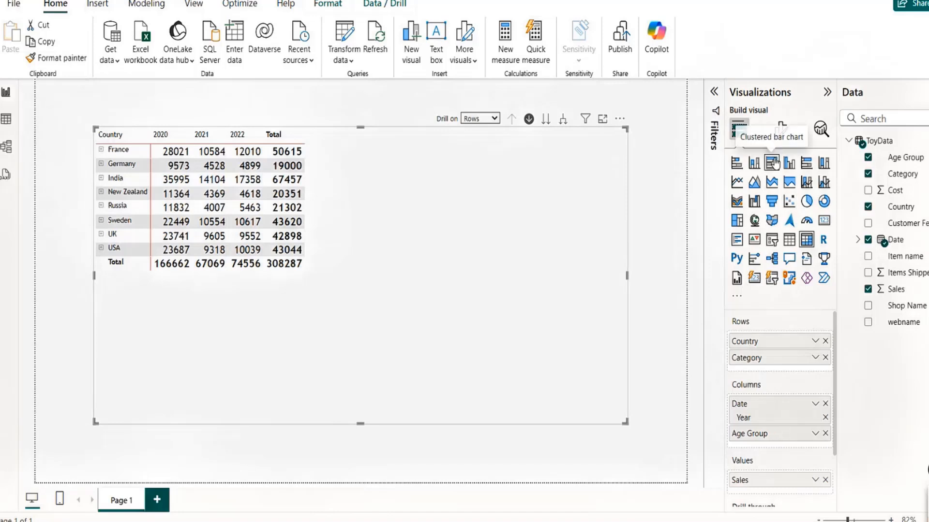
Try the Bold header and Contrast alternating rows style presets on the matrix, and restore the Default style
{"action": "left_click", "coordinate": [780, 129]}
{"action": "left_click", "coordinate": [736, 225]}
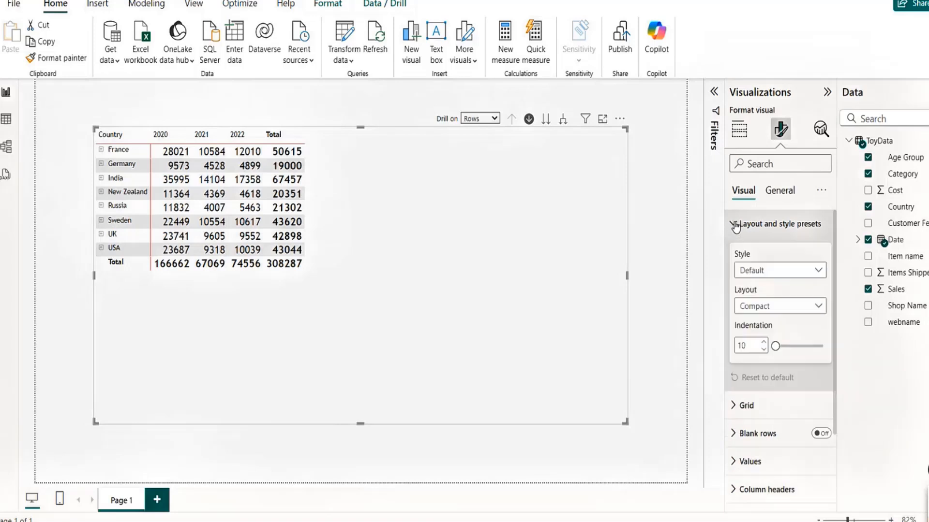
{"action": "left_click", "coordinate": [789, 276]}
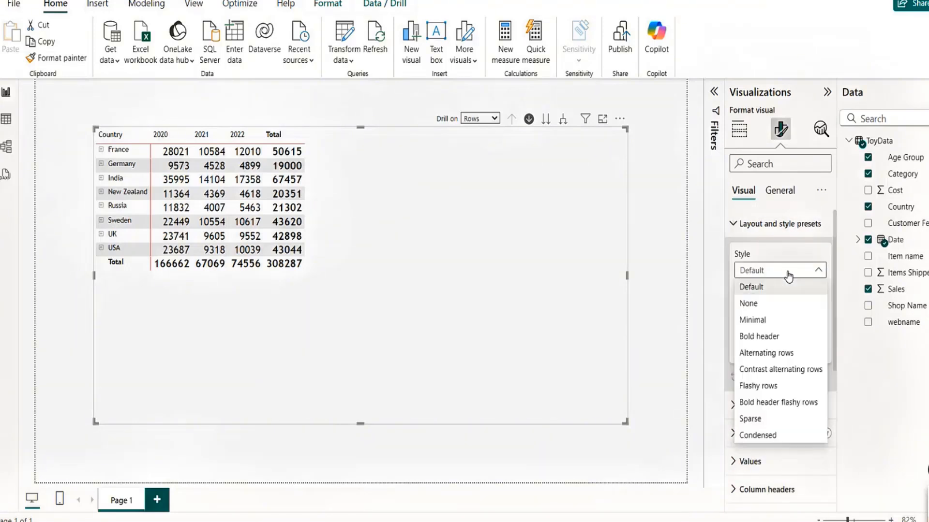
{"action": "left_click", "coordinate": [760, 336]}
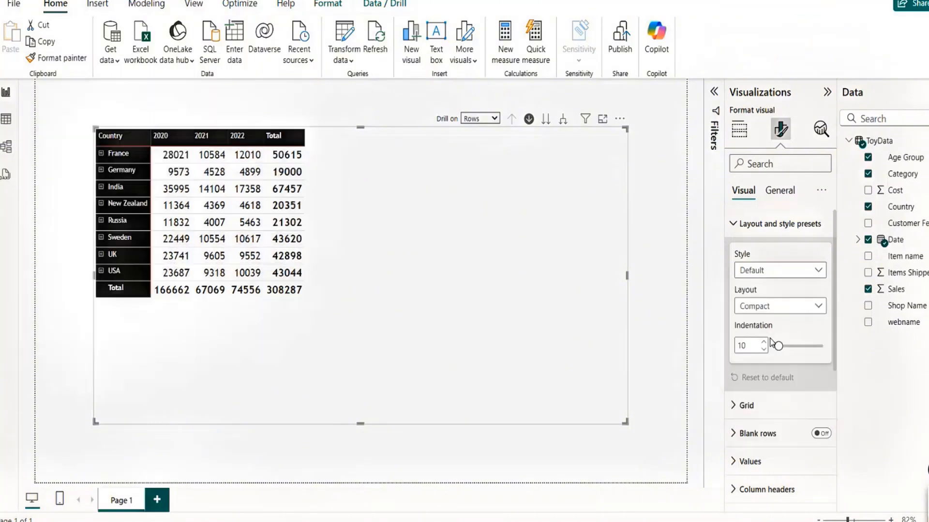
{"action": "left_click", "coordinate": [780, 269]}
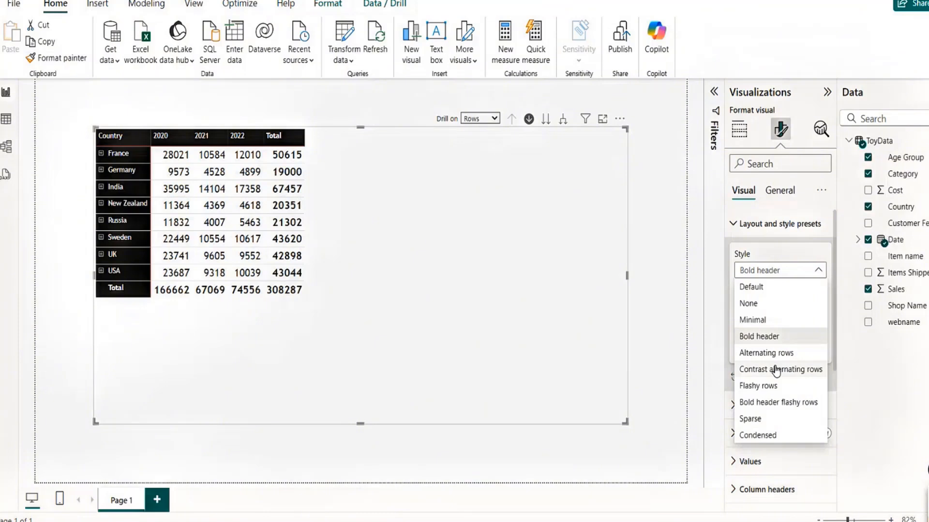
{"action": "left_click", "coordinate": [775, 369]}
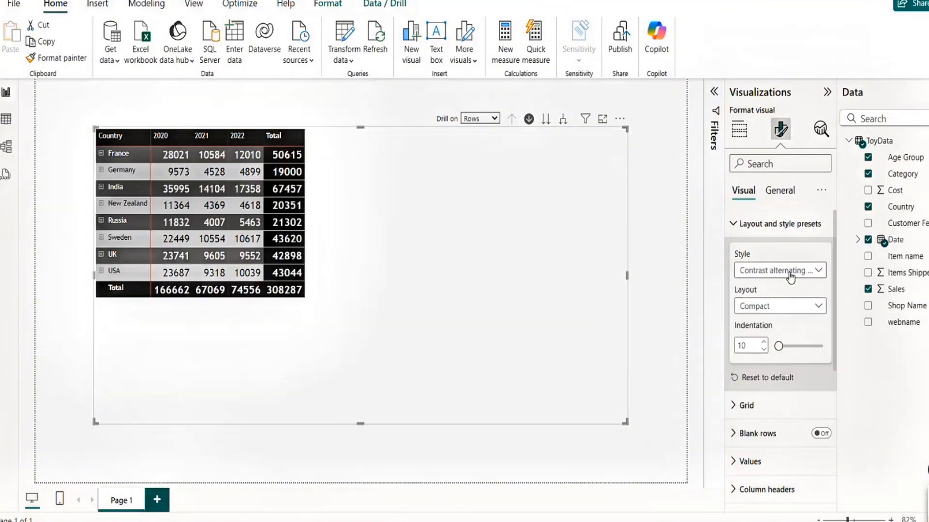
{"action": "left_click", "coordinate": [773, 275]}
{"action": "left_click", "coordinate": [766, 288]}
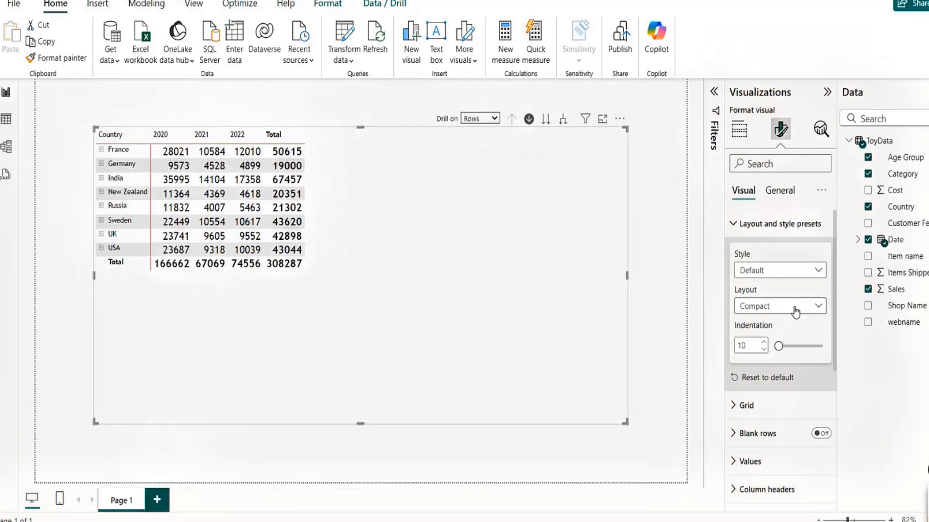
Try the Outline and Tabular layouts on the collapsed matrix, and restore the Compact layout
{"action": "left_click", "coordinate": [816, 308]}
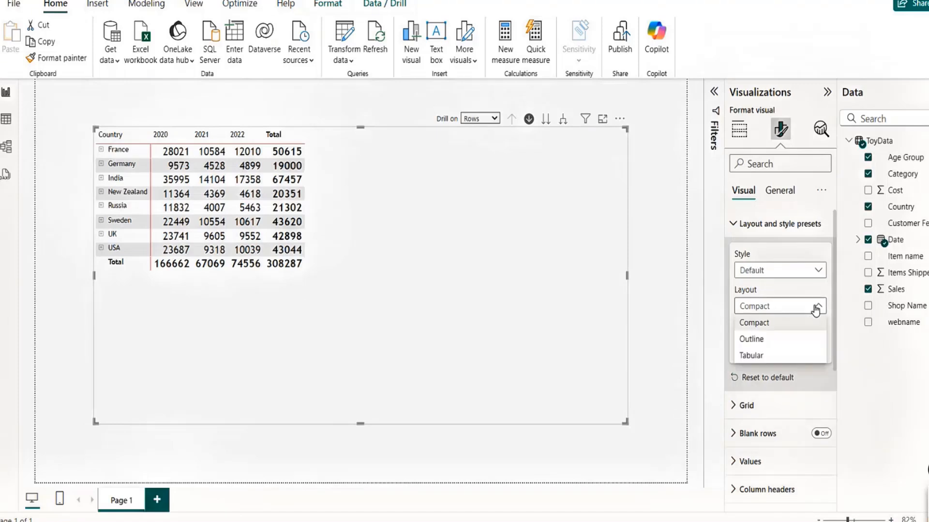
{"action": "left_click", "coordinate": [753, 341]}
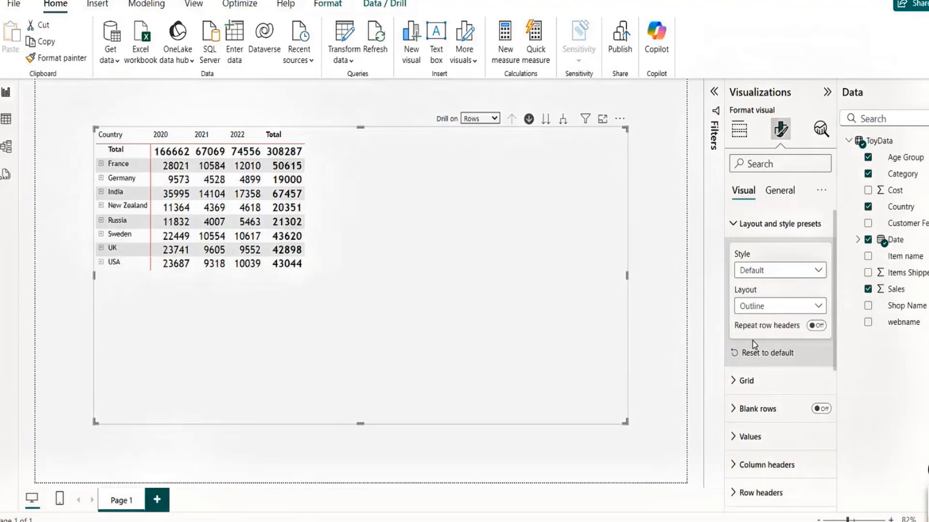
{"action": "left_click", "coordinate": [786, 308]}
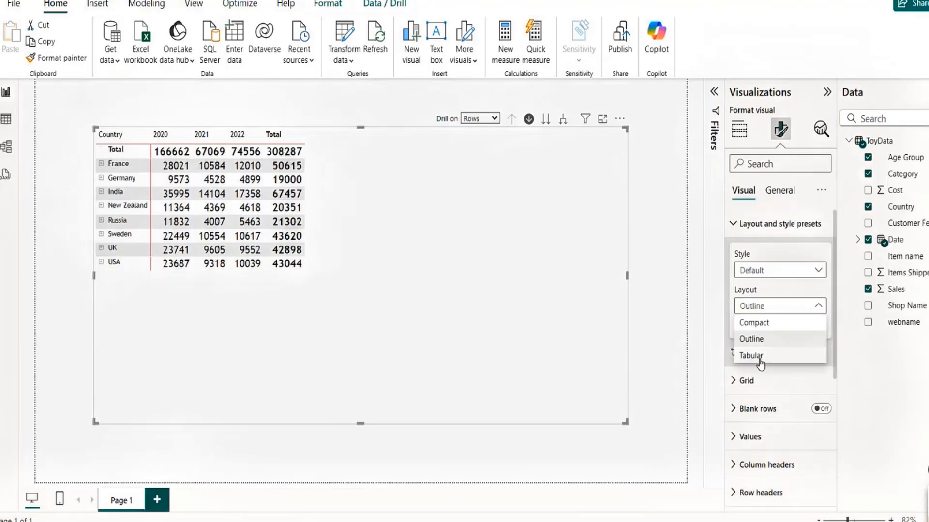
{"action": "left_click", "coordinate": [760, 358]}
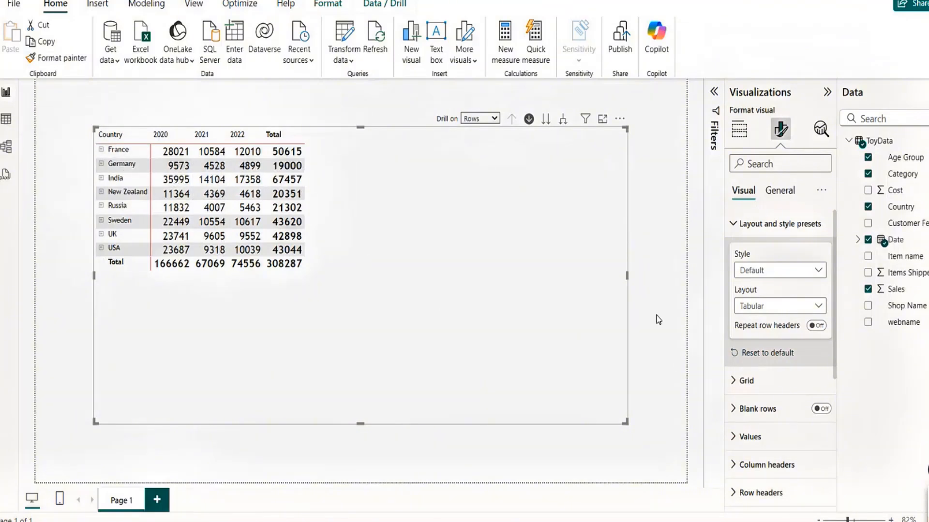
{"action": "left_click", "coordinate": [819, 307]}
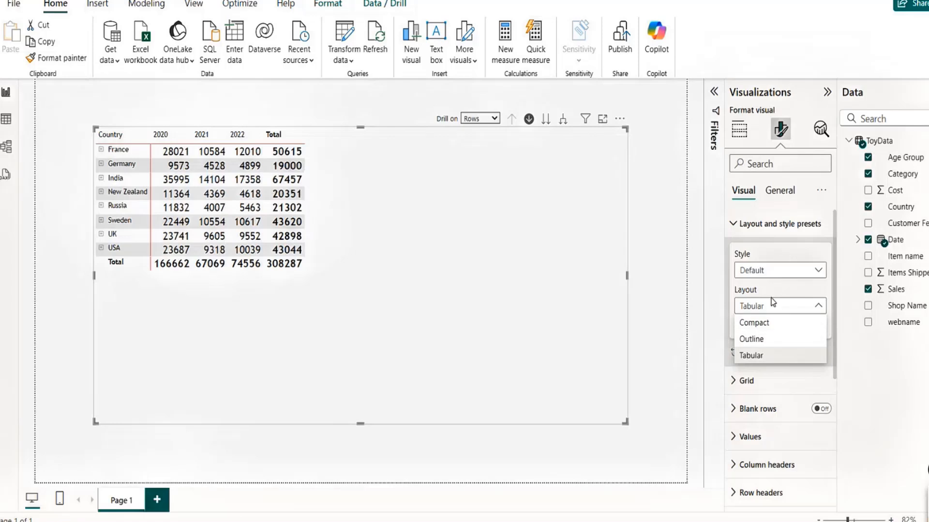
{"action": "left_click", "coordinate": [768, 324]}
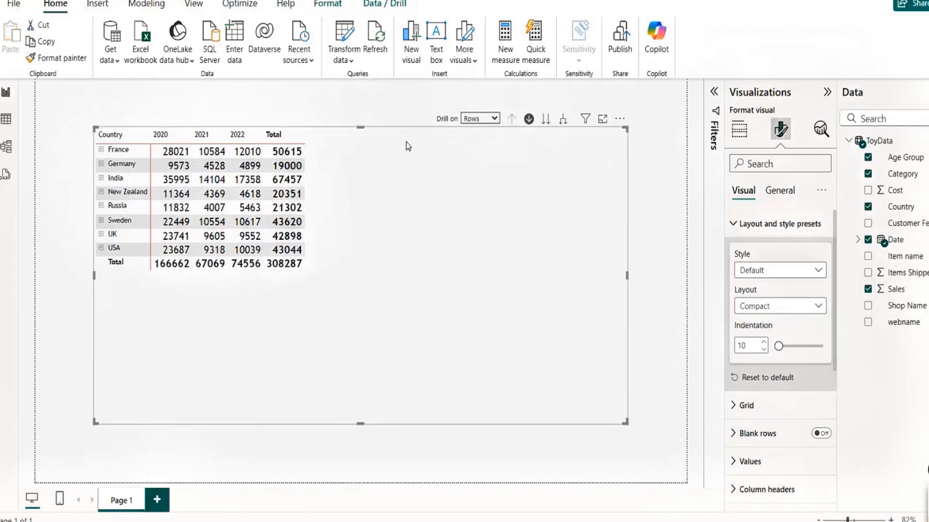
Expand all matrix rows to categories and all columns to age groups, and make the matrix slightly taller by lowering its bottom edge
{"action": "left_click", "coordinate": [564, 124]}
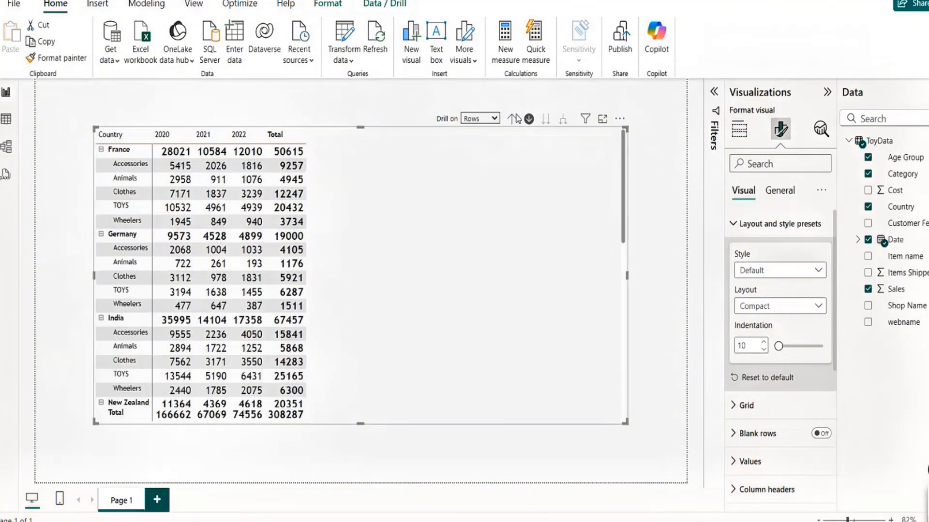
{"action": "left_click", "coordinate": [495, 119]}
{"action": "left_click", "coordinate": [479, 153]}
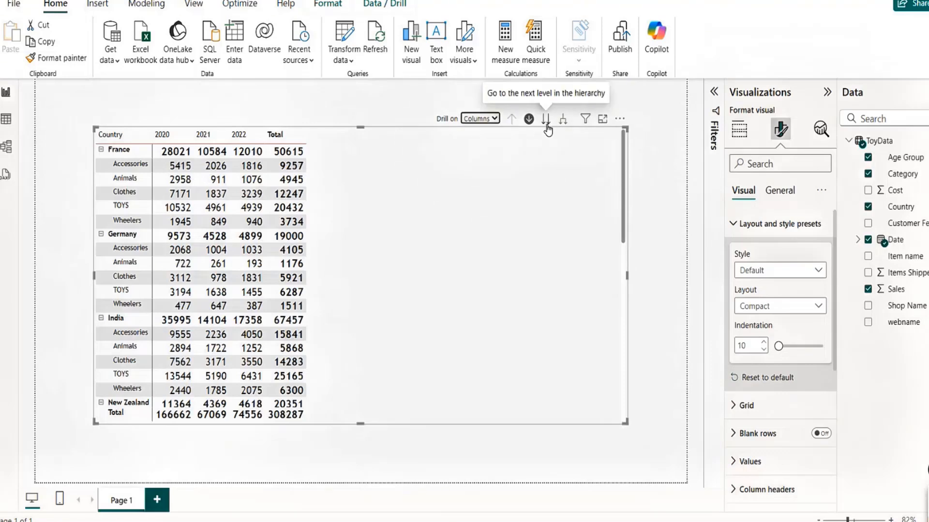
{"action": "left_click", "coordinate": [564, 123]}
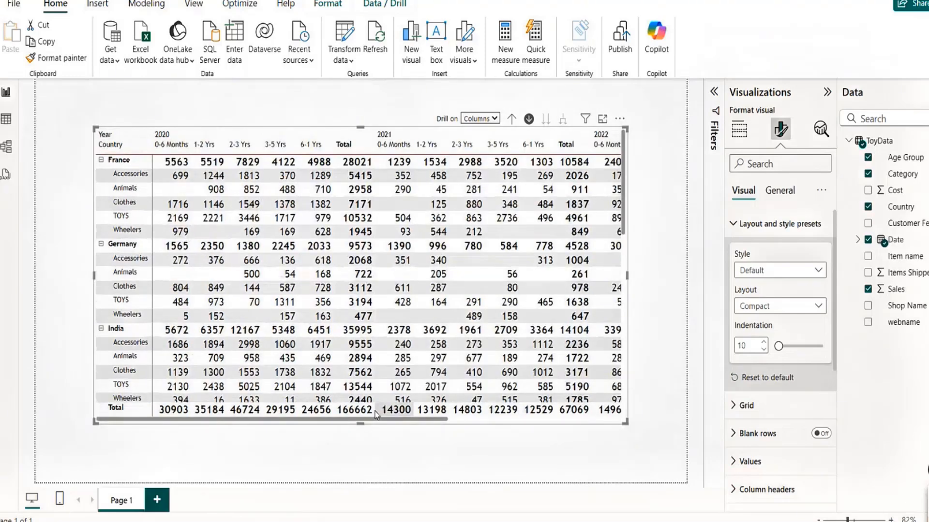
{"action": "left_click_drag", "start_coordinate": [359, 428], "coordinate": [359, 444]}
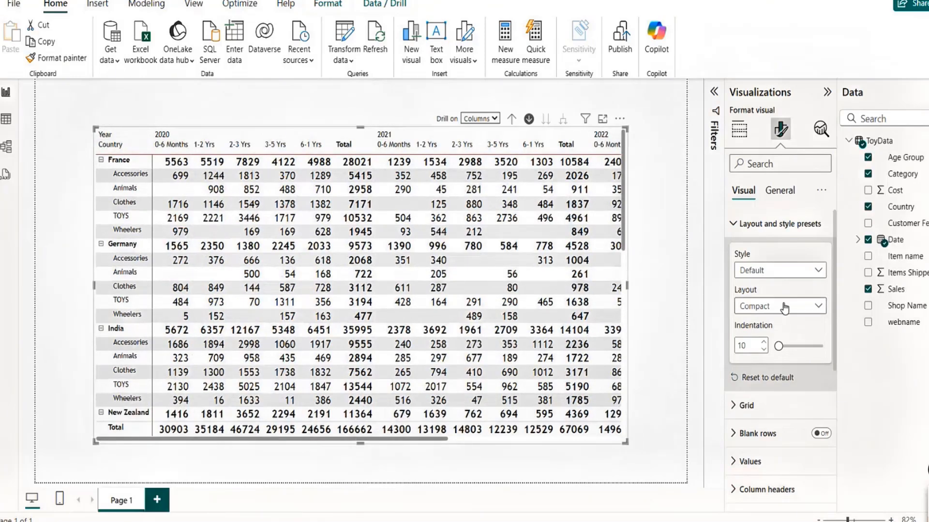
Try the Outline layout on the expanded matrix and return it to the Compact layout
{"action": "left_click", "coordinate": [787, 309]}
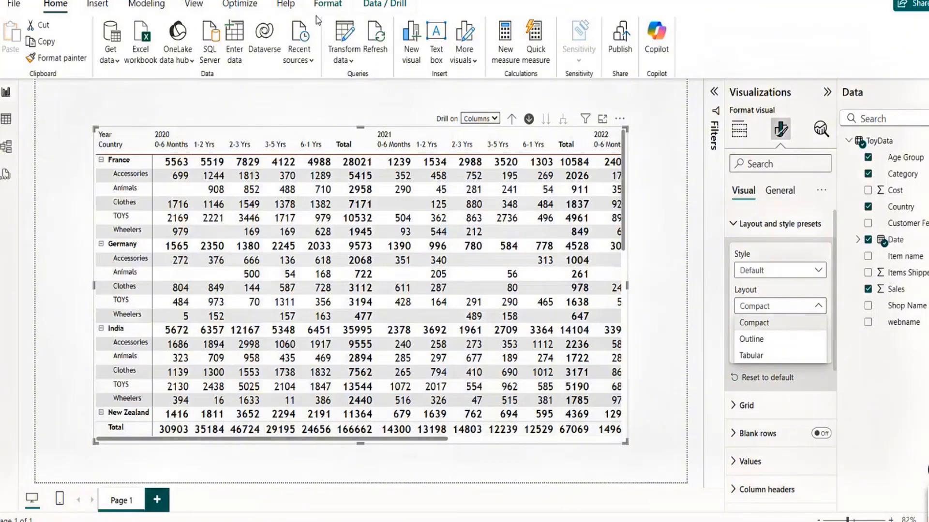
{"action": "left_click", "coordinate": [759, 342]}
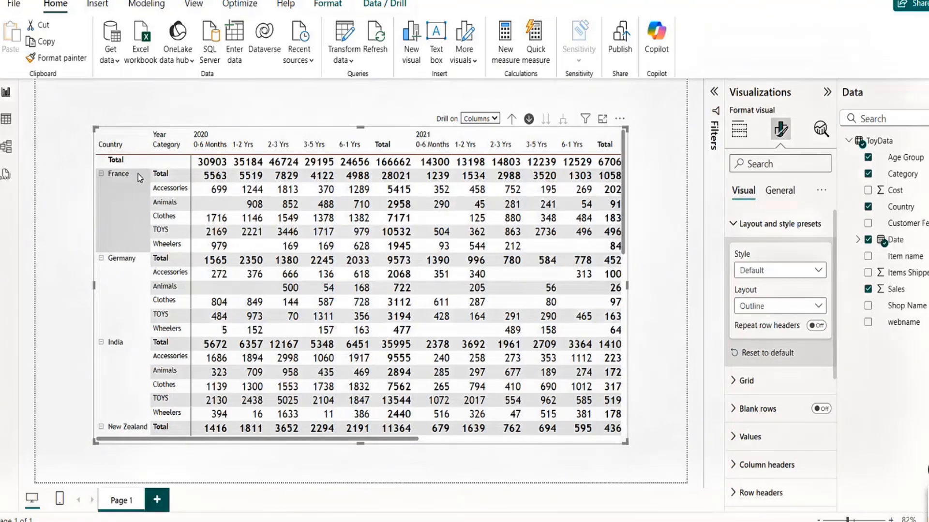
{"action": "left_click", "coordinate": [783, 307]}
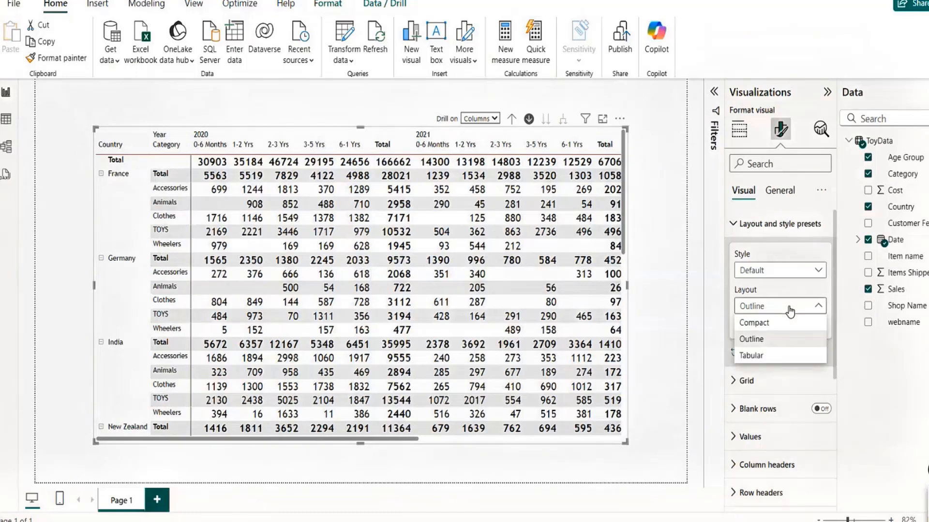
{"action": "left_click", "coordinate": [762, 323]}
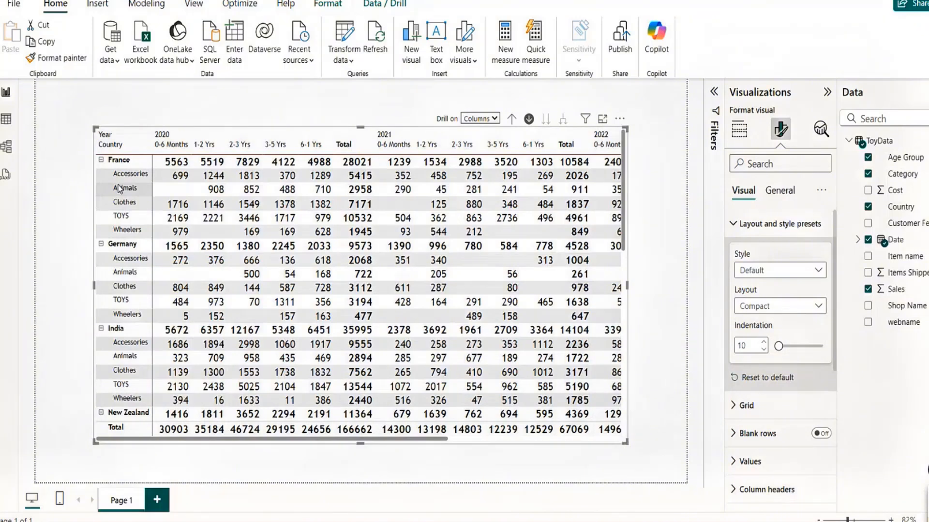
Apply the Tabular layout to the matrix, and turn repeated row headers on and back off
{"action": "left_click", "coordinate": [796, 307]}
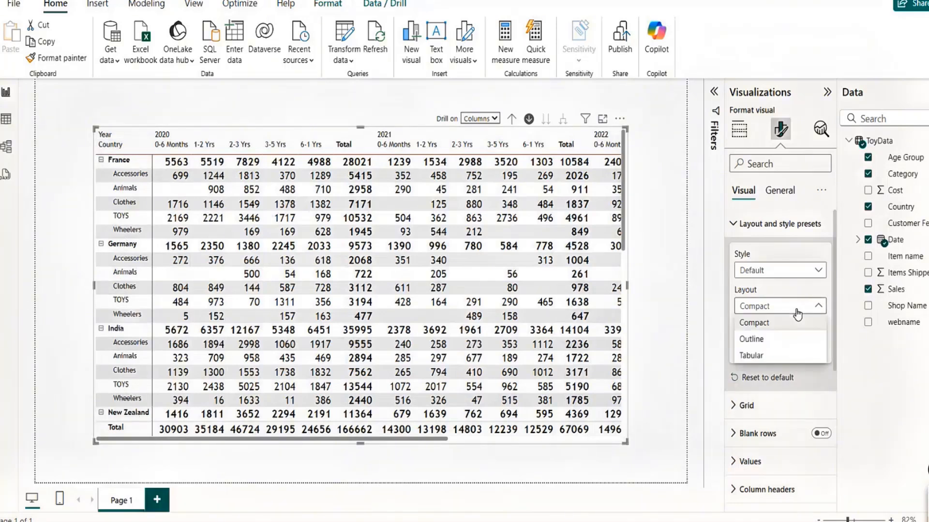
{"action": "left_click", "coordinate": [751, 356]}
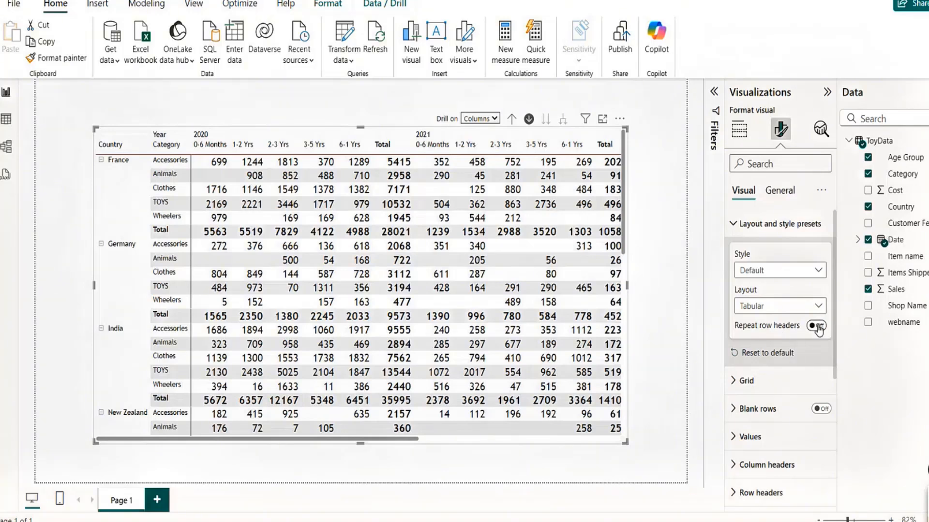
{"action": "left_click", "coordinate": [817, 326]}
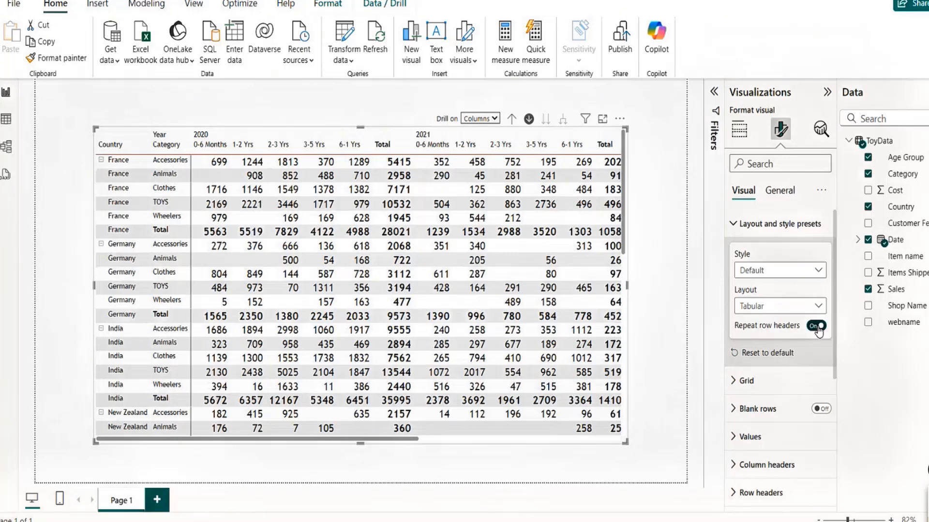
{"action": "left_click", "coordinate": [816, 328]}
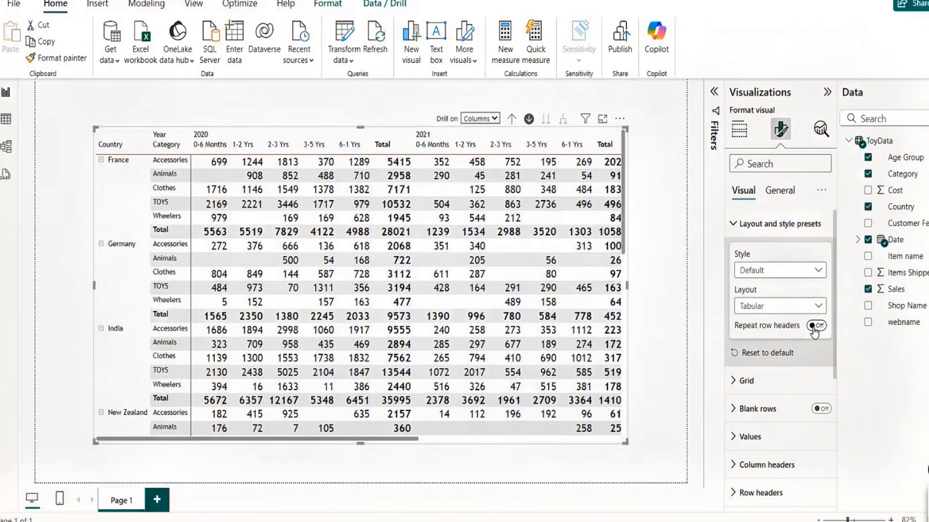
{"action": "left_click", "coordinate": [732, 225]}
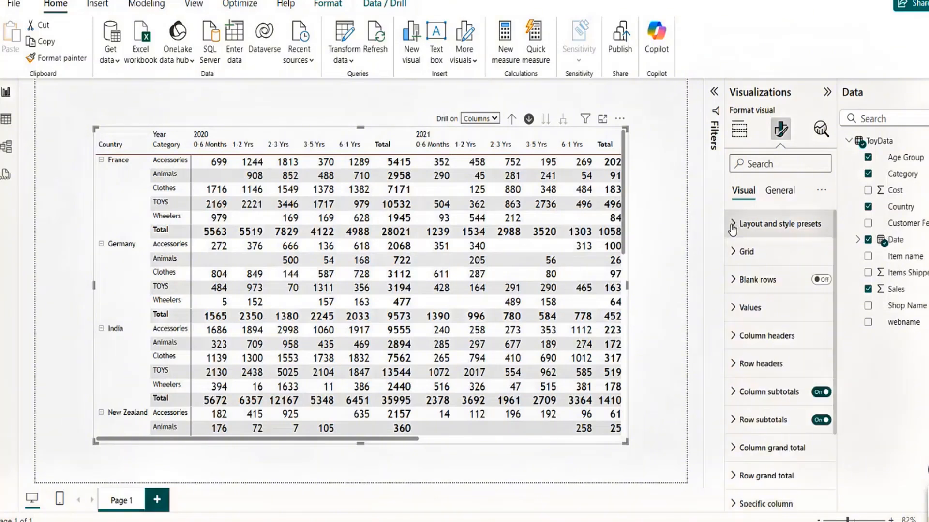
Try black horizontal gridlines with a width of 2 on the matrix, and turn them off again
{"action": "left_click", "coordinate": [733, 254]}
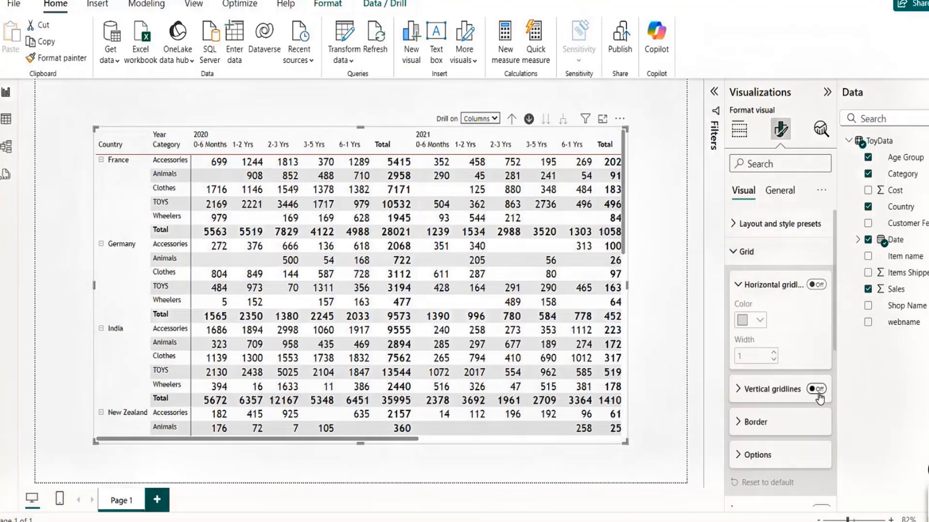
{"action": "left_click", "coordinate": [818, 285]}
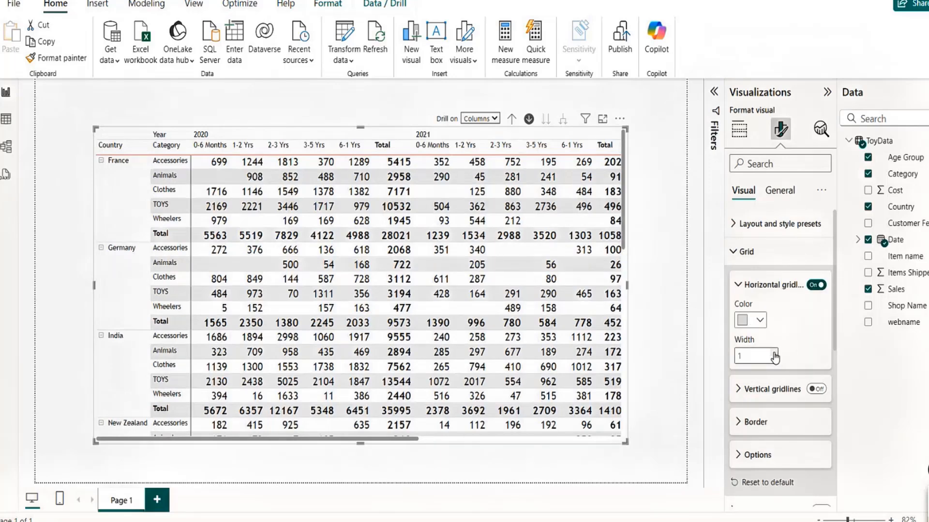
{"action": "left_click", "coordinate": [760, 322]}
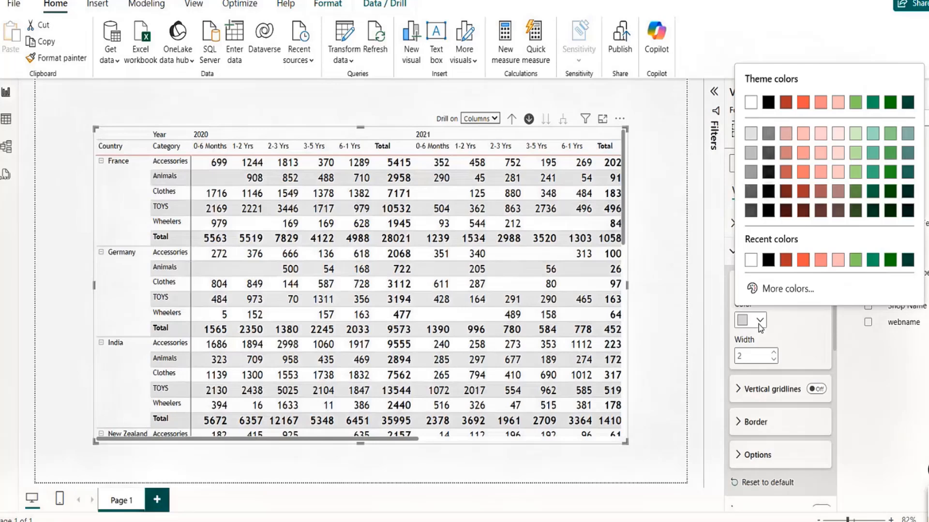
{"action": "left_click", "coordinate": [768, 261]}
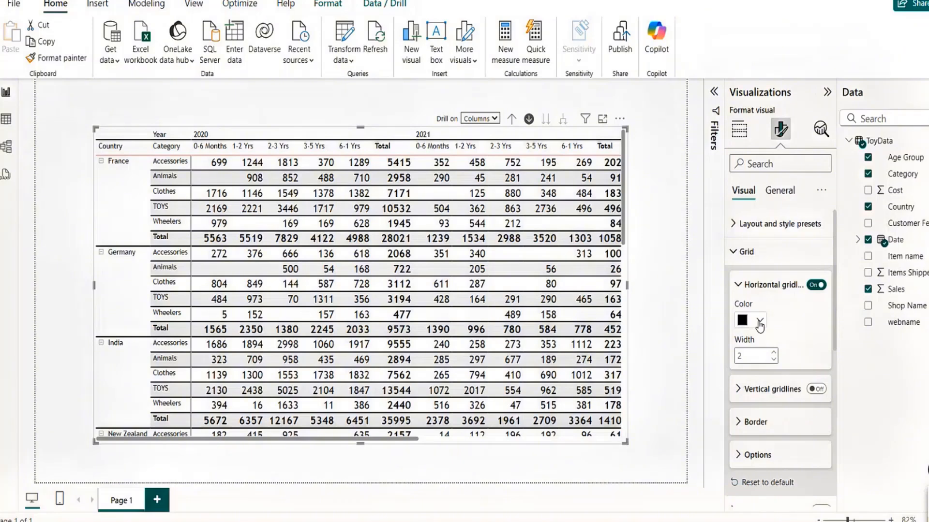
{"action": "left_click", "coordinate": [815, 286]}
Turn on the matrix's vertical gridlines and set their width to 2
{"action": "left_click", "coordinate": [817, 389]}
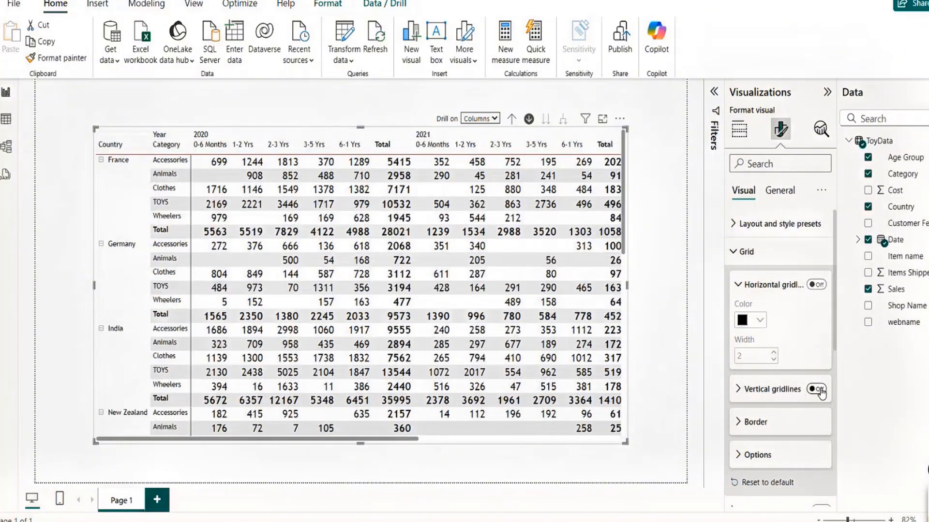
{"action": "left_click", "coordinate": [739, 392]}
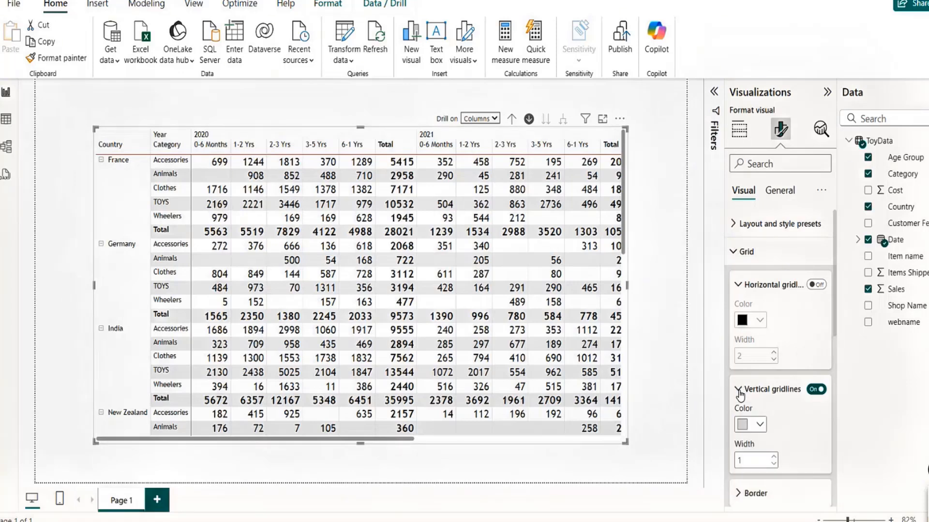
{"action": "left_click", "coordinate": [739, 392]}
{"action": "left_click", "coordinate": [739, 392]}
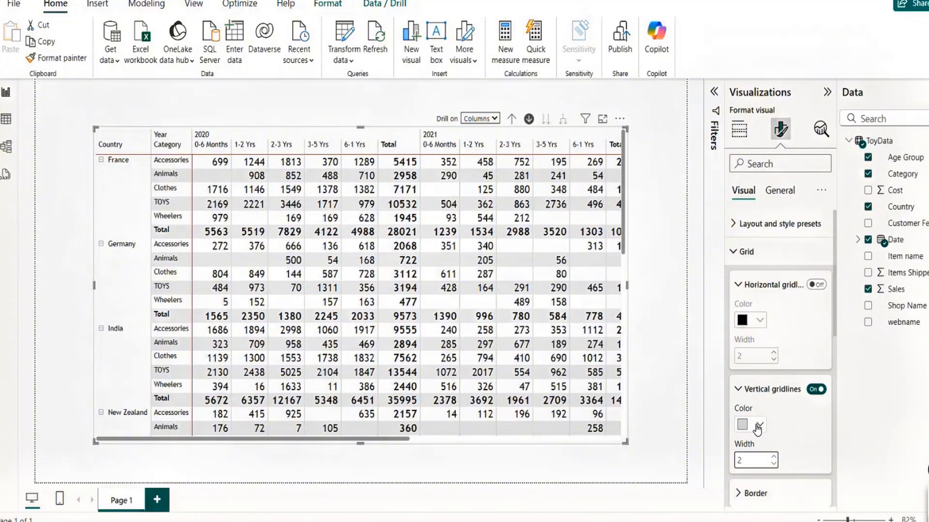
{"action": "left_click", "coordinate": [739, 390]}
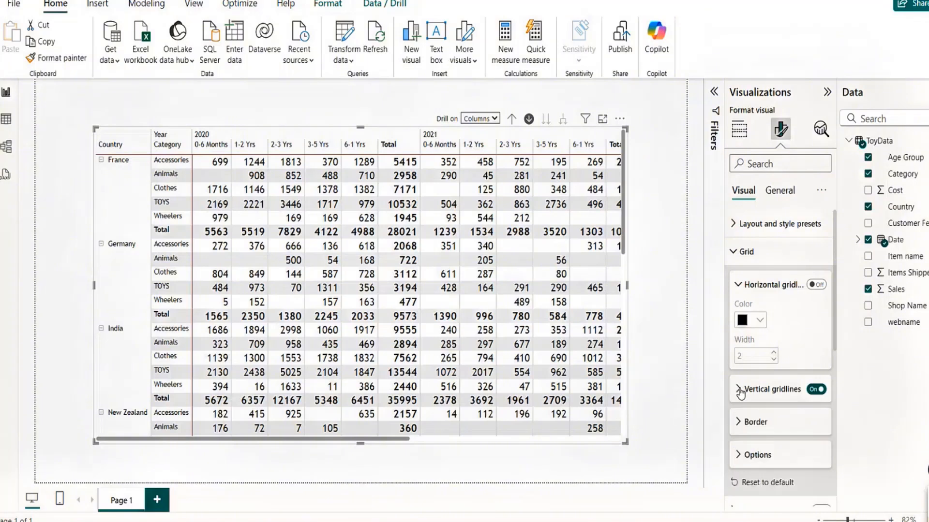
Add left and right grid borders to all sections of the matrix and check them across its last columns
{"action": "left_click", "coordinate": [738, 424]}
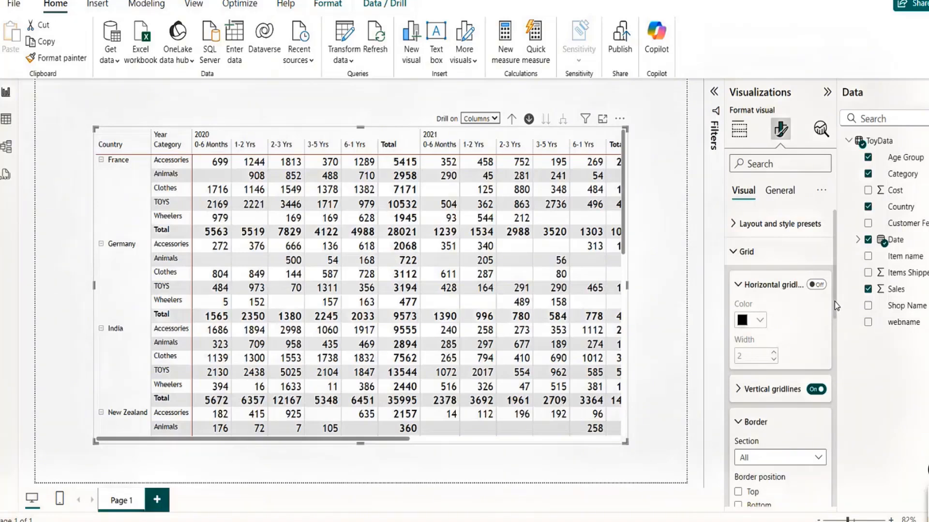
{"action": "left_click_drag", "start_coordinate": [835, 305], "coordinate": [839, 369]}
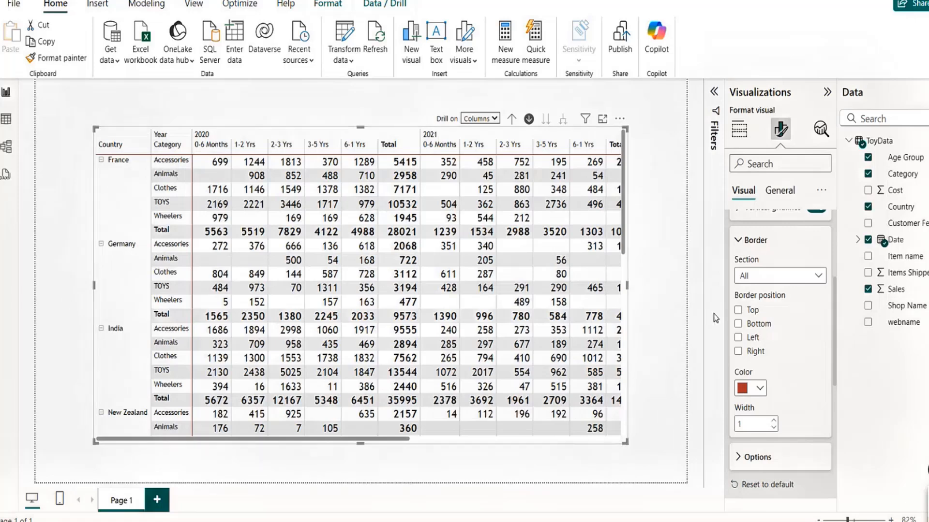
{"action": "left_click", "coordinate": [738, 338]}
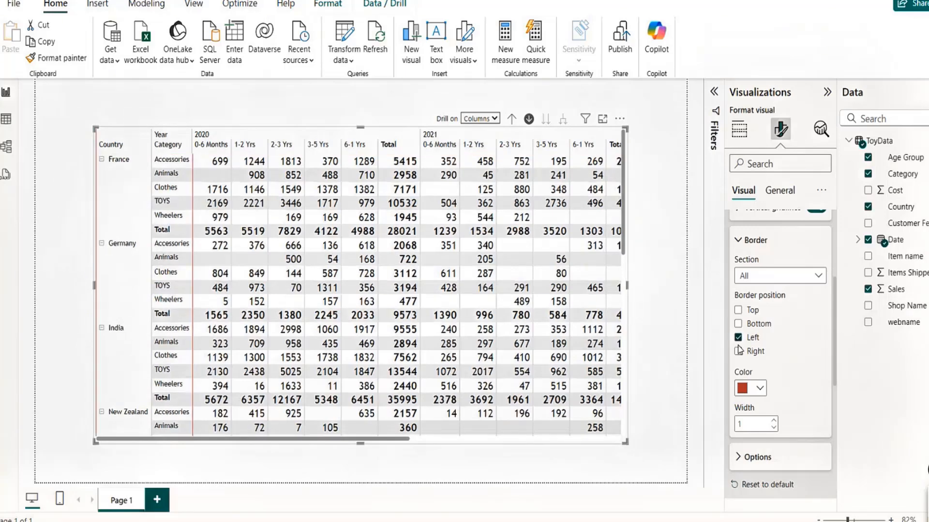
{"action": "left_click", "coordinate": [738, 352]}
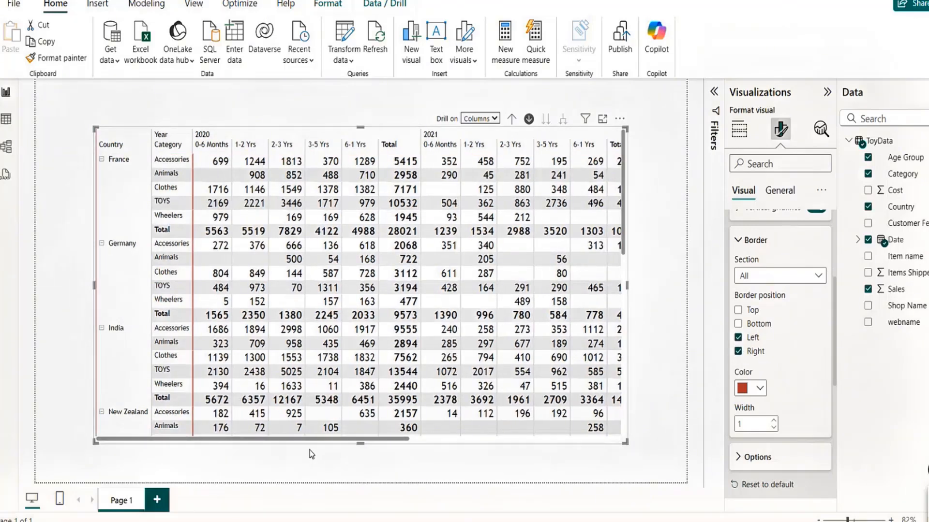
{"action": "left_click_drag", "start_coordinate": [355, 439], "coordinate": [569, 439]}
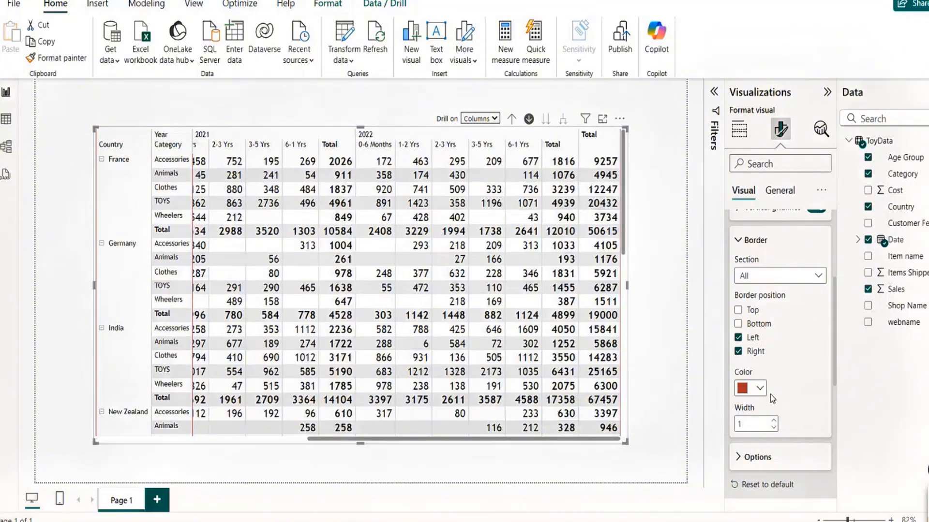
Set the matrix's grid border width to 5 and add a bottom border to all sections
{"action": "left_click", "coordinate": [774, 421]}
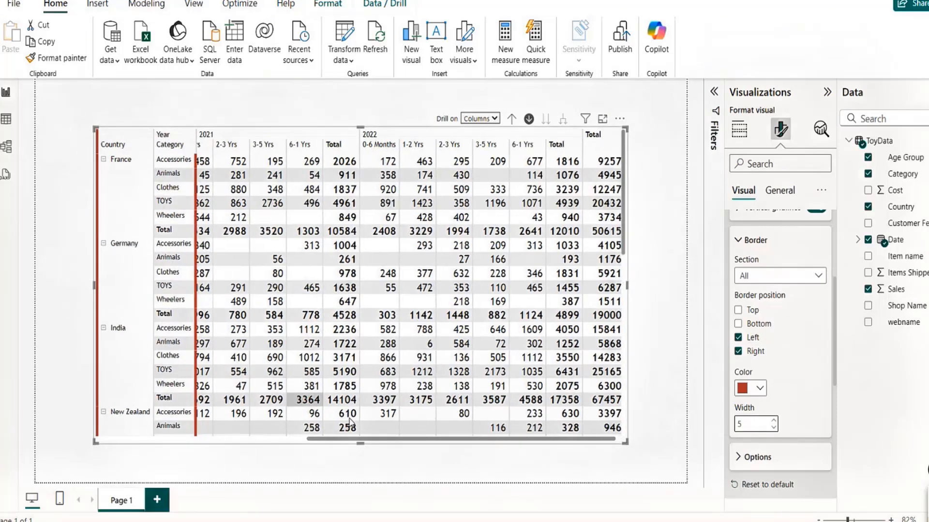
{"action": "left_click_drag", "start_coordinate": [433, 440], "coordinate": [570, 446]}
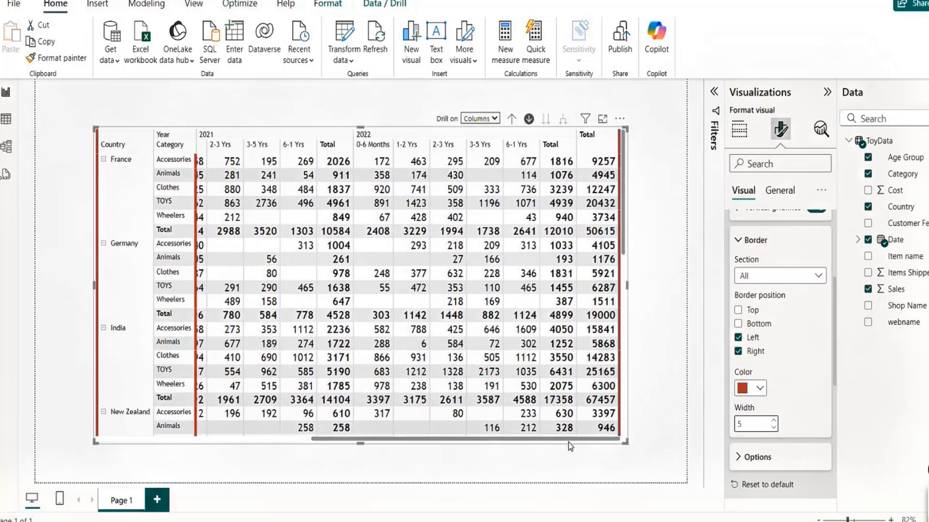
{"action": "left_click", "coordinate": [739, 324]}
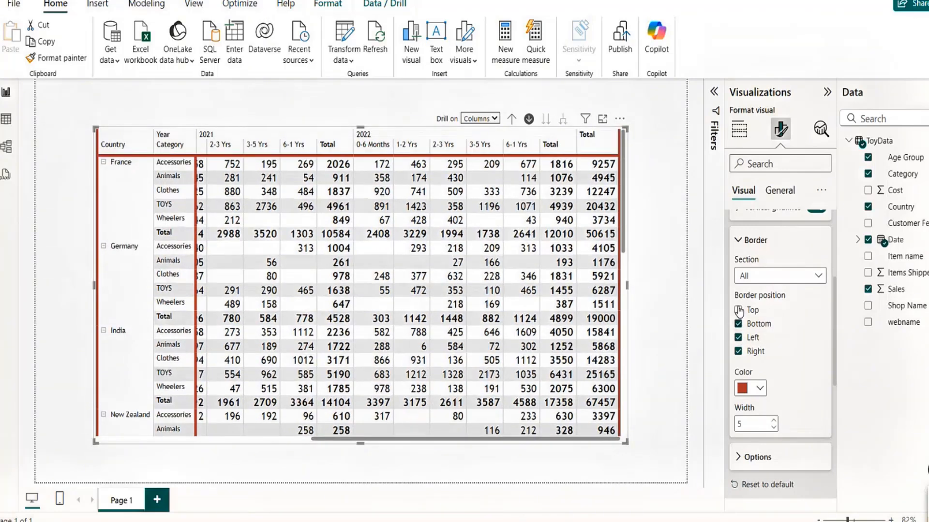
Apply top, bottom and left grid borders without a right border to all sections of the matrix, and set the border width to 2
{"action": "left_click", "coordinate": [739, 311]}
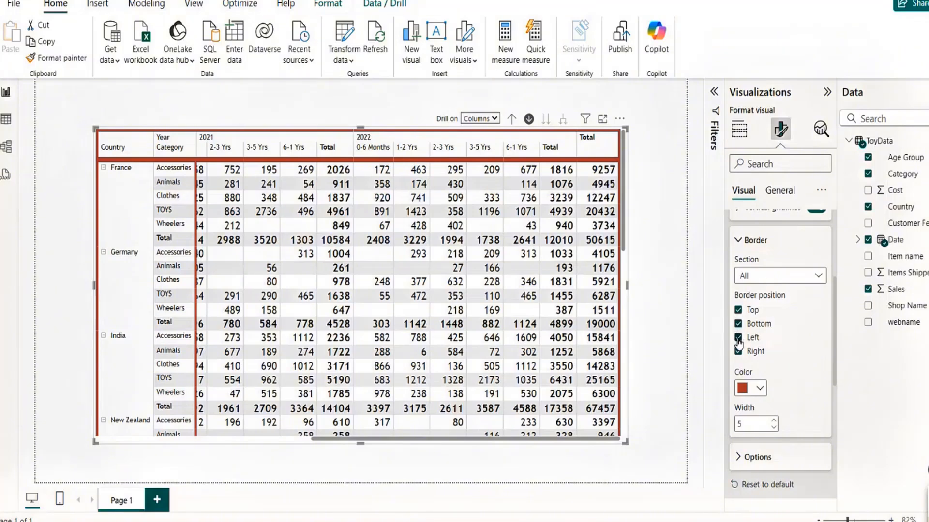
{"action": "left_click", "coordinate": [739, 353]}
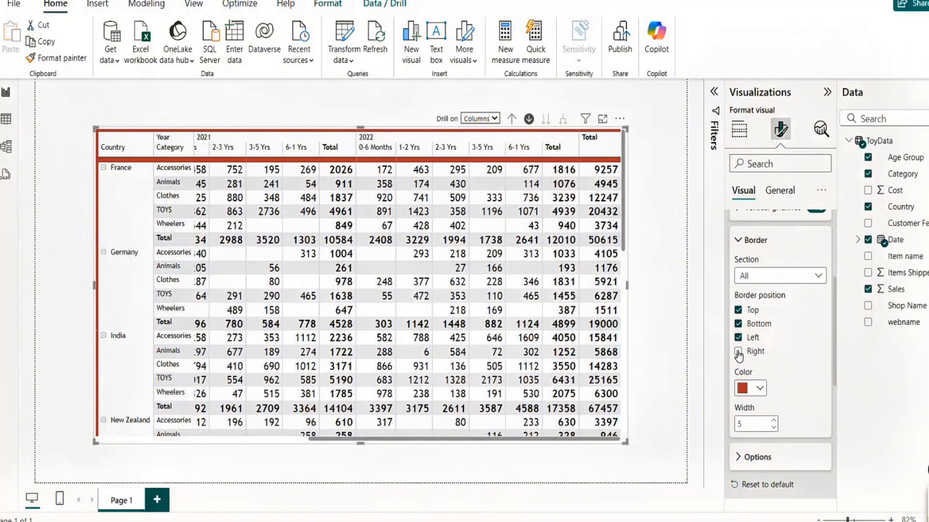
{"action": "left_click", "coordinate": [774, 428]}
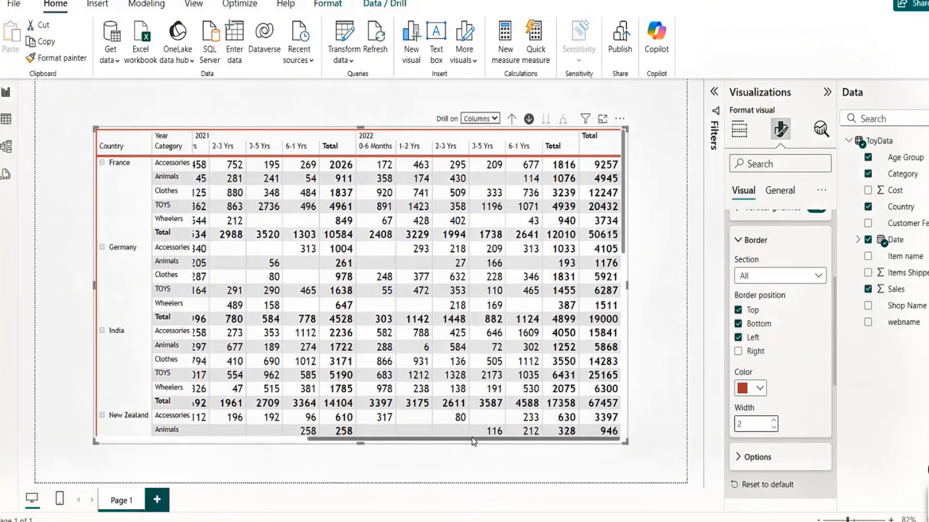
{"action": "left_click_drag", "start_coordinate": [471, 438], "coordinate": [170, 451]}
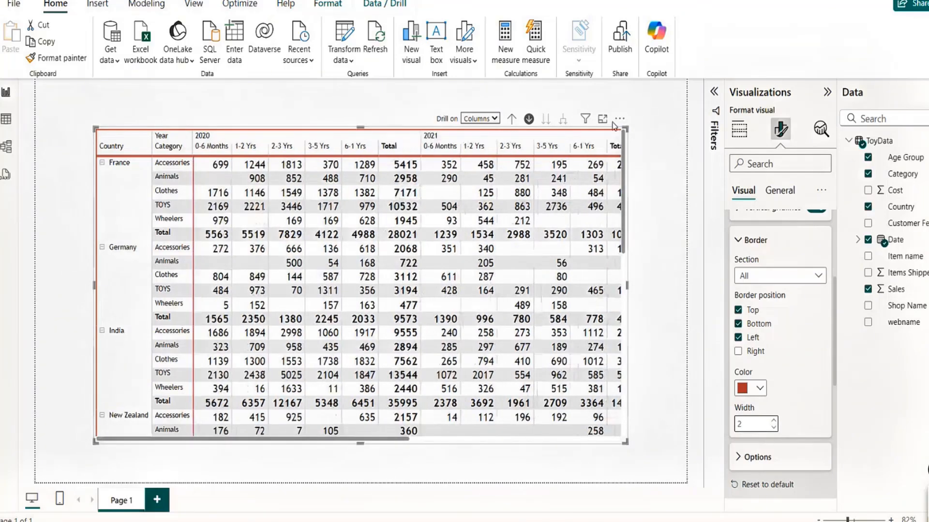
Move the matrix slightly toward the page's upper-left corner and change its grid border color to White, 30% darker
{"action": "left_click_drag", "start_coordinate": [575, 120], "coordinate": [535, 115]}
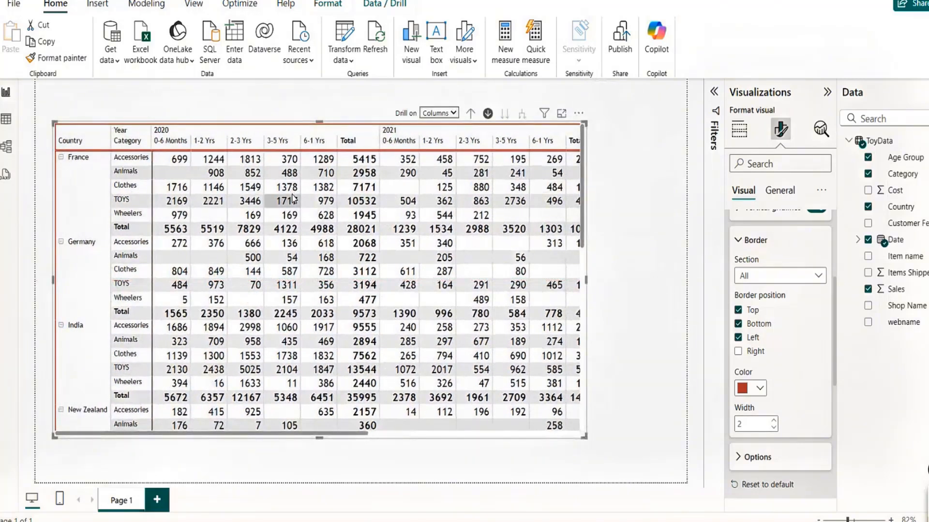
{"action": "left_click", "coordinate": [760, 390]}
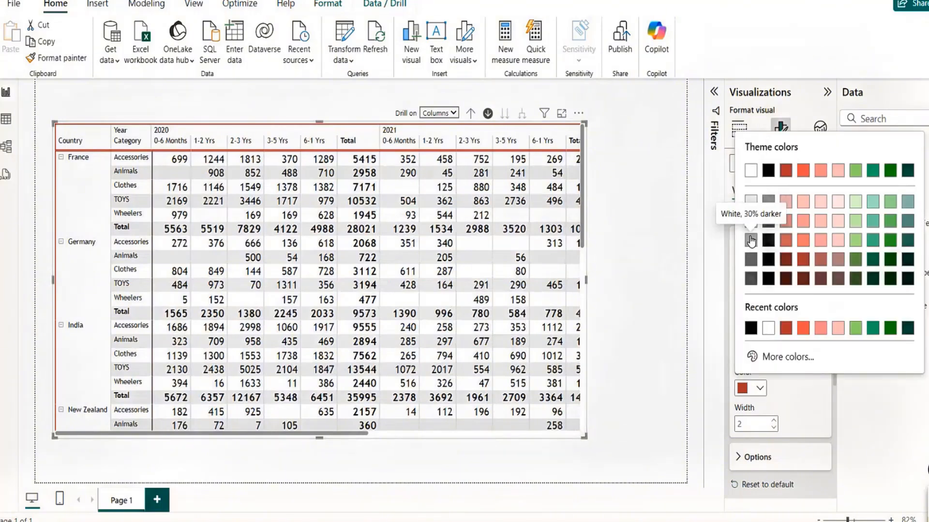
{"action": "left_click", "coordinate": [751, 240]}
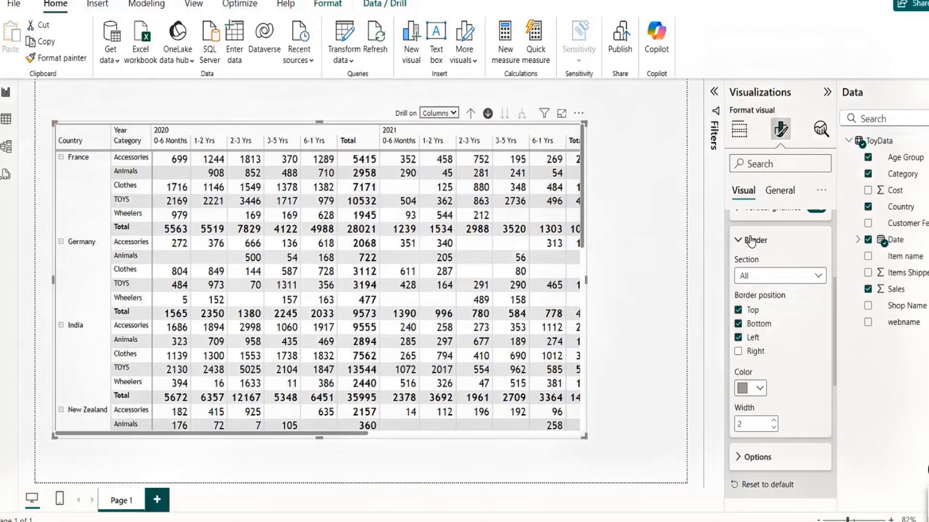
Limit the grid borders of all sections to bottom and left, and set the border width to 3
{"action": "left_click", "coordinate": [738, 338]}
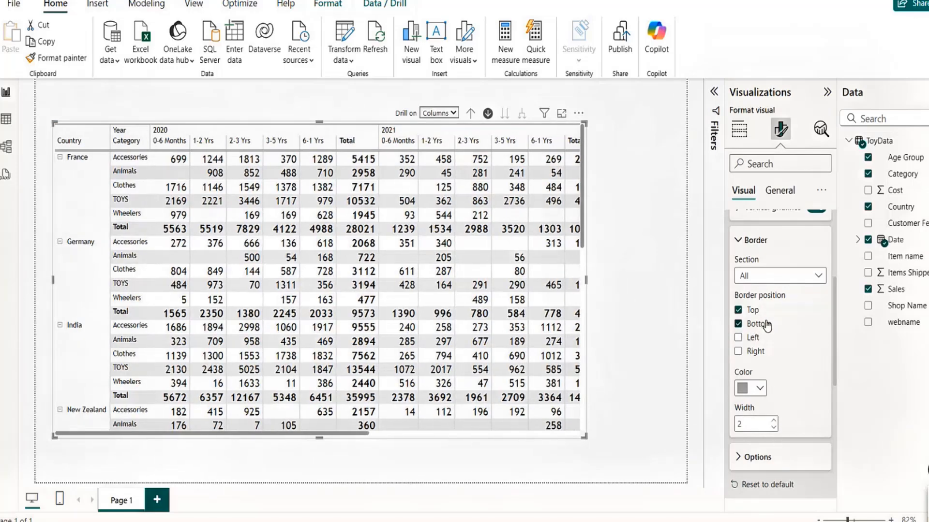
{"action": "left_click", "coordinate": [739, 338]}
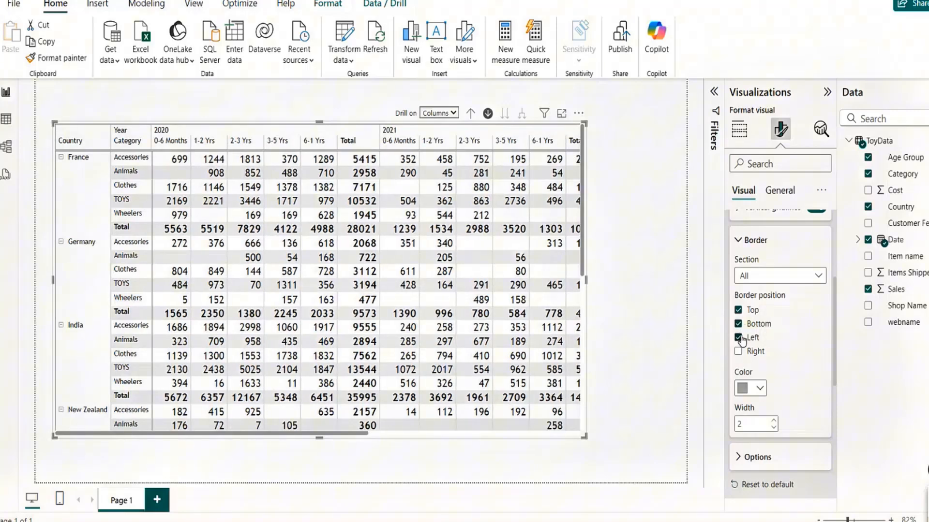
{"action": "left_click", "coordinate": [738, 310]}
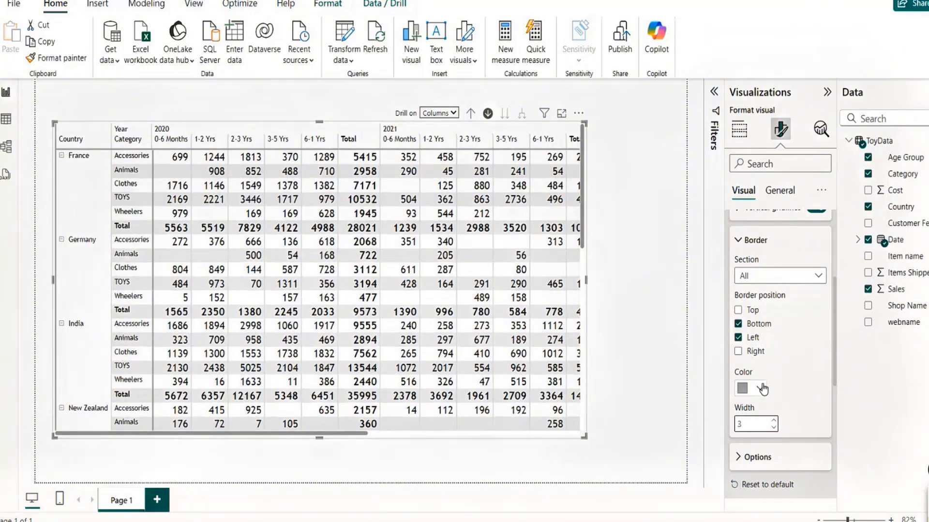
Set the matrix grid's row padding to 5 and its global font size to 11, trying sizes down to 8 first
{"action": "left_click_drag", "start_coordinate": [835, 370], "coordinate": [837, 425]}
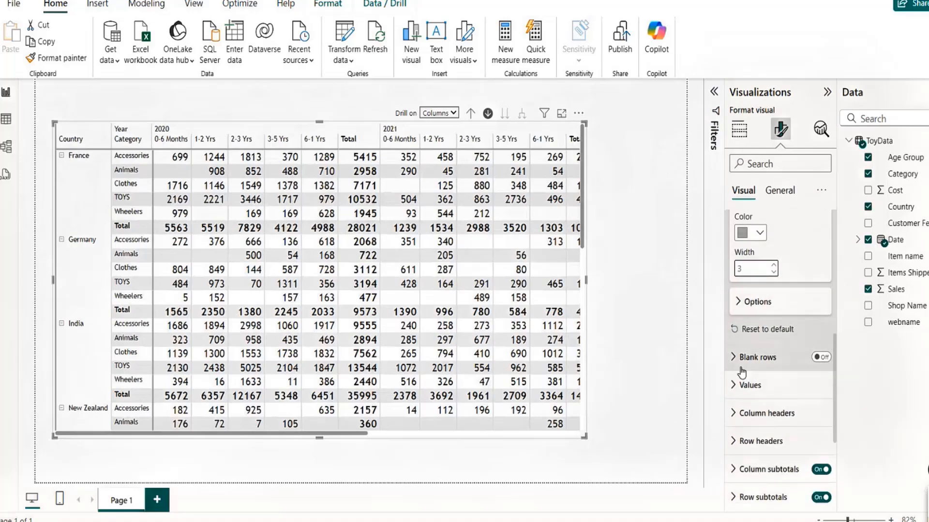
{"action": "left_click", "coordinate": [739, 304]}
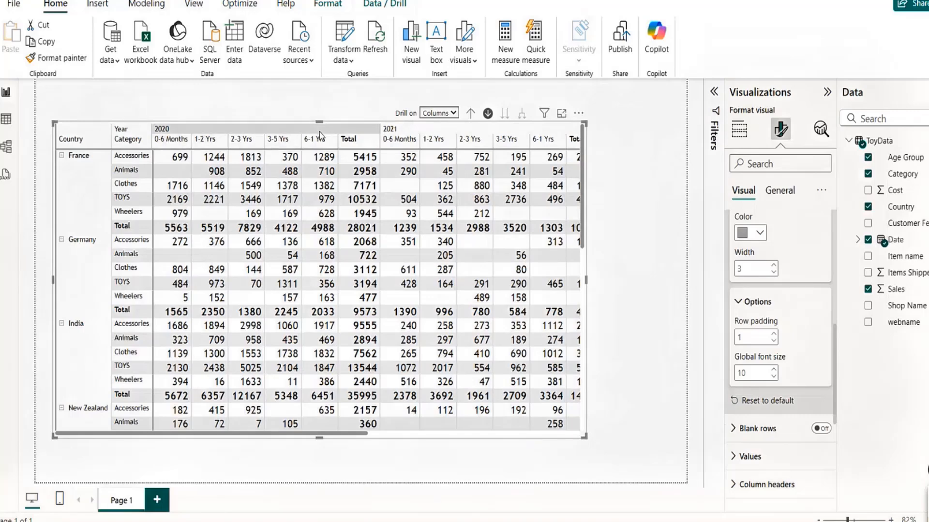
{"action": "left_click", "coordinate": [774, 371]}
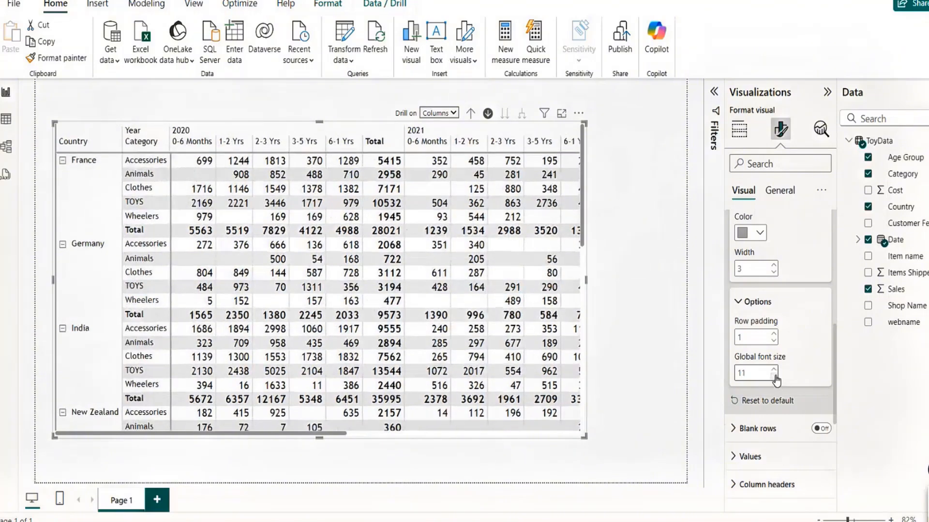
{"action": "left_click", "coordinate": [774, 378]}
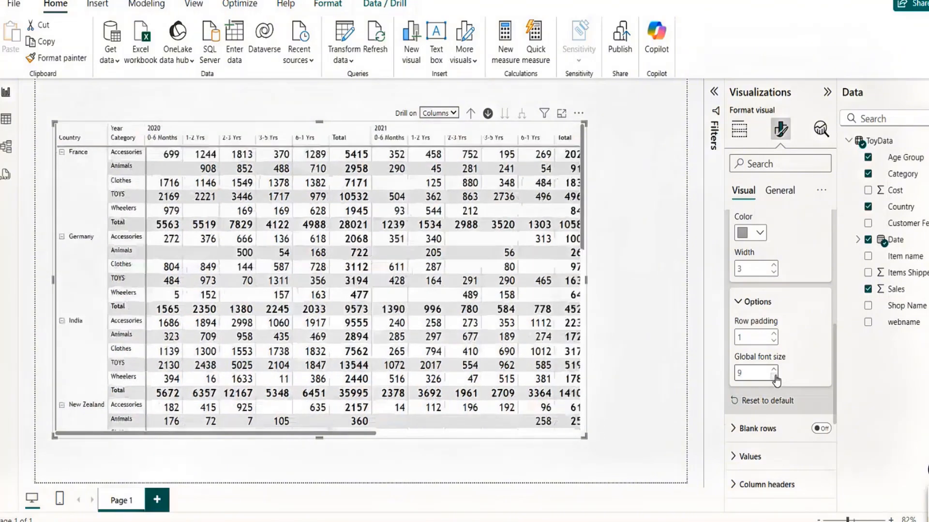
{"action": "left_click", "coordinate": [774, 378]}
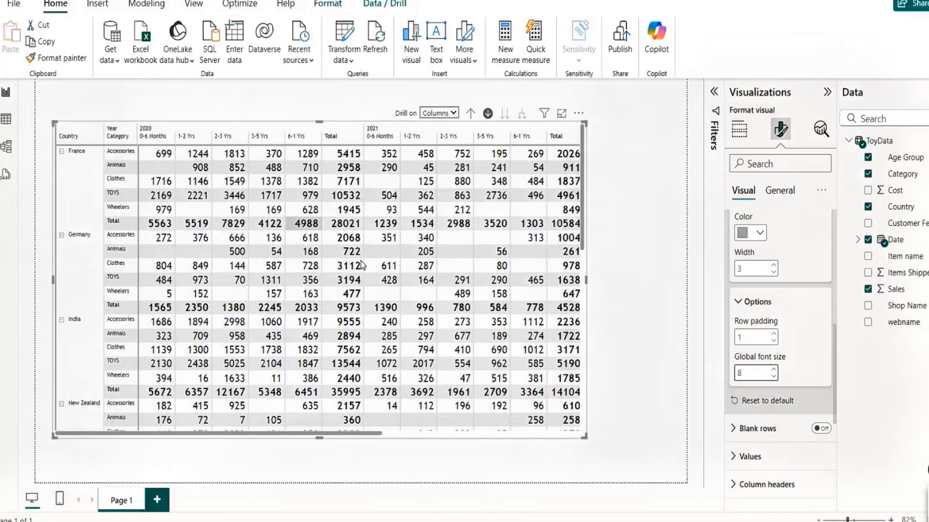
{"action": "left_click", "coordinate": [774, 335]}
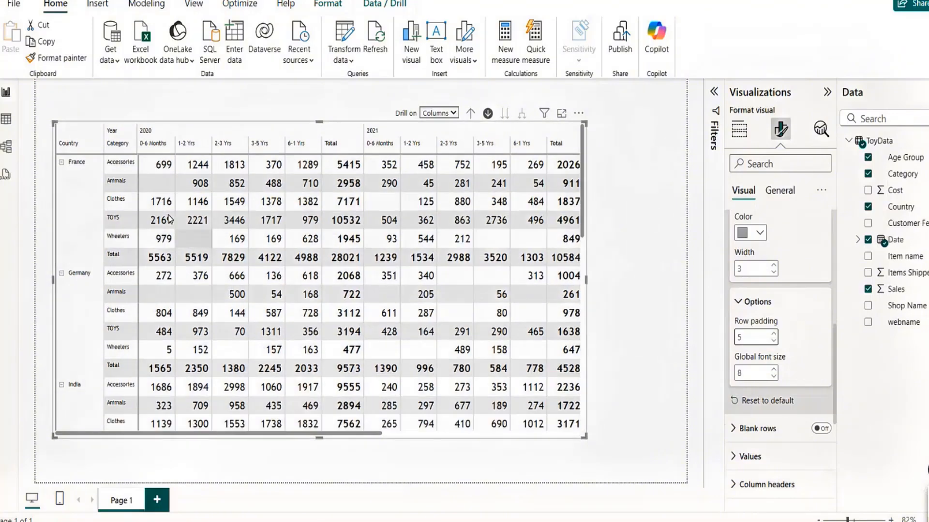
{"action": "left_click", "coordinate": [774, 370]}
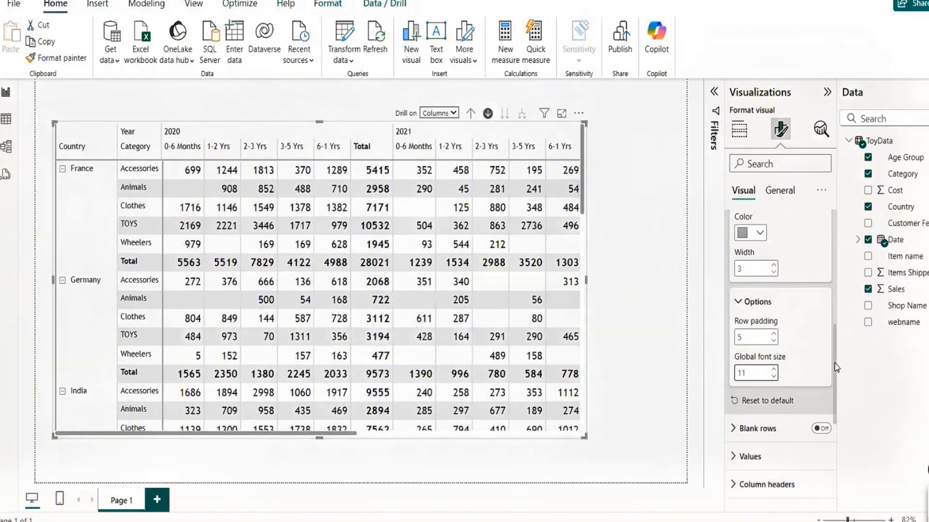
Turn on blank rows between the country groups of the matrix and check its field assignments
{"action": "left_click_drag", "start_coordinate": [837, 368], "coordinate": [836, 402]}
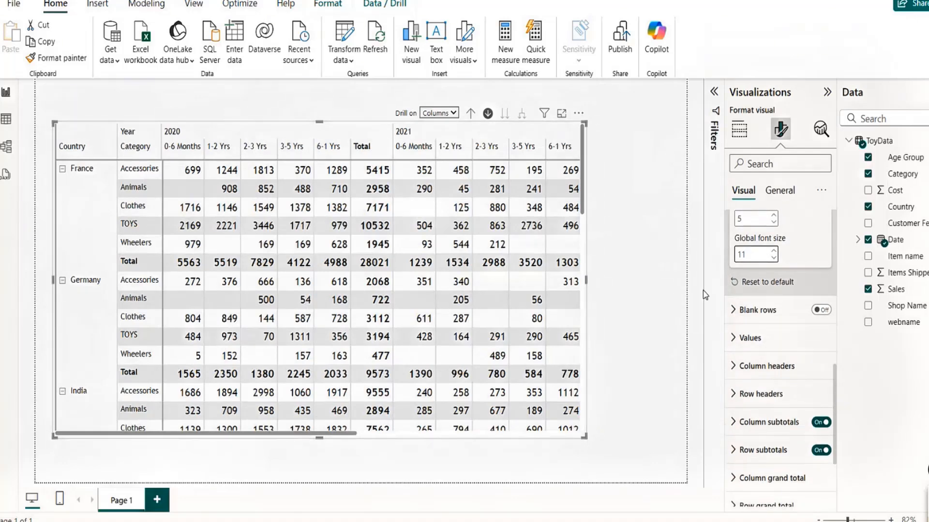
{"action": "left_click", "coordinate": [824, 310]}
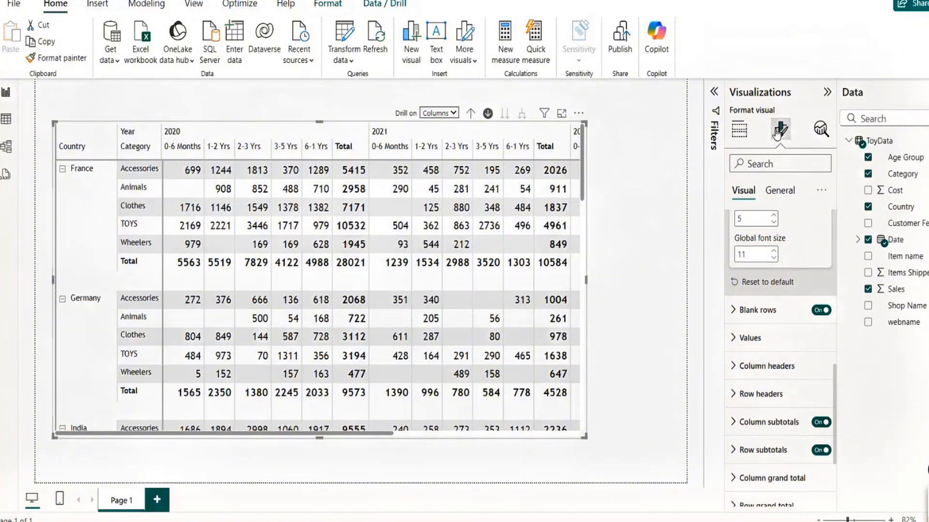
{"action": "left_click", "coordinate": [739, 129]}
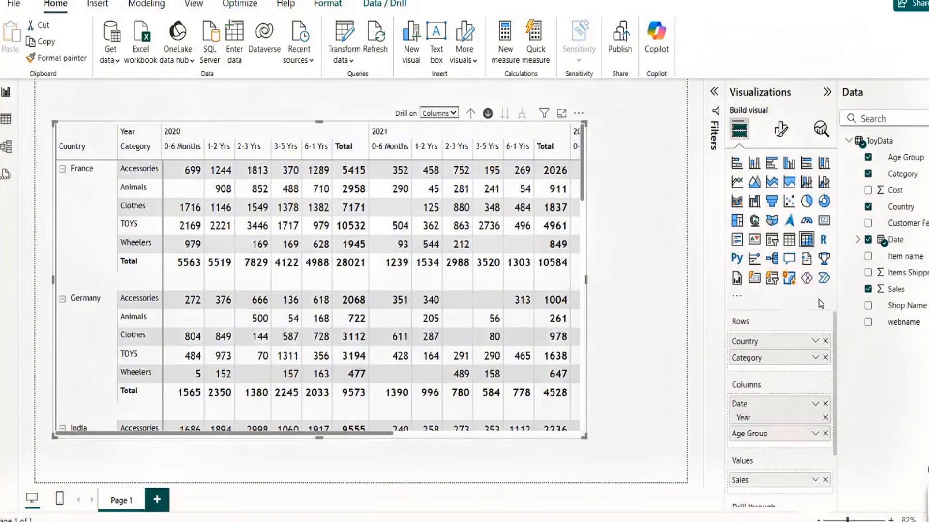
{"action": "left_click", "coordinate": [781, 129]}
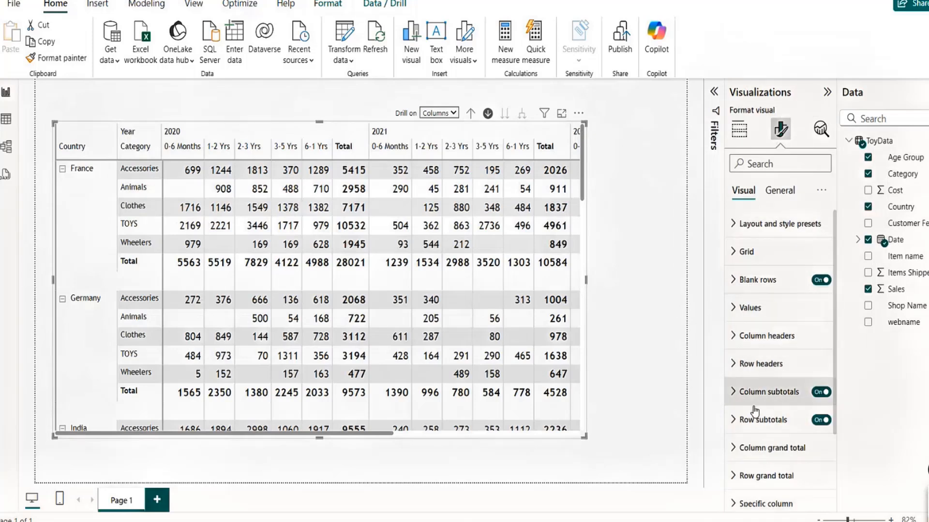
Turn off the matrix's vertical gridlines
{"action": "left_click", "coordinate": [734, 252]}
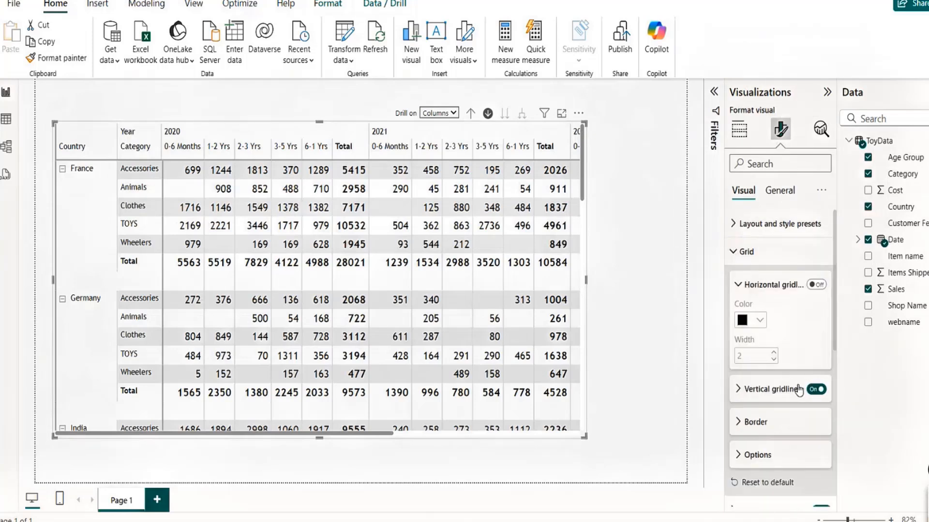
{"action": "left_click", "coordinate": [814, 390]}
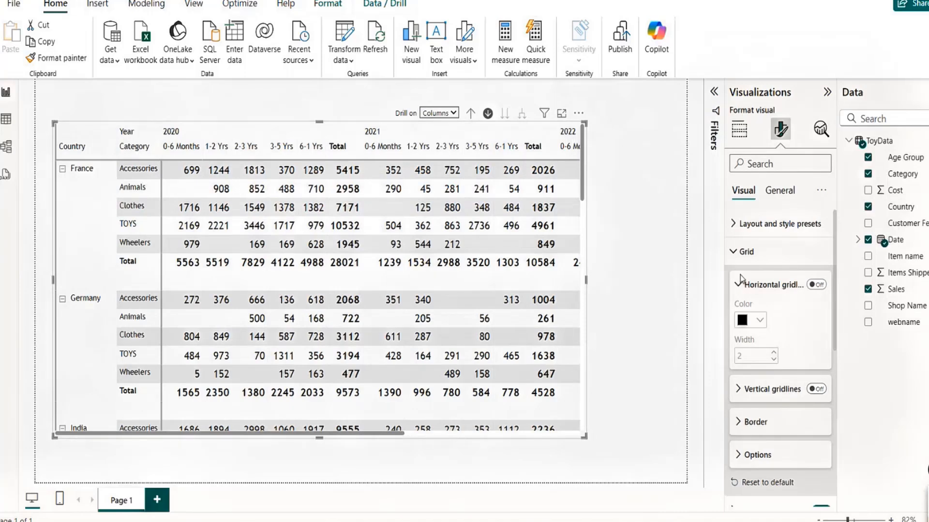
{"action": "left_click", "coordinate": [733, 254]}
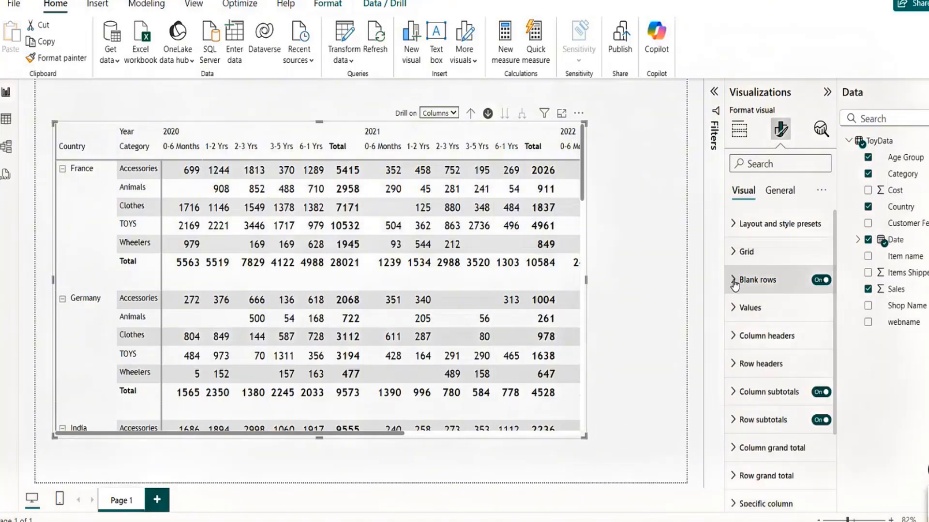
Set the color of the matrix's blank rows to black
{"action": "left_click", "coordinate": [734, 280]}
{"action": "left_click", "coordinate": [759, 348]}
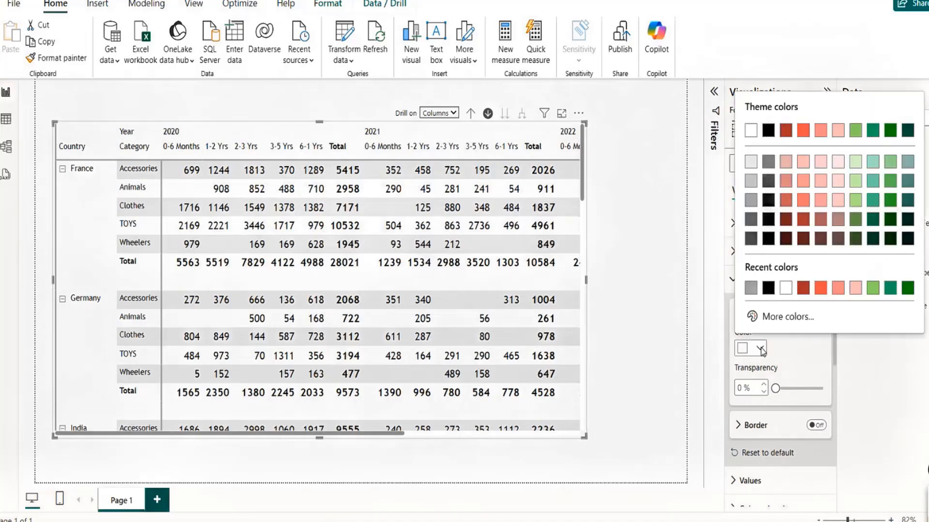
{"action": "left_click", "coordinate": [770, 290]}
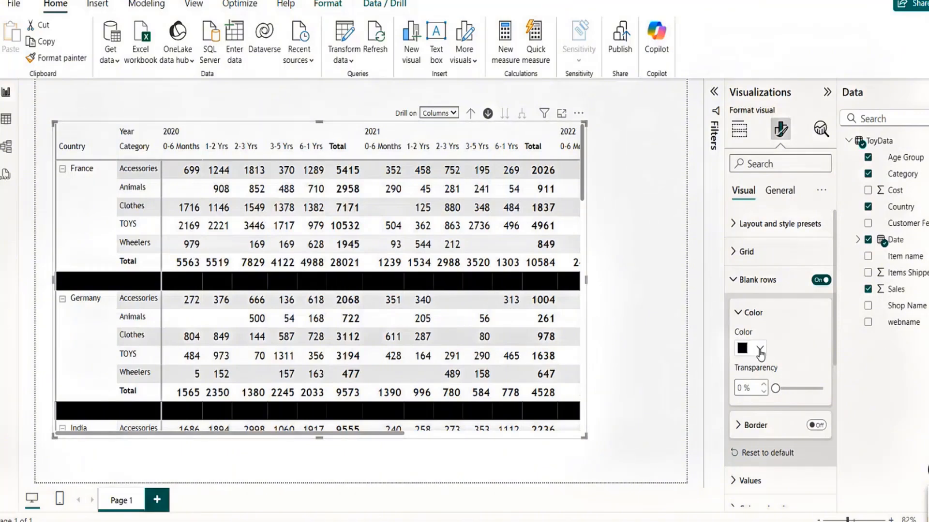
Try a border on the blank rows and turn it off again, leaving their transparency at 0 %
{"action": "left_click", "coordinate": [817, 427]}
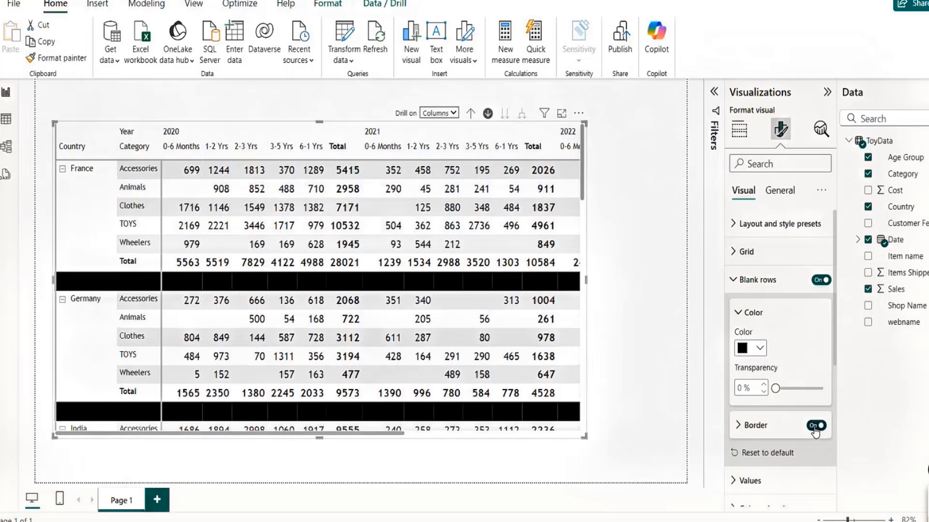
{"action": "left_click", "coordinate": [817, 426]}
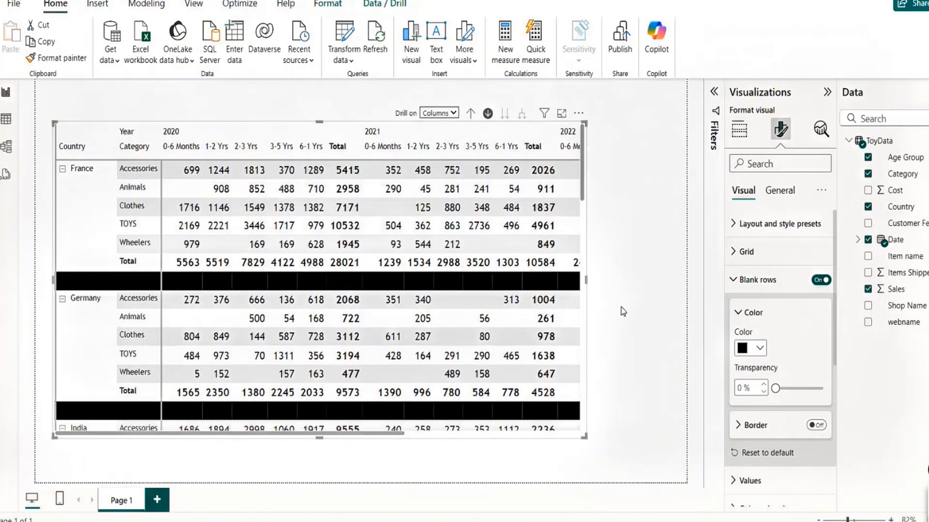
{"action": "mouse_move", "coordinate": [775, 390]}
{"action": "left_mouse_down"}
{"action": "mouse_move", "coordinate": [791, 390]}
{"action": "mouse_move", "coordinate": [775, 390]}
{"action": "left_mouse_up"}
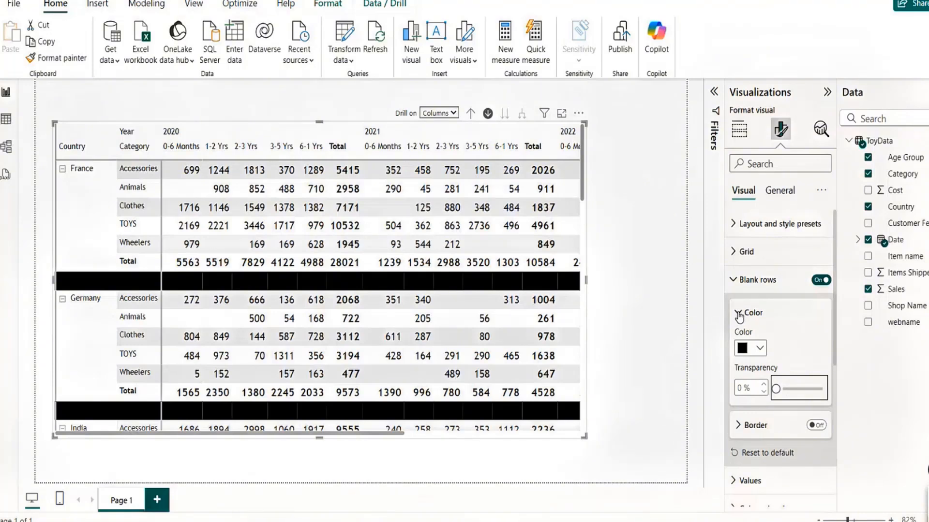
Try gray as the color of the blank rows and change it back to black
{"action": "left_click", "coordinate": [762, 353]}
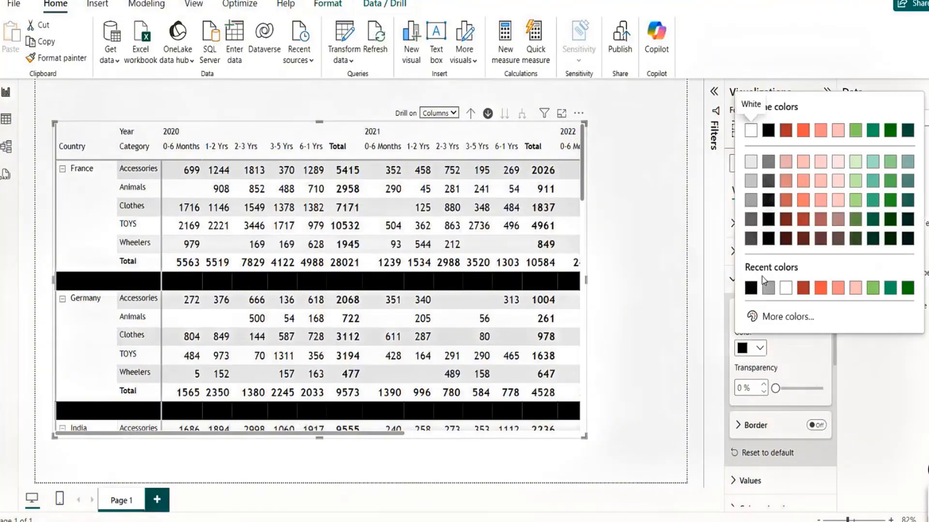
{"action": "left_click", "coordinate": [770, 290]}
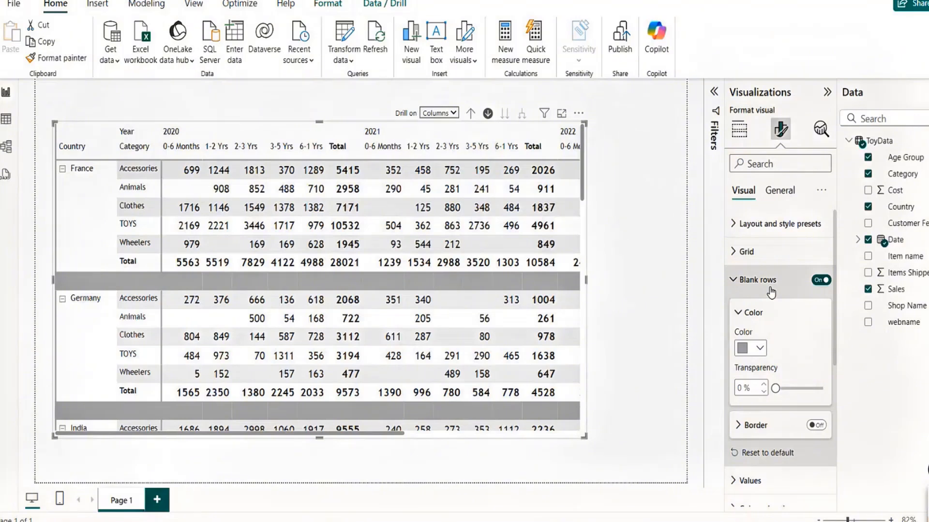
{"action": "left_click", "coordinate": [760, 349]}
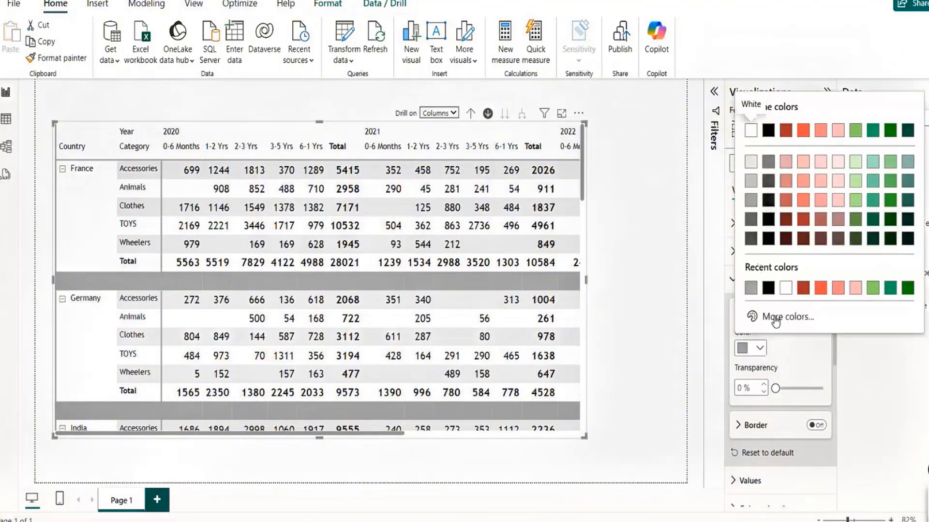
{"action": "left_click", "coordinate": [768, 289]}
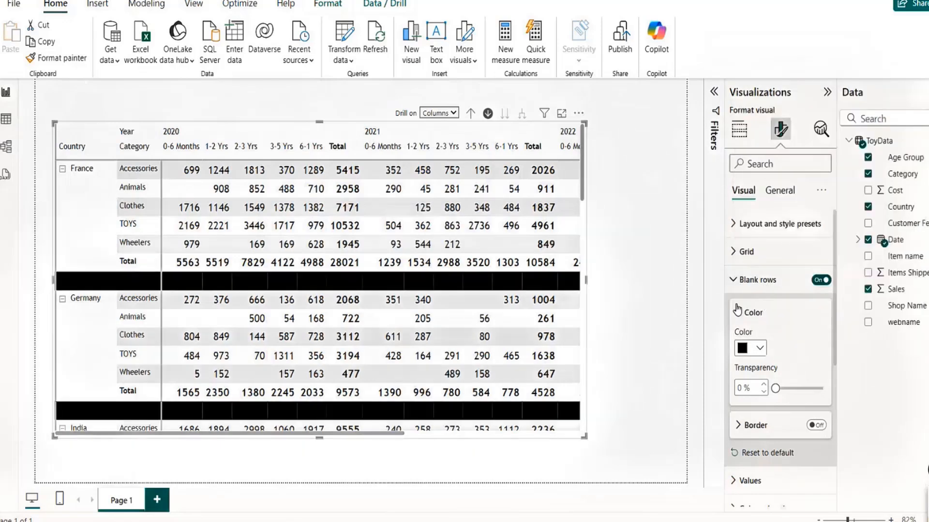
Make the matrix values bold and set their font size to 10
{"action": "left_click", "coordinate": [740, 314]}
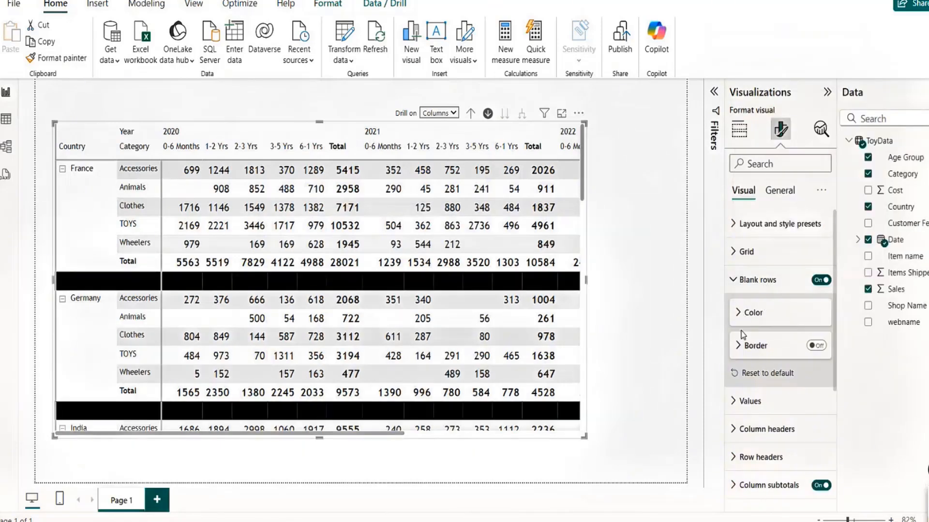
{"action": "left_click", "coordinate": [734, 402]}
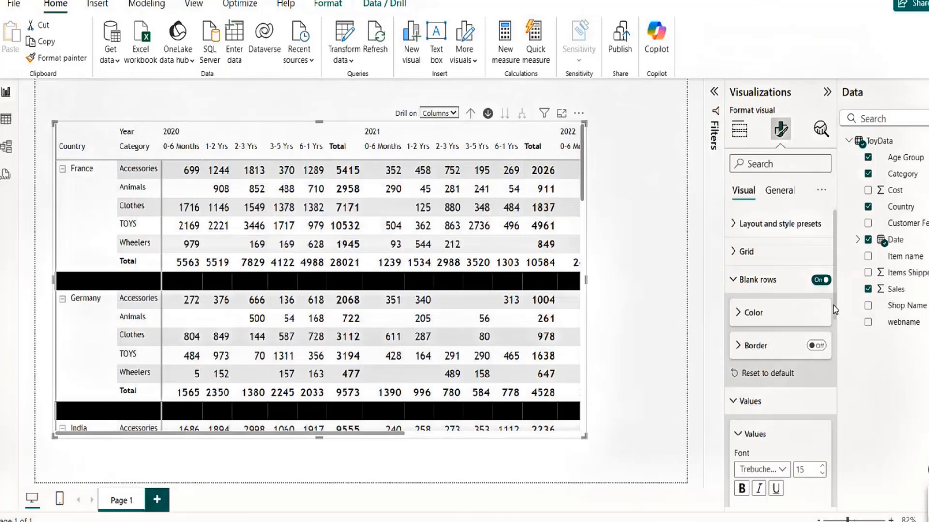
{"action": "left_click_drag", "start_coordinate": [833, 306], "coordinate": [838, 376]}
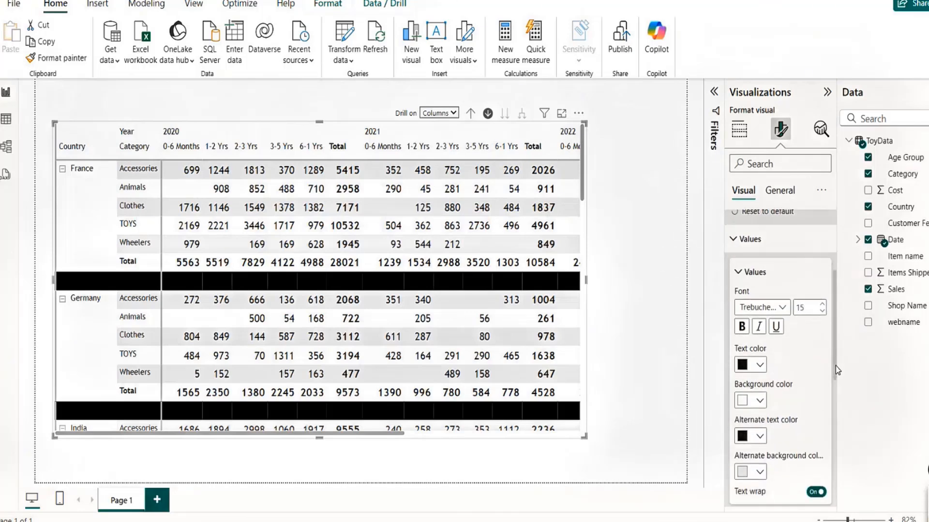
{"action": "left_click", "coordinate": [742, 327]}
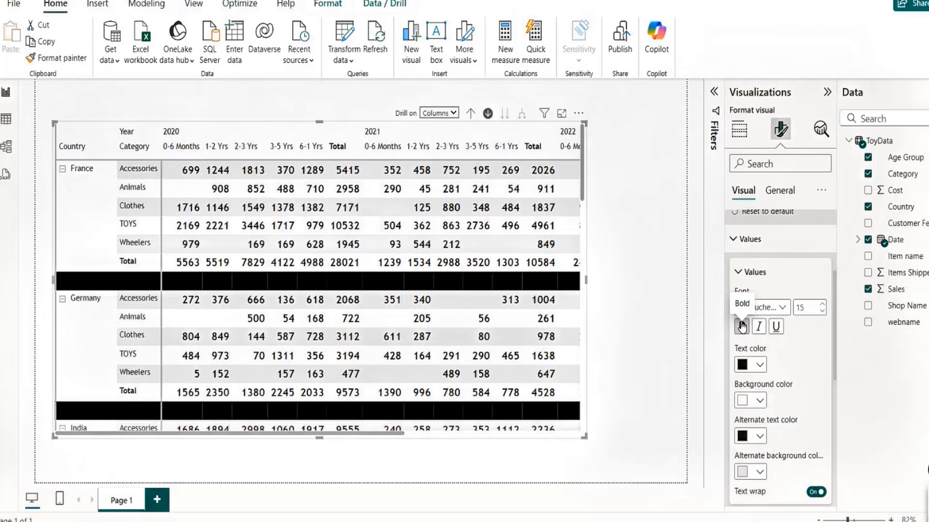
{"action": "left_click", "coordinate": [822, 305]}
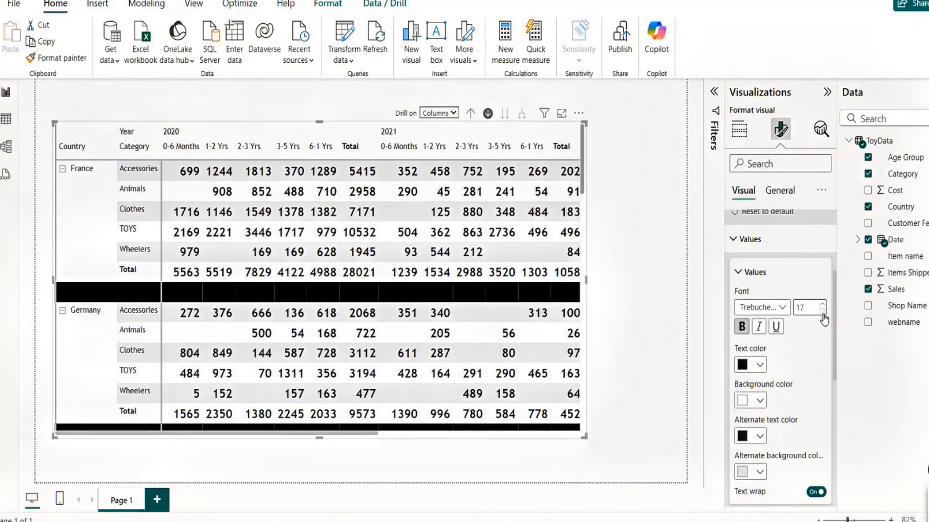
{"action": "left_click", "coordinate": [822, 312]}
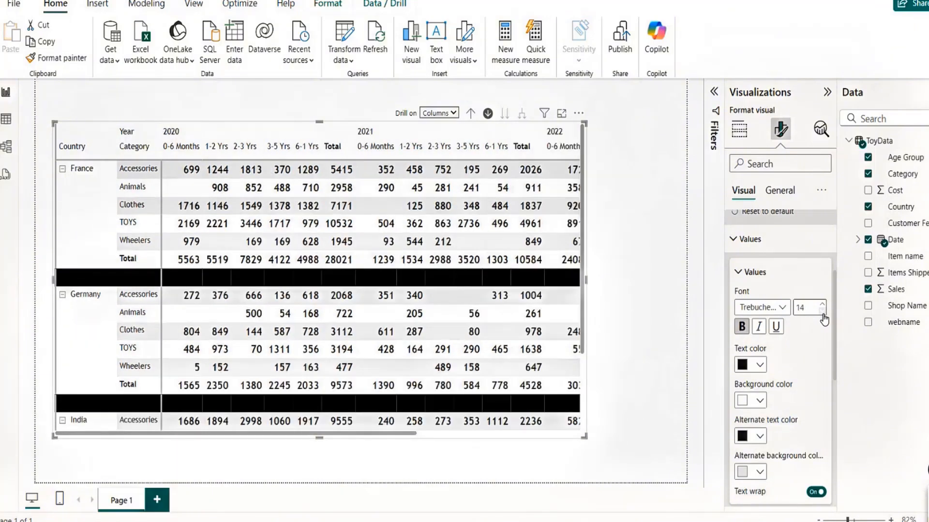
{"action": "left_click", "coordinate": [823, 312]}
{"action": "left_click", "coordinate": [823, 313]}
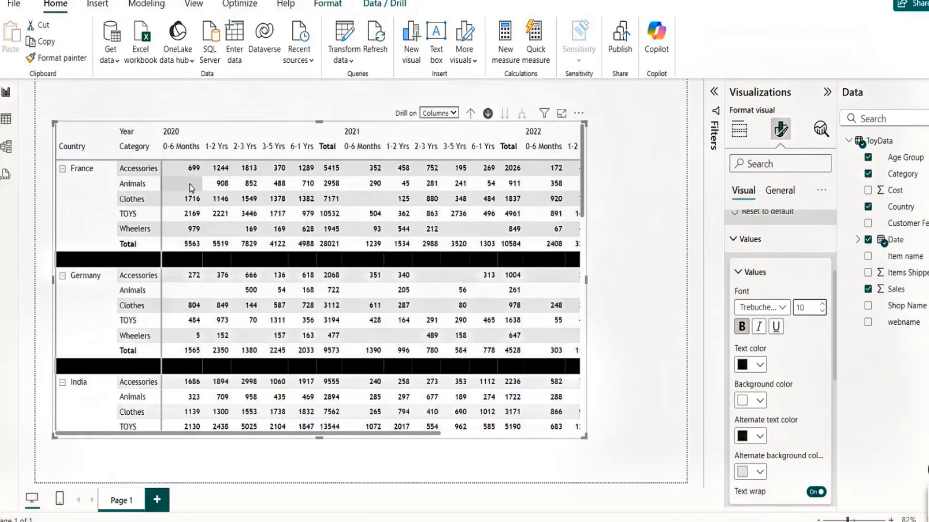
Turn on the option that switches the matrix values to rows
{"action": "left_click", "coordinate": [761, 401]}
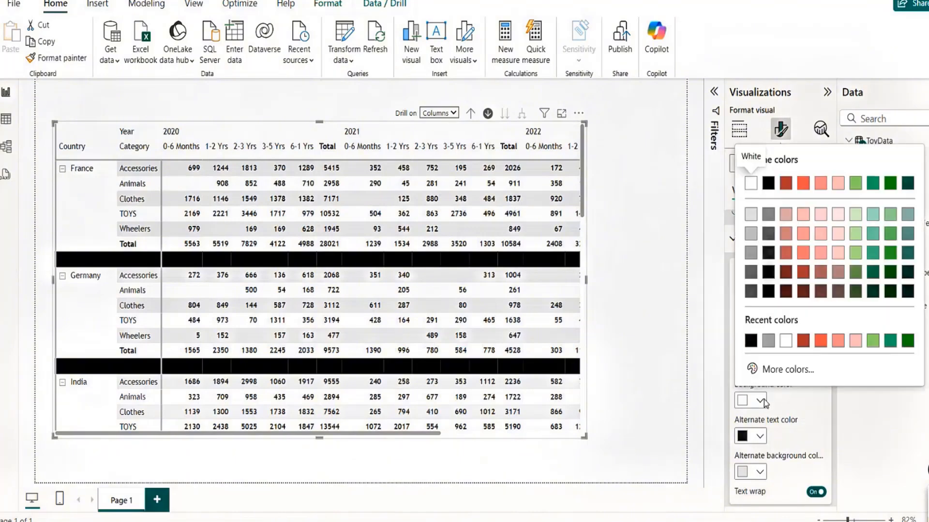
{"action": "left_click", "coordinate": [814, 400]}
{"action": "scroll", "coordinate": [836, 347], "scroll_direction": "down", "scroll_amount": 4}
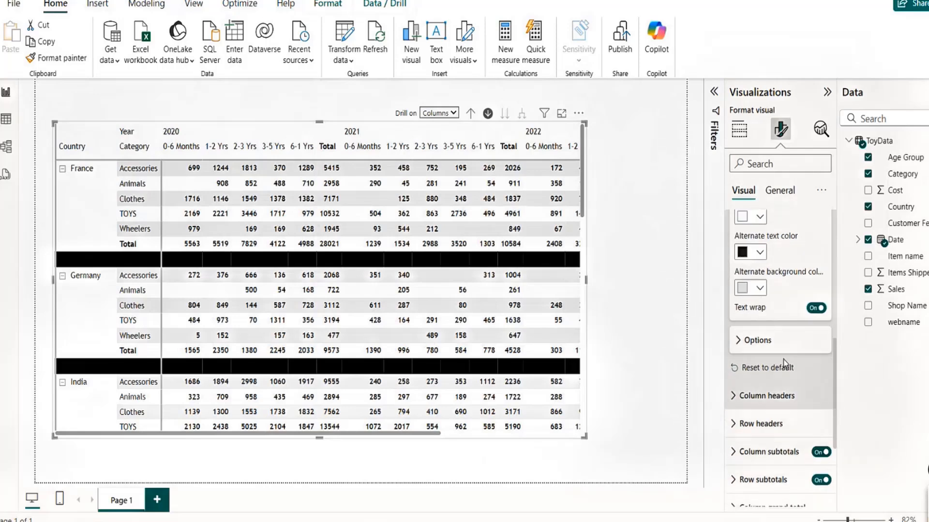
{"action": "left_click", "coordinate": [739, 343]}
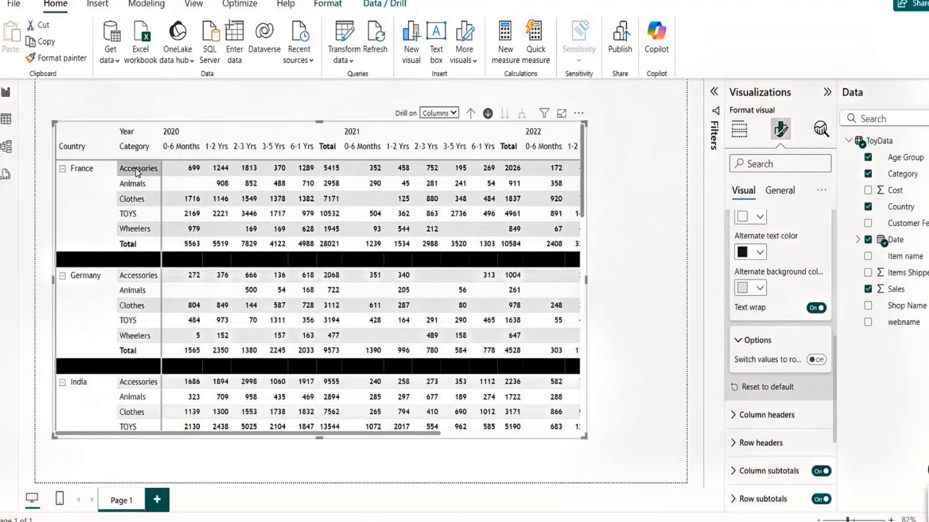
{"action": "left_click", "coordinate": [817, 360]}
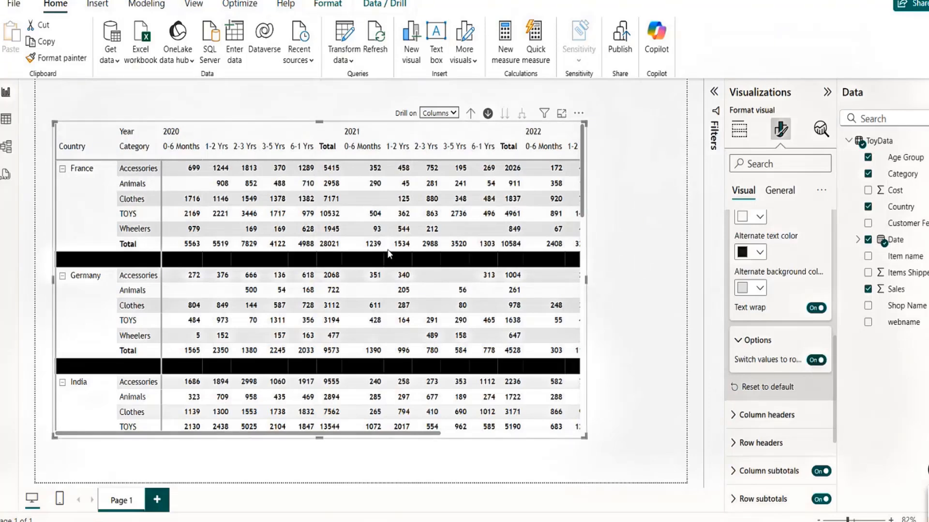
{"action": "left_click", "coordinate": [820, 362]}
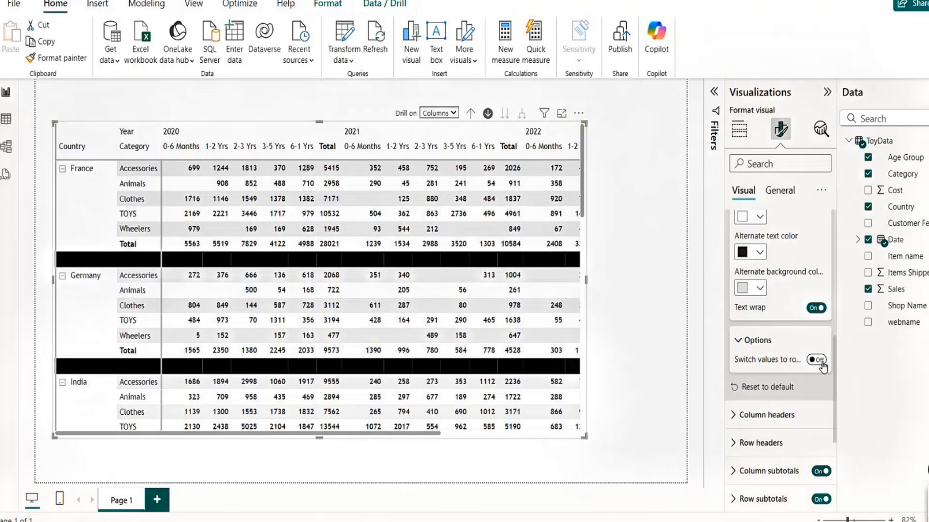
{"action": "left_click", "coordinate": [819, 362]}
Add the Cost field to the matrix values below Sales
{"action": "left_click", "coordinate": [738, 136]}
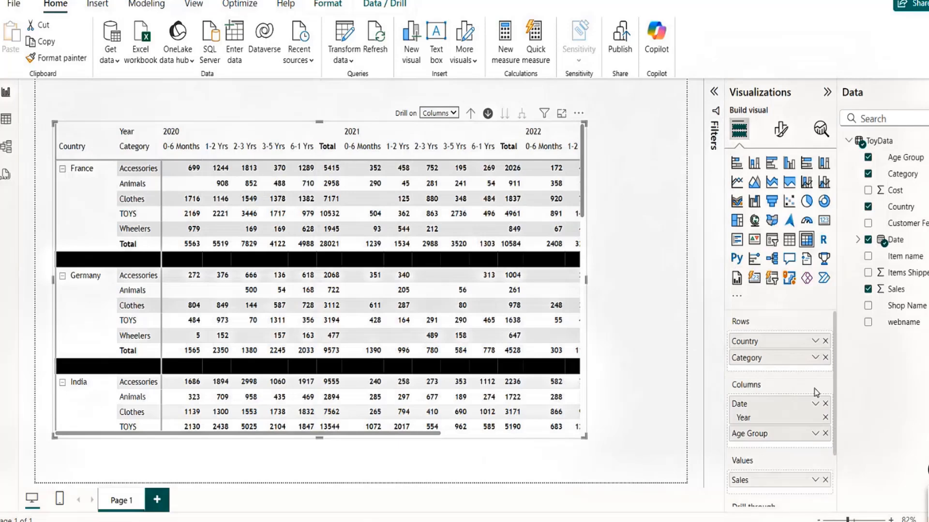
{"action": "left_click_drag", "start_coordinate": [834, 384], "coordinate": [833, 432]}
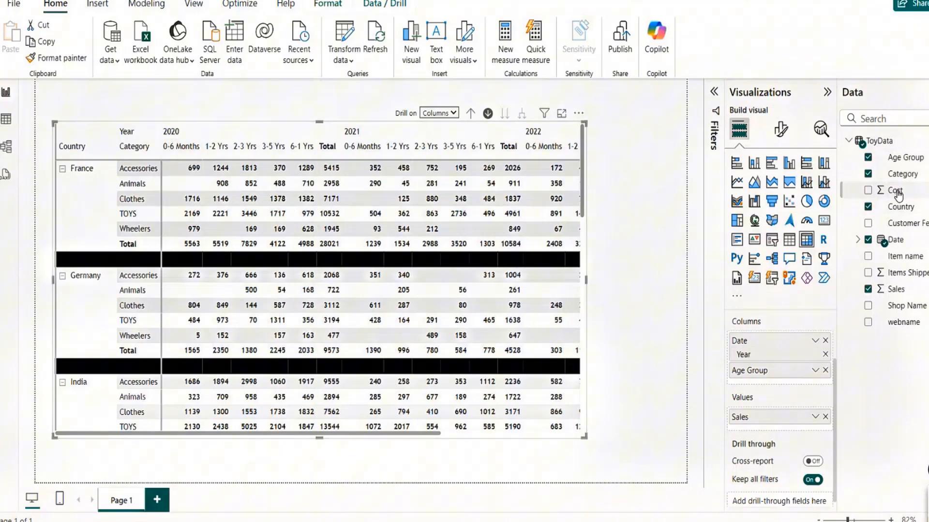
{"action": "left_click_drag", "start_coordinate": [898, 194], "coordinate": [766, 432]}
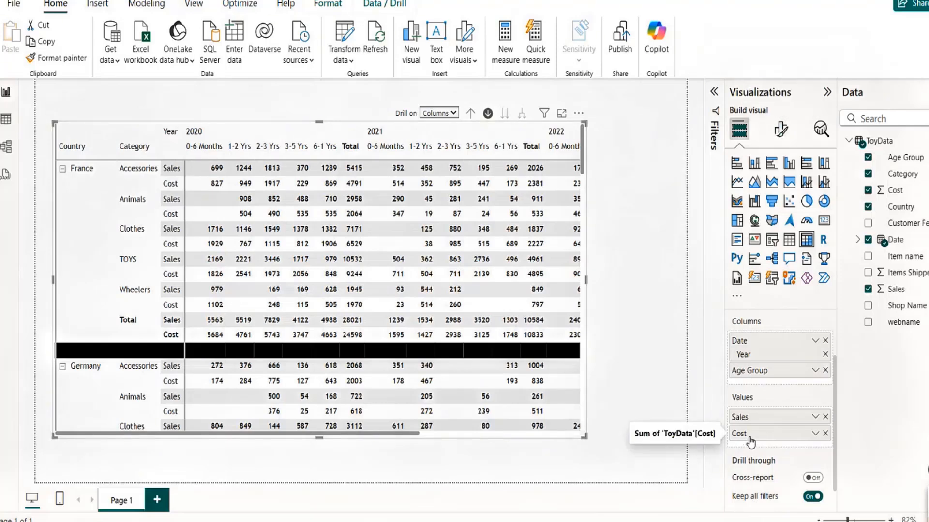
Turn off switching values to rows to compare the Sales and Cost layouts, and turn it back on
{"action": "left_click", "coordinate": [781, 130]}
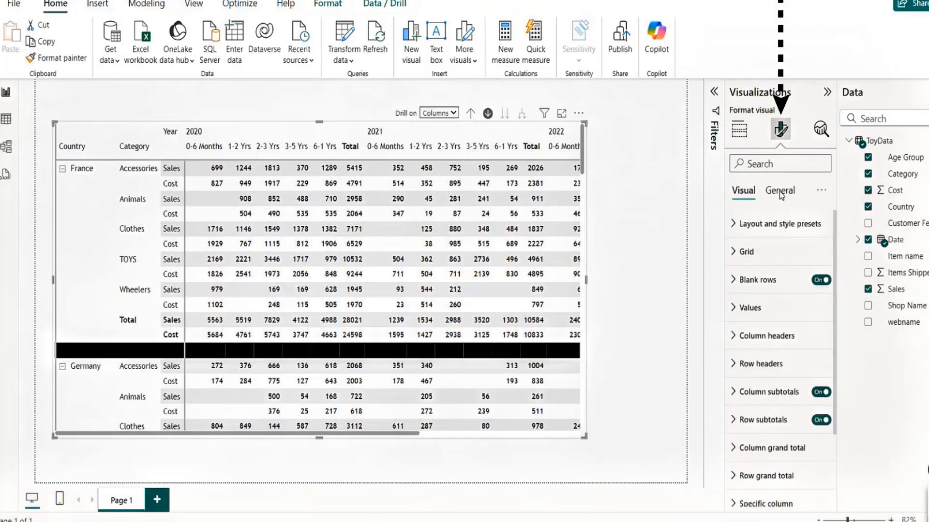
{"action": "left_click", "coordinate": [732, 309]}
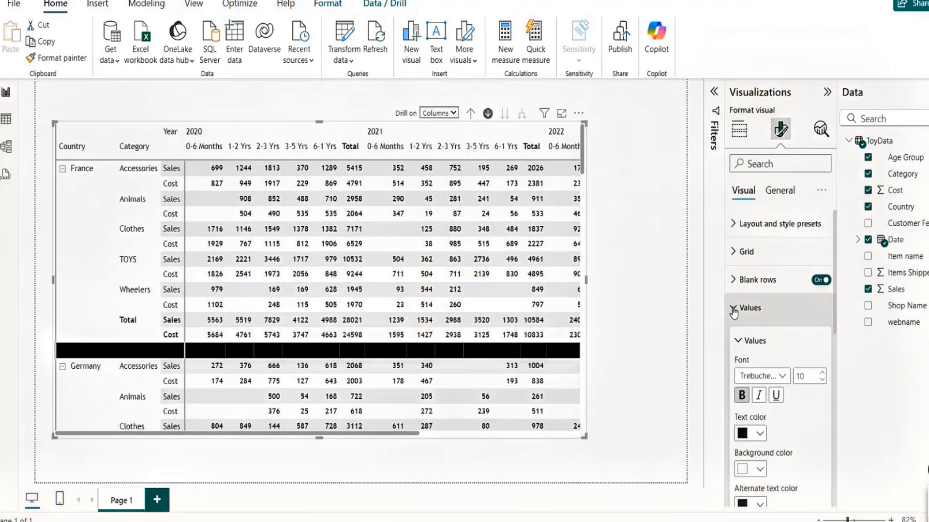
{"action": "left_click_drag", "start_coordinate": [835, 313], "coordinate": [830, 397]}
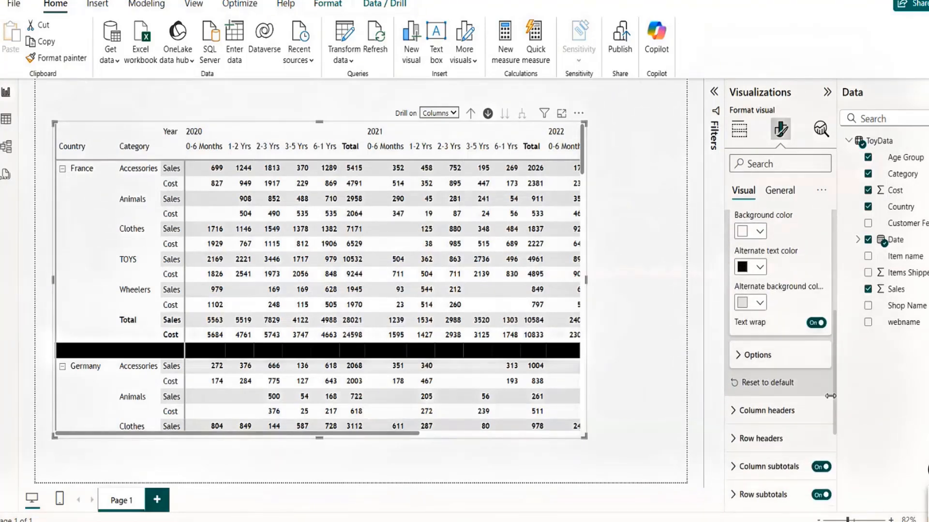
{"action": "left_click", "coordinate": [741, 354]}
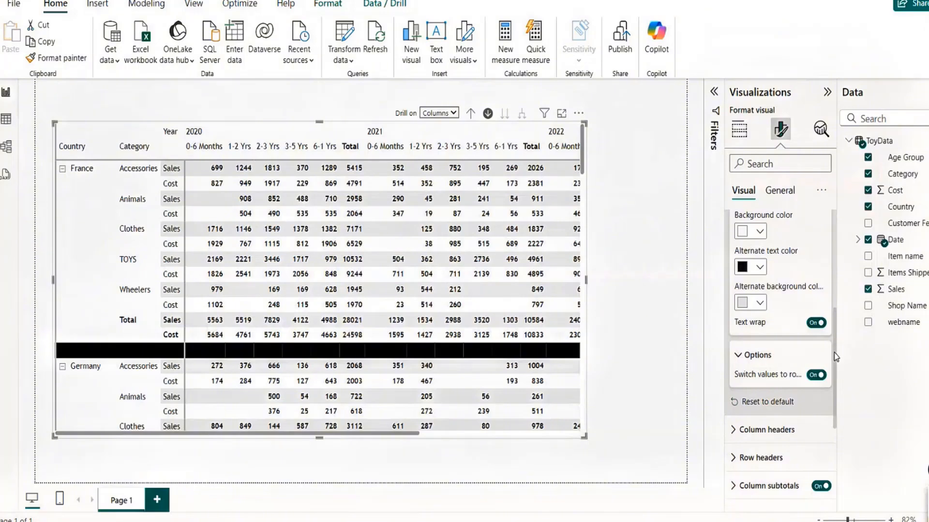
{"action": "left_click_drag", "start_coordinate": [836, 356], "coordinate": [837, 374]}
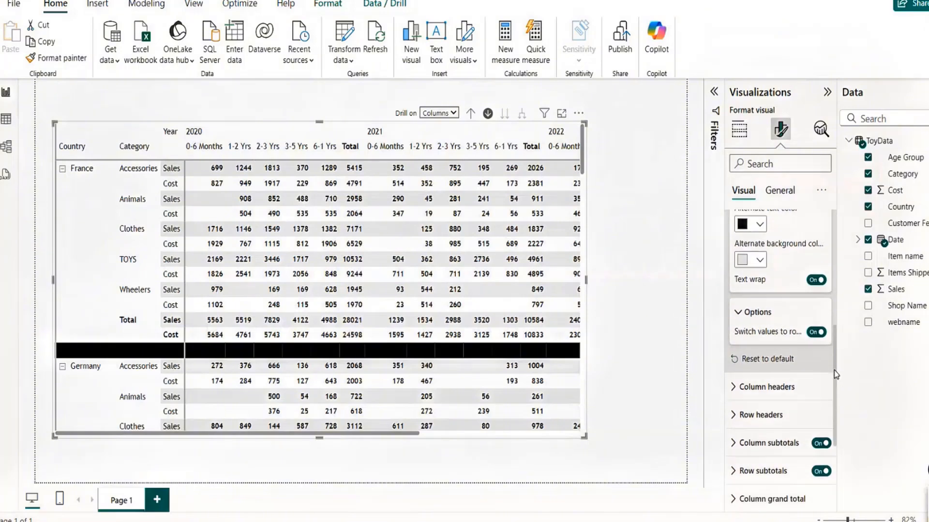
{"action": "left_click", "coordinate": [815, 333]}
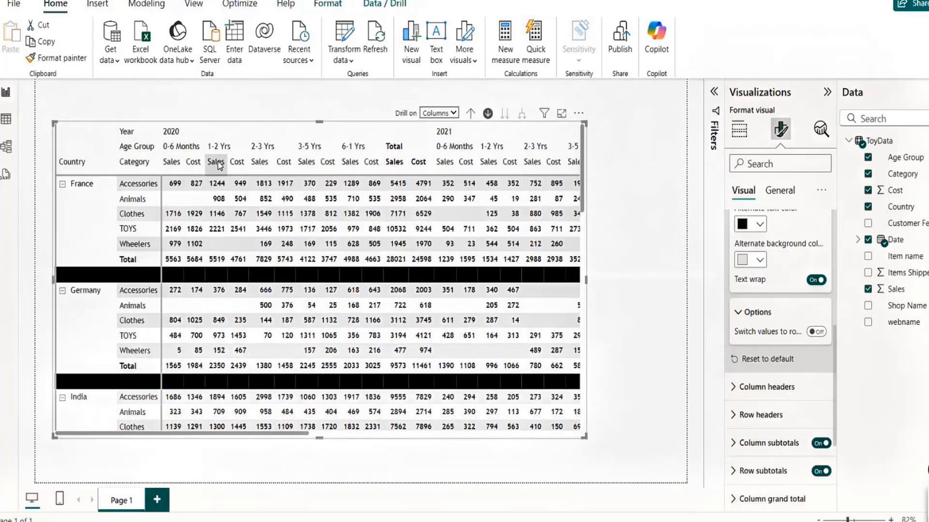
{"action": "left_click", "coordinate": [818, 332]}
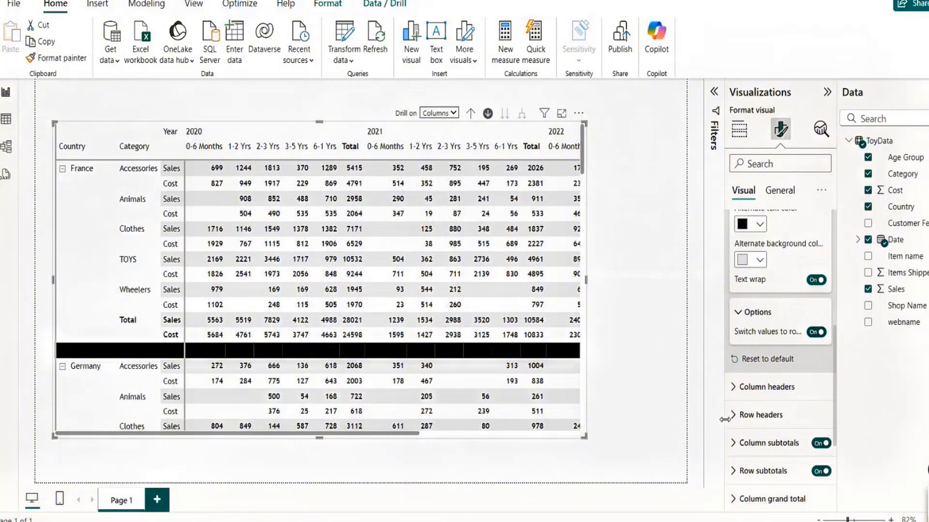
Format the matrix's column headers with bold, dark gray text and centered header alignment
{"action": "left_click", "coordinate": [733, 393]}
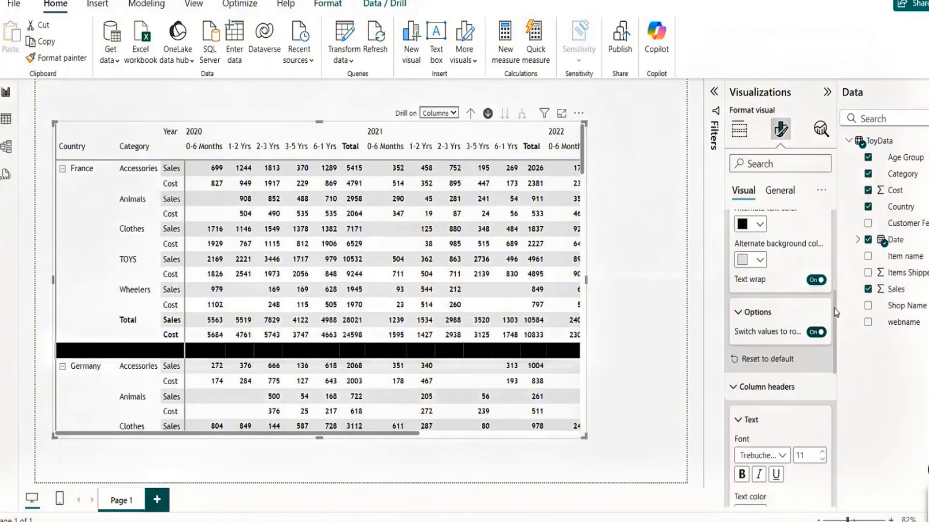
{"action": "left_click_drag", "start_coordinate": [832, 307], "coordinate": [835, 333]}
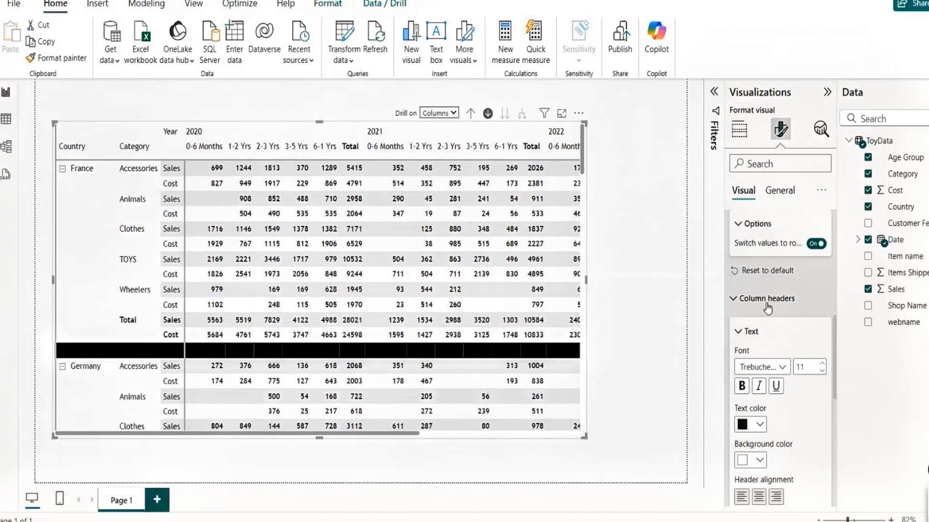
{"action": "left_click", "coordinate": [741, 387]}
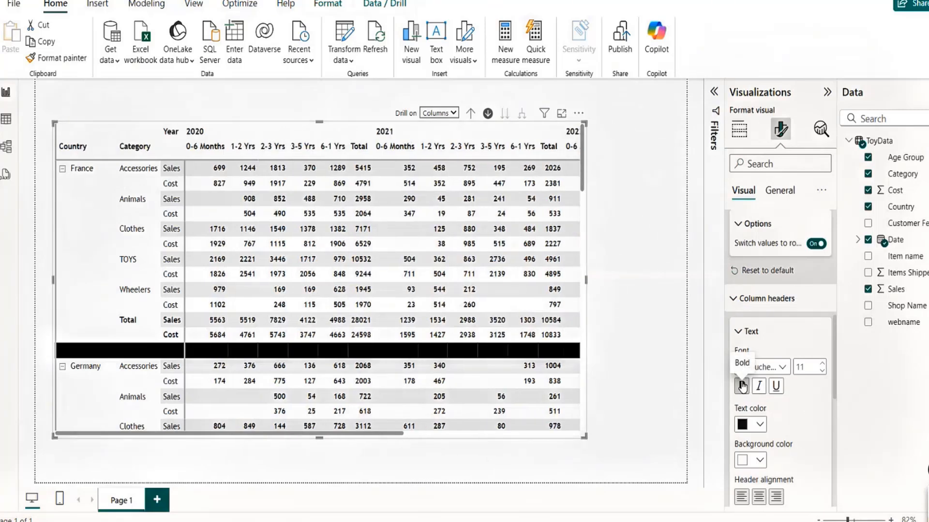
{"action": "left_click", "coordinate": [761, 426]}
{"action": "left_click", "coordinate": [753, 315]}
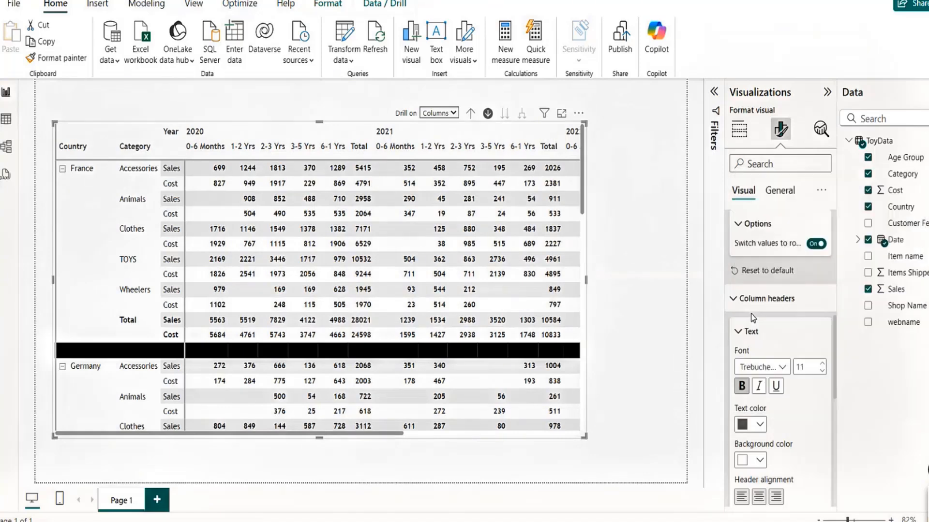
{"action": "left_click", "coordinate": [759, 498]}
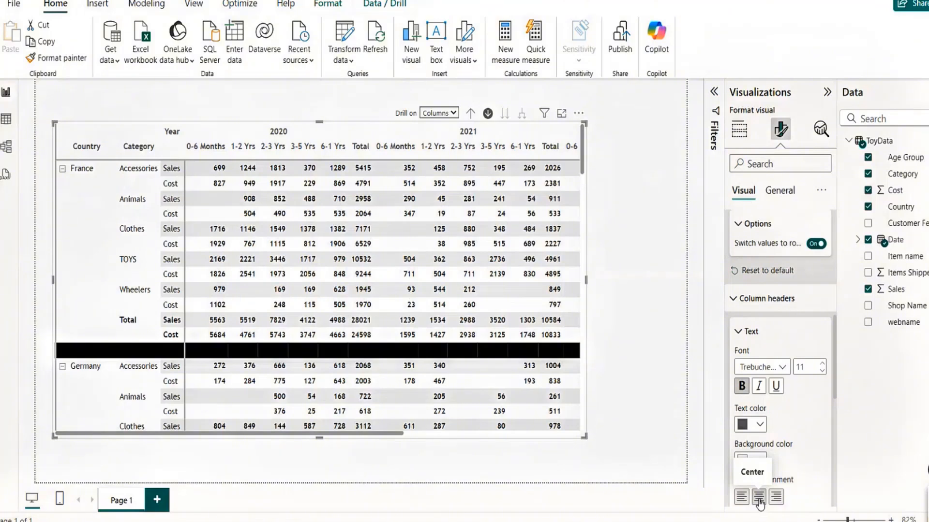
Try a dark gray background for the column headers and change it to light gray
{"action": "left_click", "coordinate": [761, 459]}
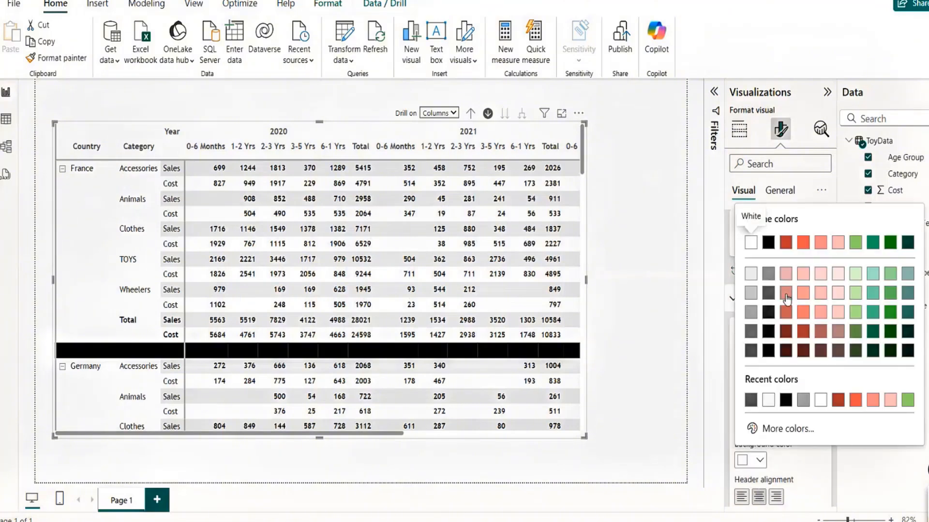
{"action": "left_click", "coordinate": [751, 401]}
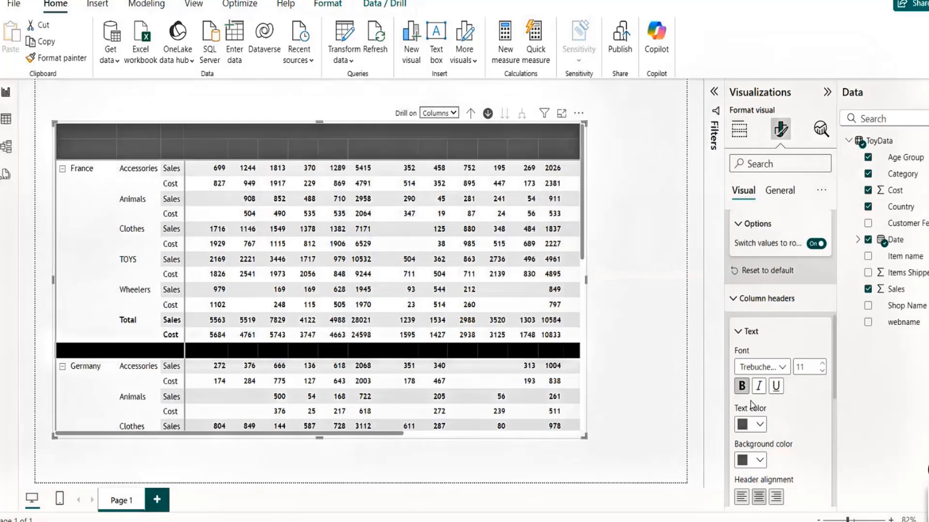
{"action": "left_click", "coordinate": [760, 460]}
{"action": "left_click", "coordinate": [751, 276]}
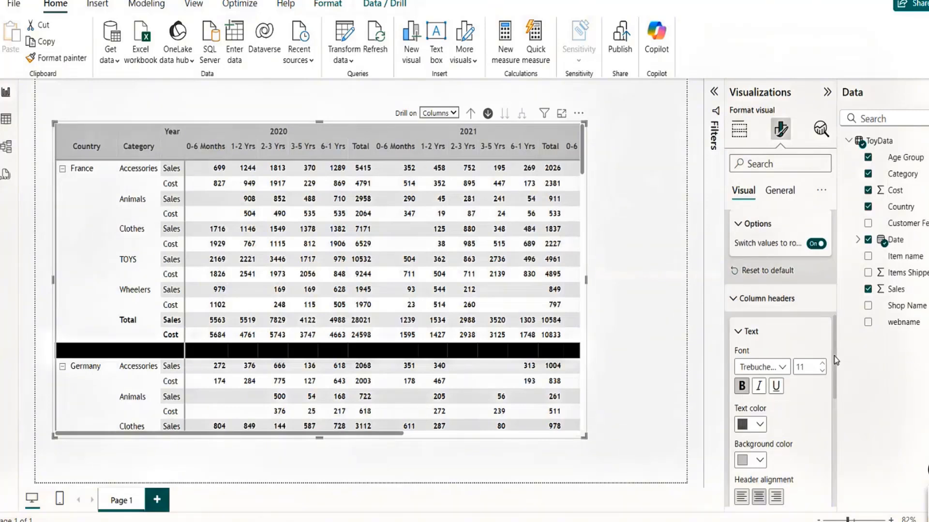
Set the title alignment of the column headers to left and check their auto-size width option
{"action": "left_click_drag", "start_coordinate": [834, 356], "coordinate": [837, 413]}
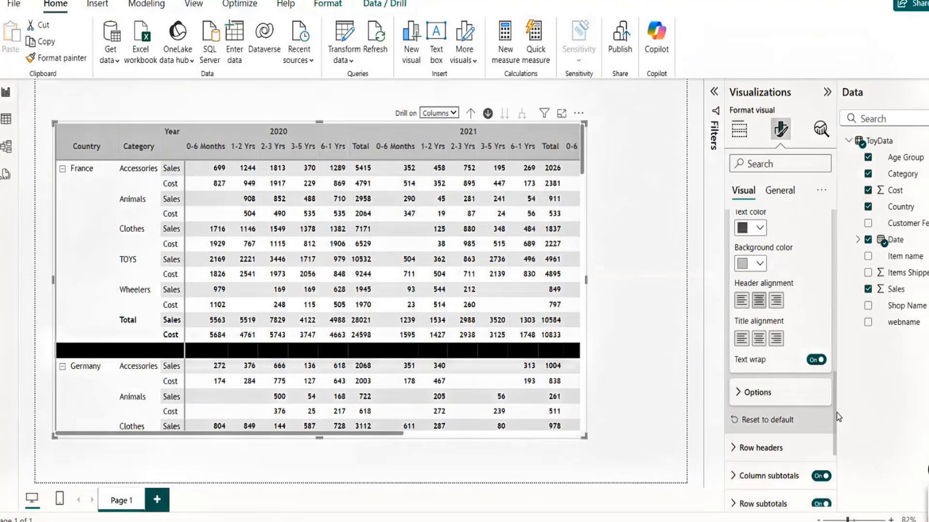
{"action": "left_click", "coordinate": [744, 339]}
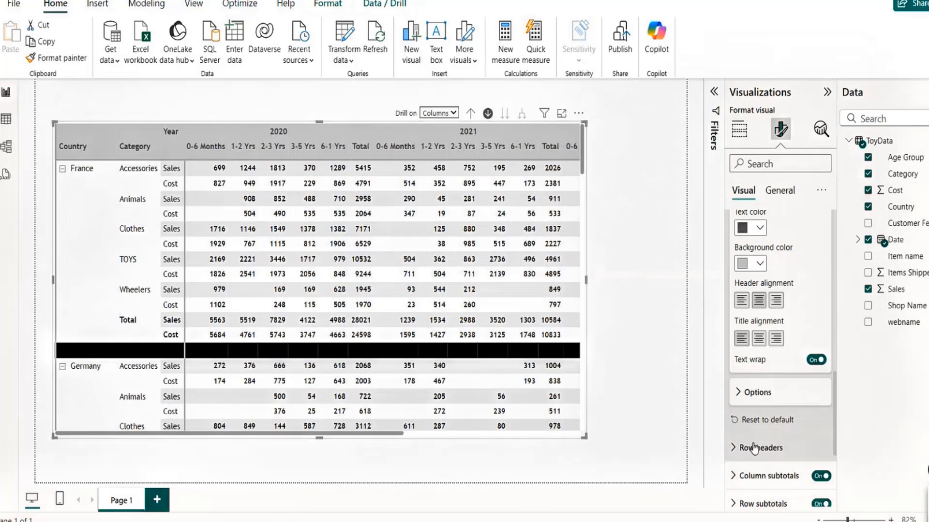
{"action": "left_click", "coordinate": [740, 395]}
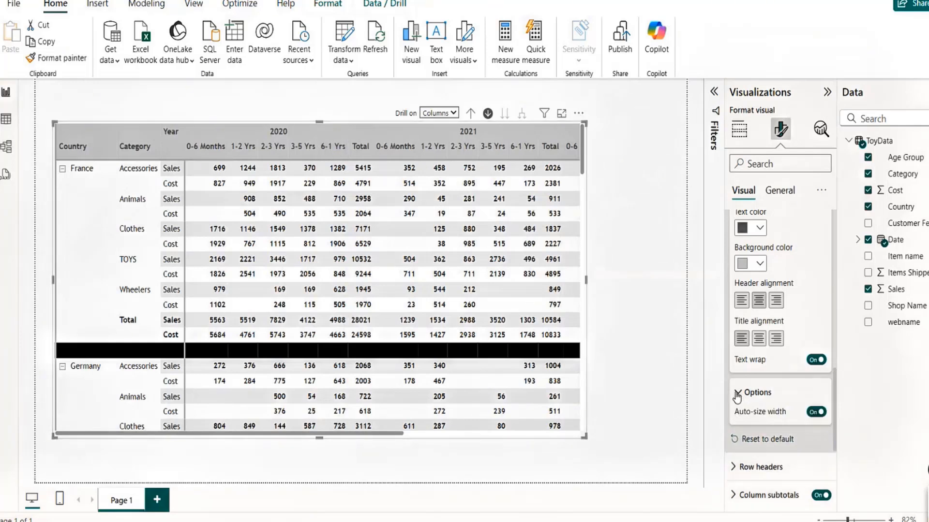
{"action": "left_click", "coordinate": [740, 395]}
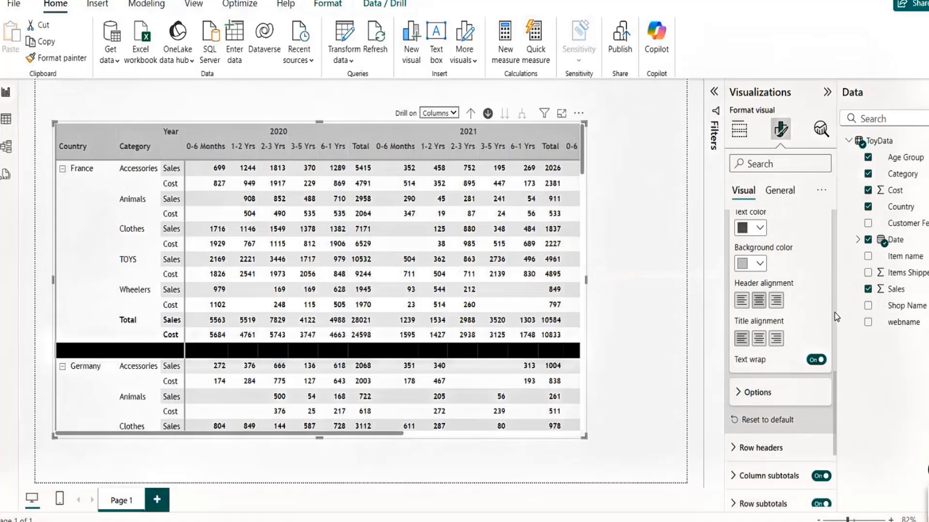
{"action": "left_click_drag", "start_coordinate": [835, 394], "coordinate": [838, 456]}
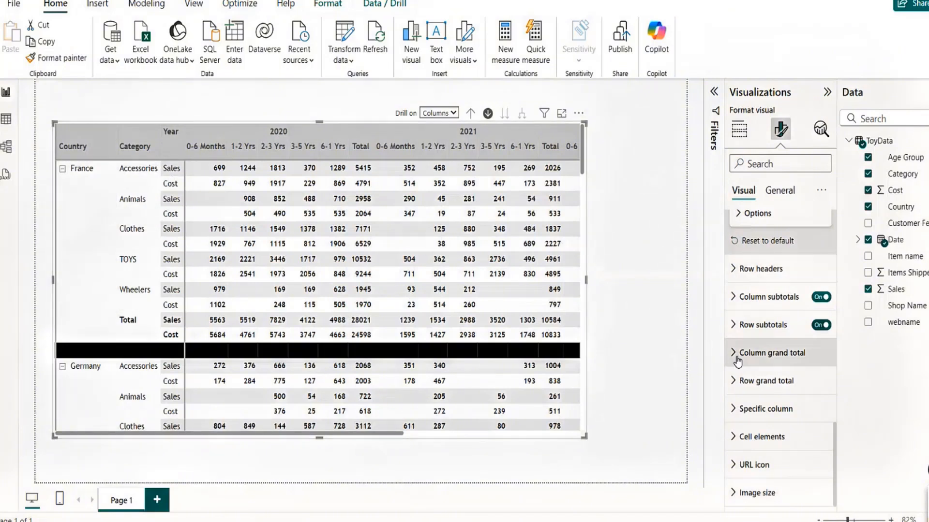
Make the matrix's row header text bold and set its font size to 10
{"action": "left_click", "coordinate": [735, 274]}
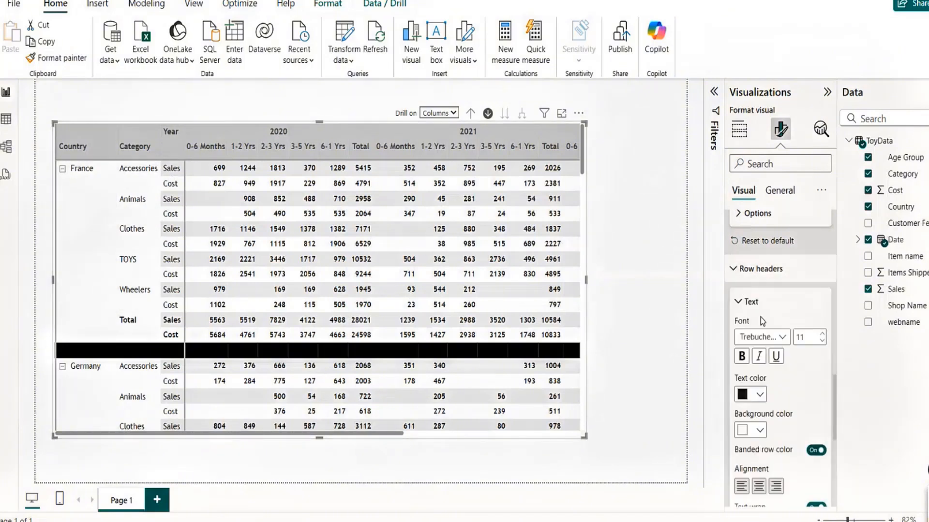
{"action": "left_click", "coordinate": [743, 358]}
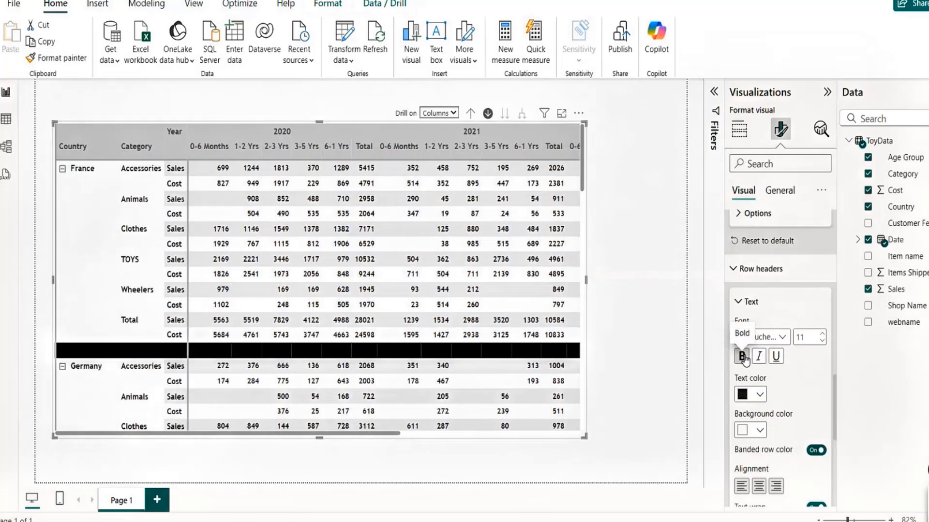
{"action": "left_click", "coordinate": [822, 346]}
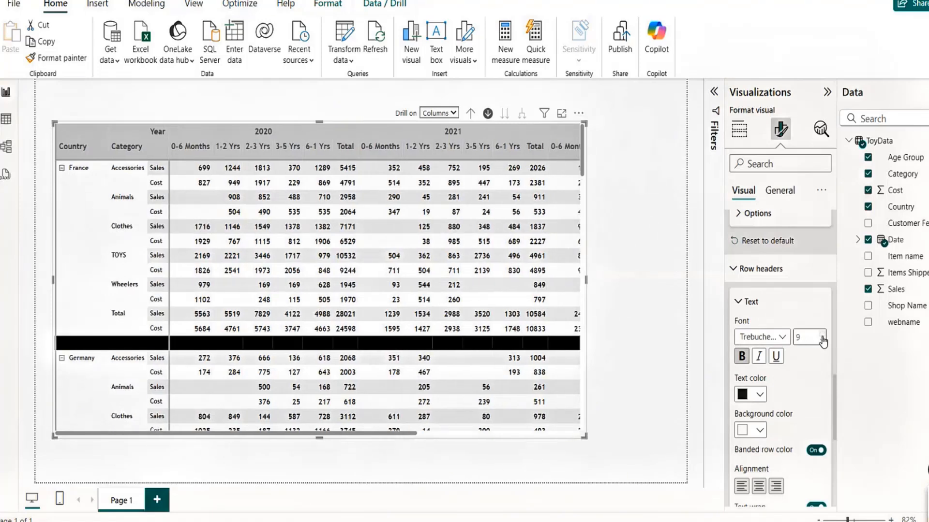
{"action": "left_click", "coordinate": [823, 335]}
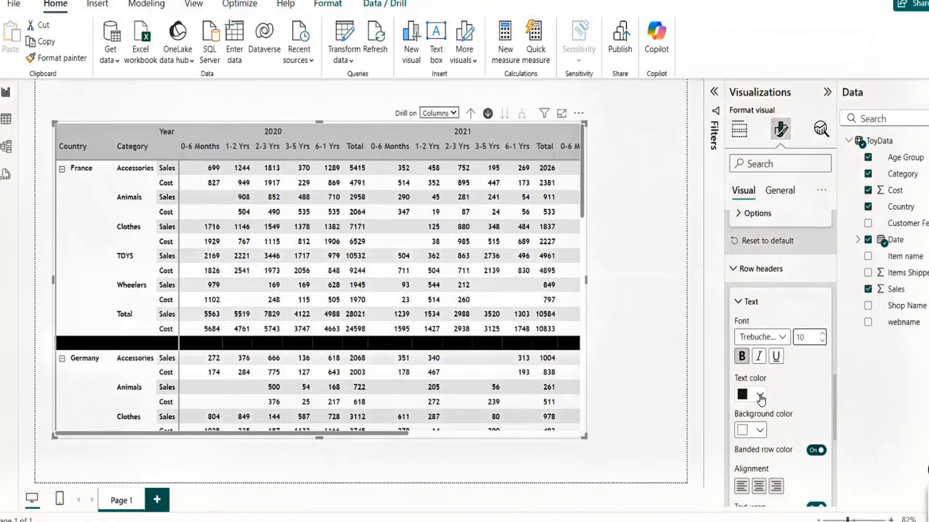
Try green and light gray as the text color of the row headers
{"action": "left_click", "coordinate": [760, 394]}
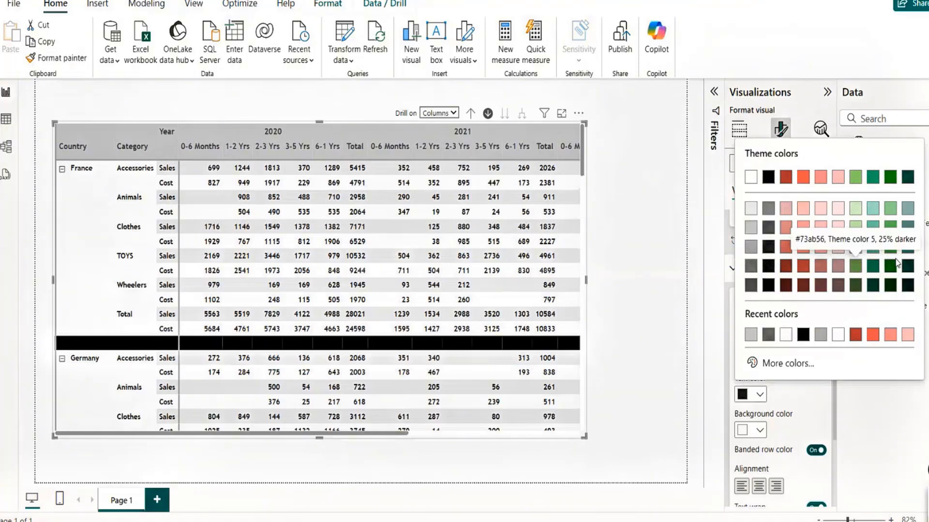
{"action": "left_click", "coordinate": [856, 177]}
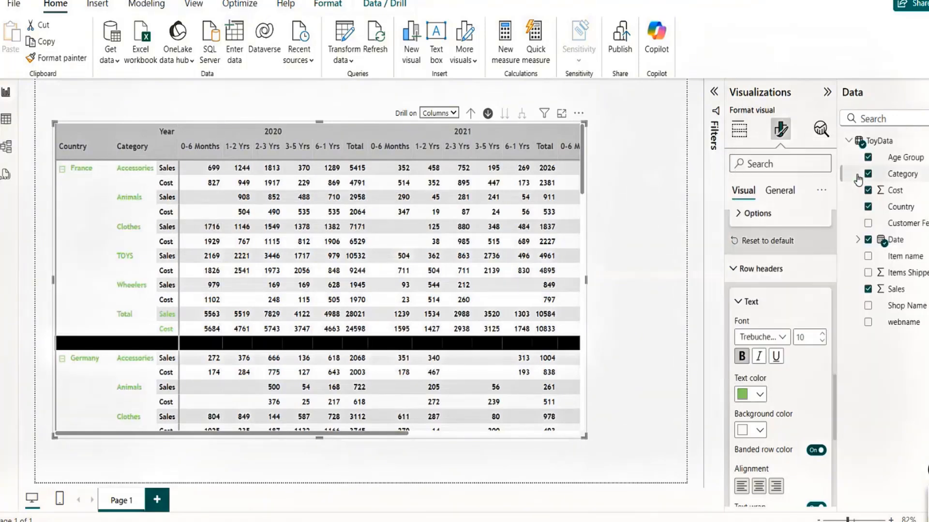
{"action": "left_click", "coordinate": [763, 397]}
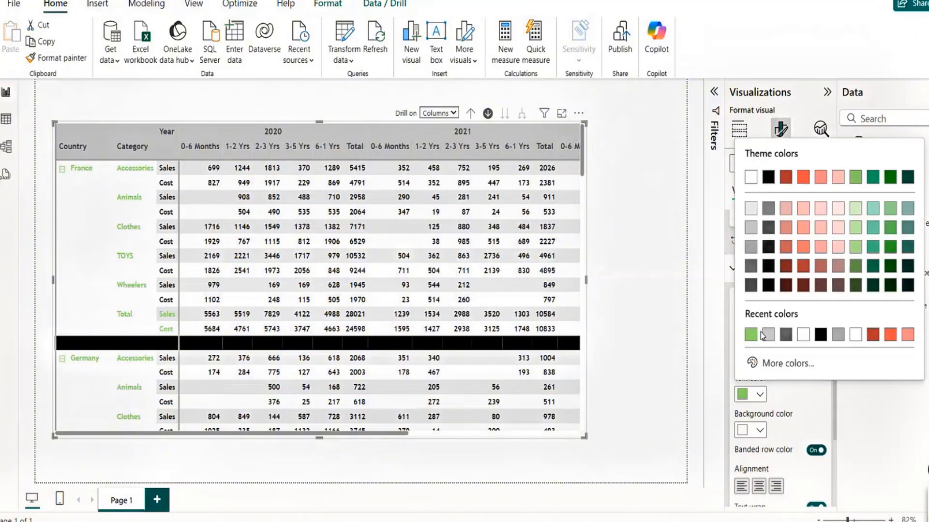
{"action": "left_click", "coordinate": [750, 209]}
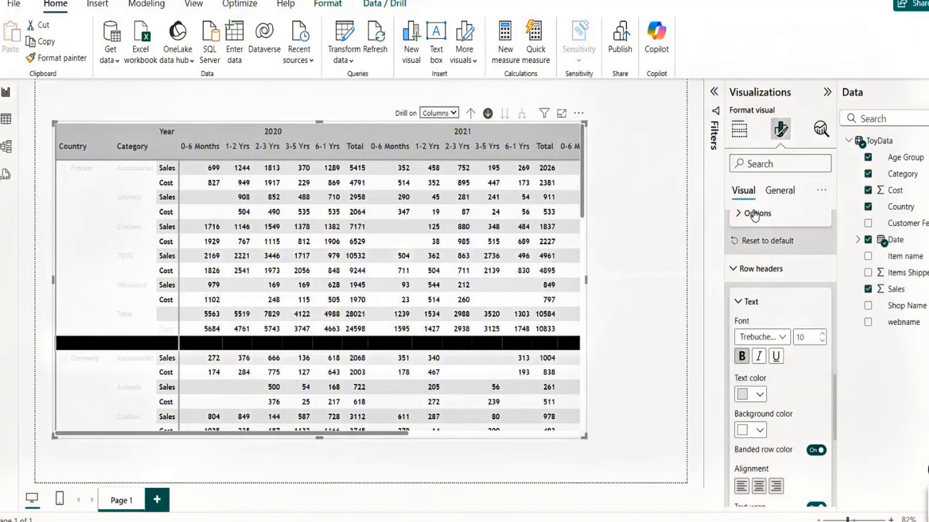
Set the row headers' text color to dark gray and their background color to light gray
{"action": "left_click", "coordinate": [759, 394]}
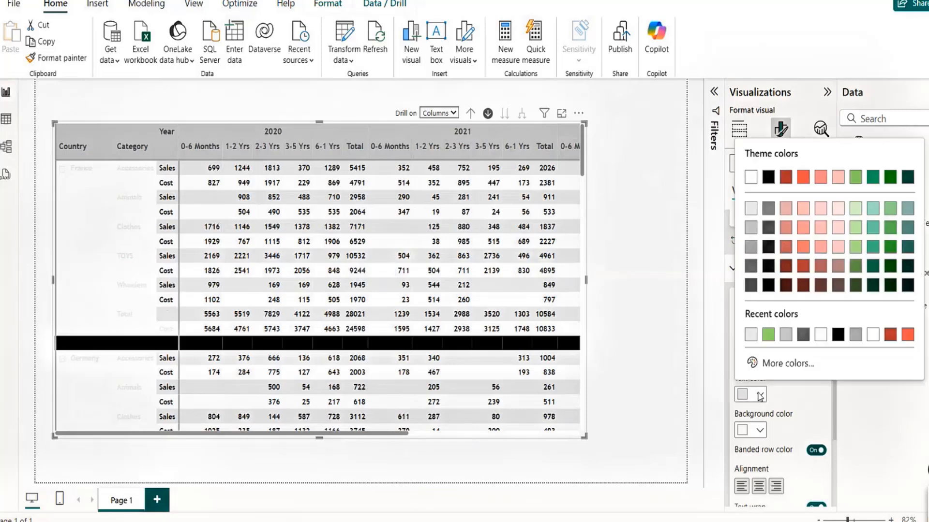
{"action": "left_click", "coordinate": [803, 336]}
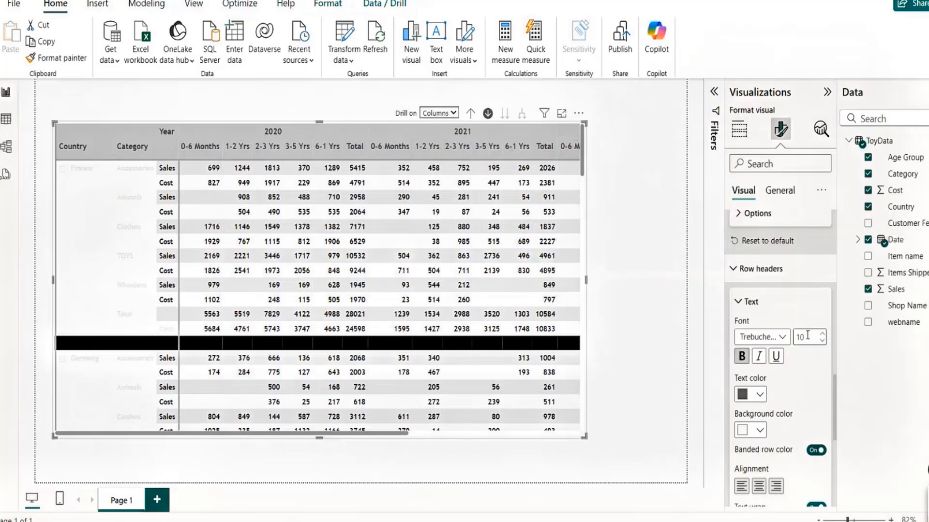
{"action": "left_click", "coordinate": [761, 432]}
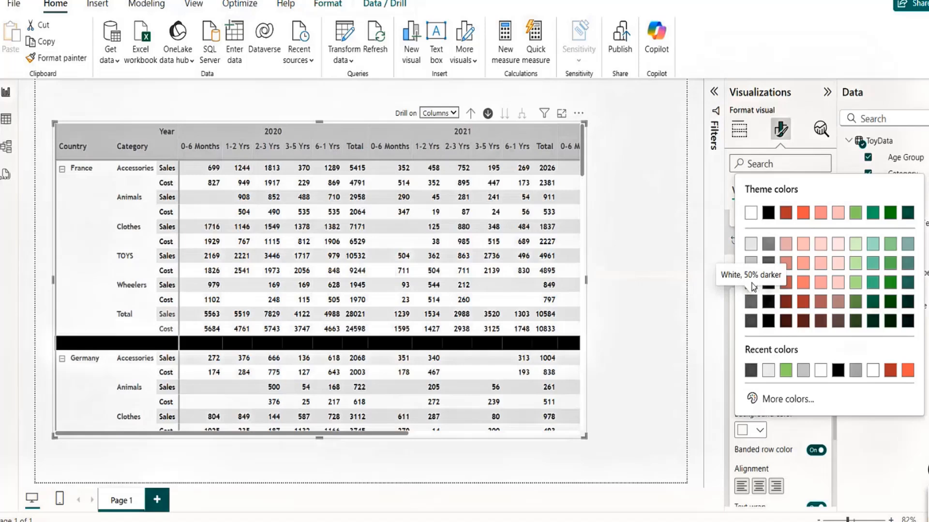
{"action": "left_click", "coordinate": [750, 246]}
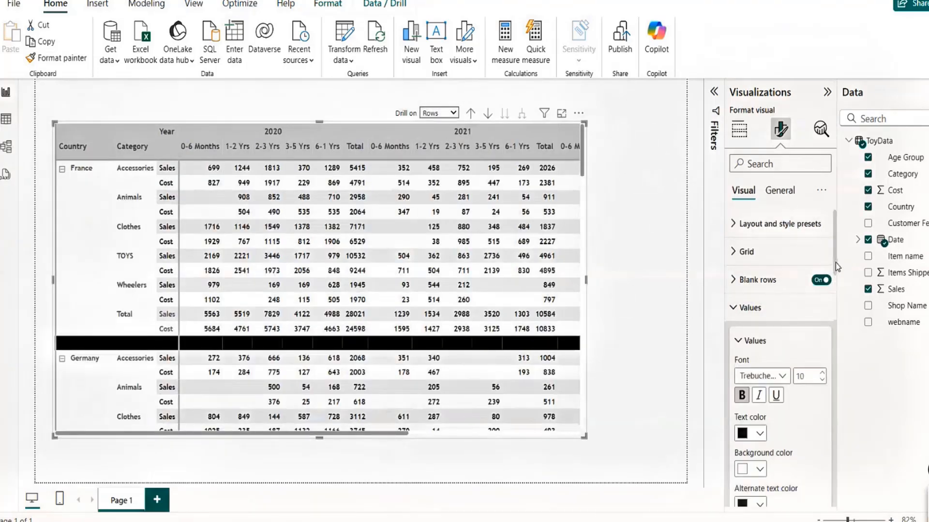
Review the formatting settings for values and column headers, and collapse all formatting categories
{"action": "left_click_drag", "start_coordinate": [835, 263], "coordinate": [837, 320]}
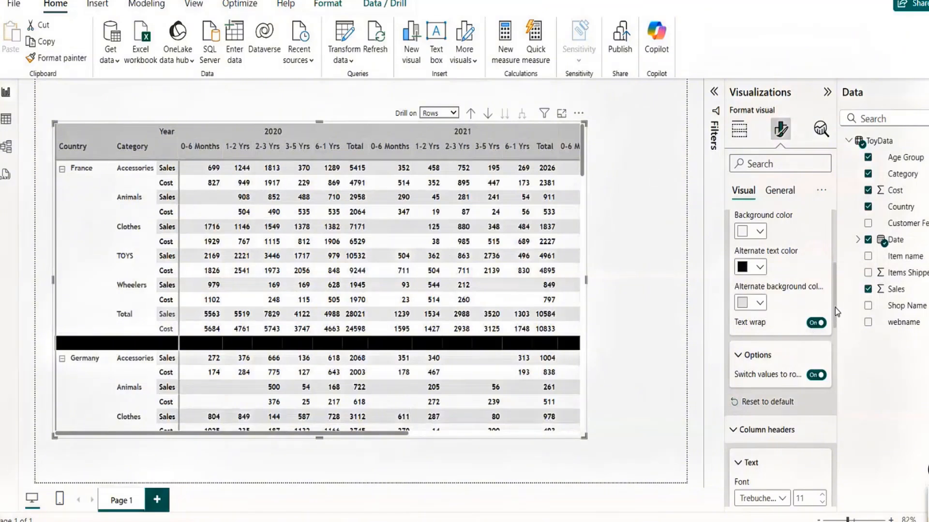
{"action": "left_click_drag", "start_coordinate": [835, 310], "coordinate": [836, 350]}
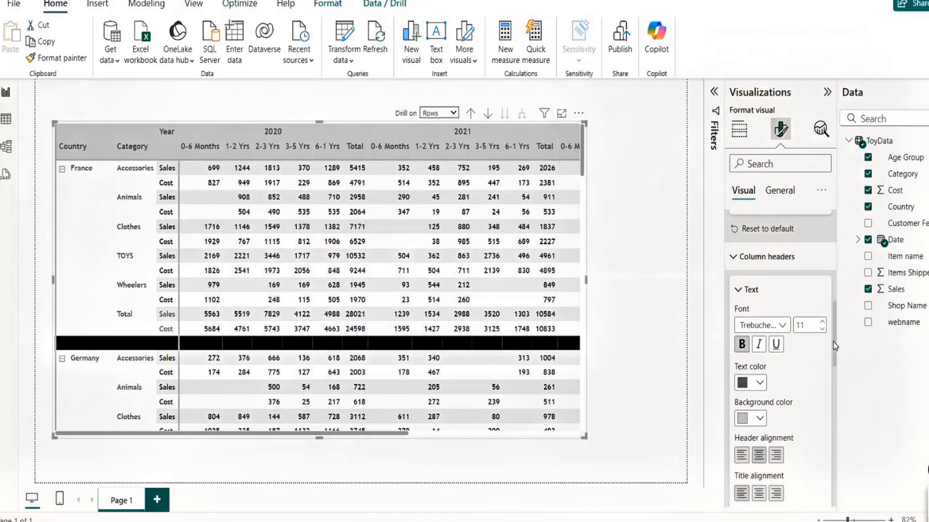
{"action": "left_click_drag", "start_coordinate": [833, 341], "coordinate": [833, 259]}
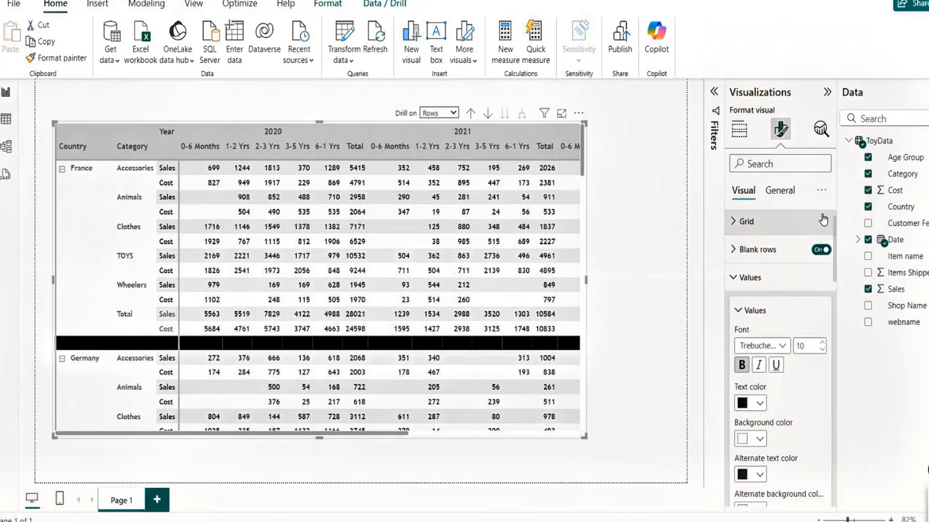
{"action": "left_click", "coordinate": [821, 191]}
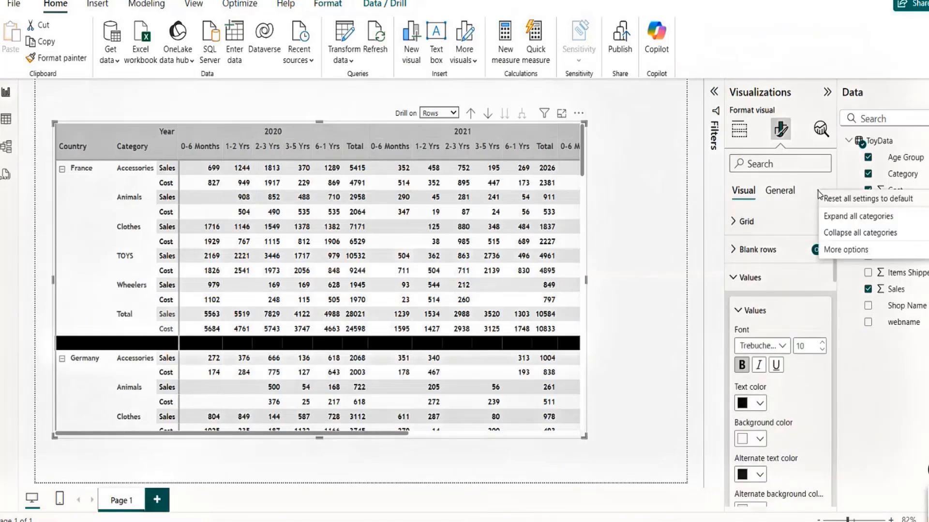
{"action": "left_click", "coordinate": [850, 237]}
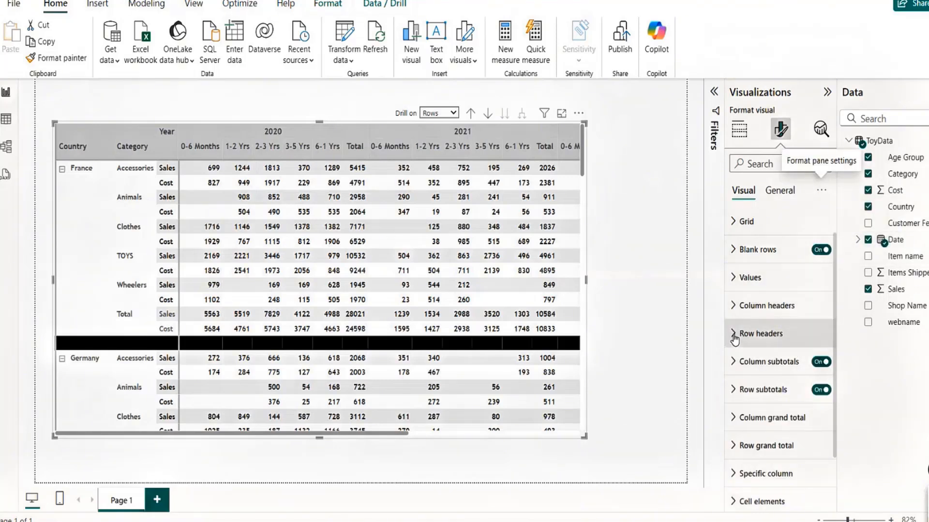
Examine the matrix's yearly and overall total columns, and the total rows down to the last country
{"action": "scroll", "coordinate": [793, 319], "scroll_direction": "down", "scroll_amount": 3}
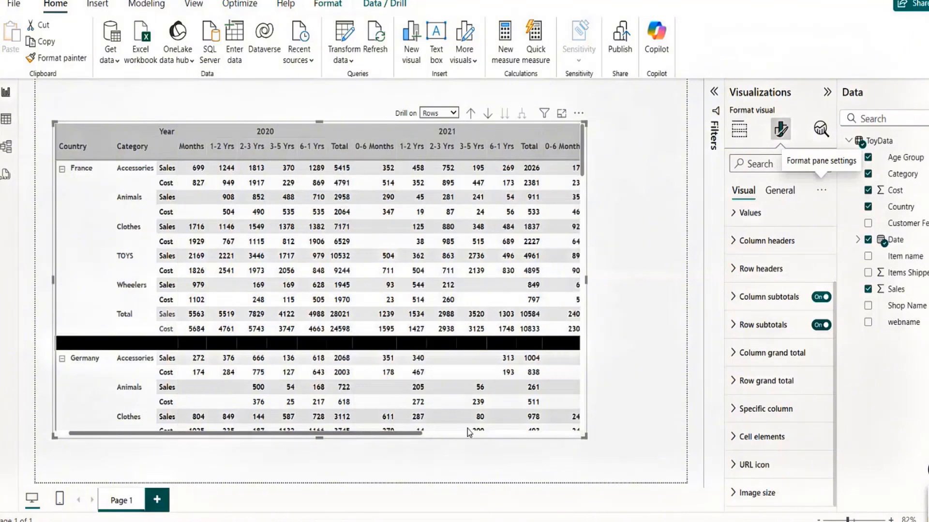
{"action": "left_click_drag", "start_coordinate": [363, 434], "coordinate": [533, 434]}
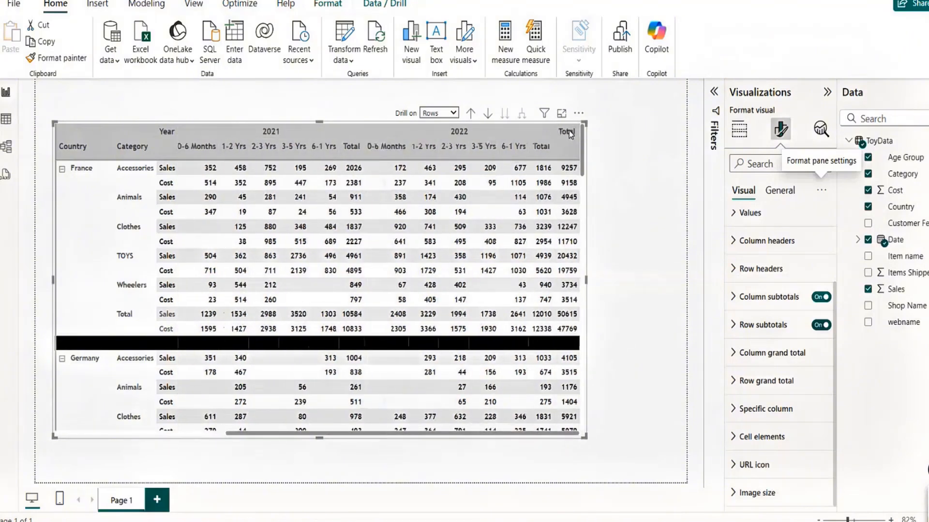
{"action": "left_click_drag", "start_coordinate": [310, 436], "coordinate": [109, 435]}
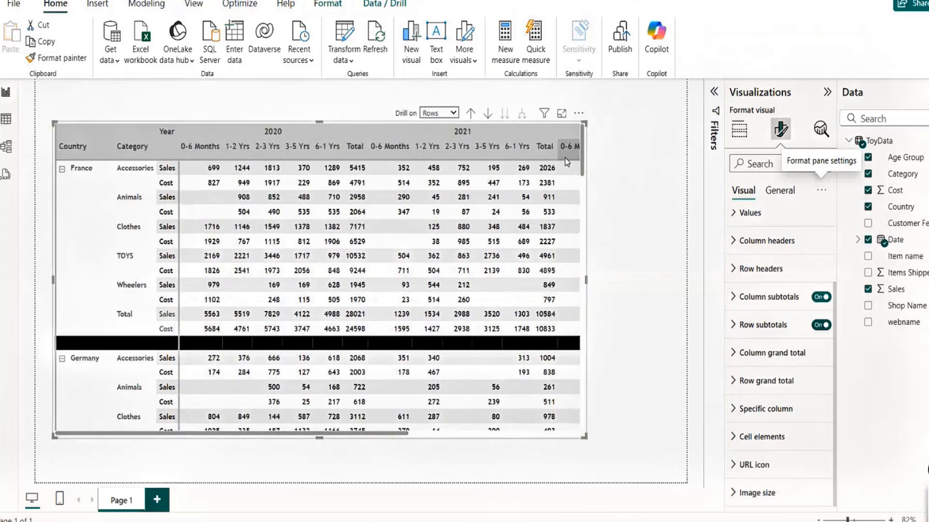
{"action": "left_click_drag", "start_coordinate": [582, 164], "coordinate": [583, 435]}
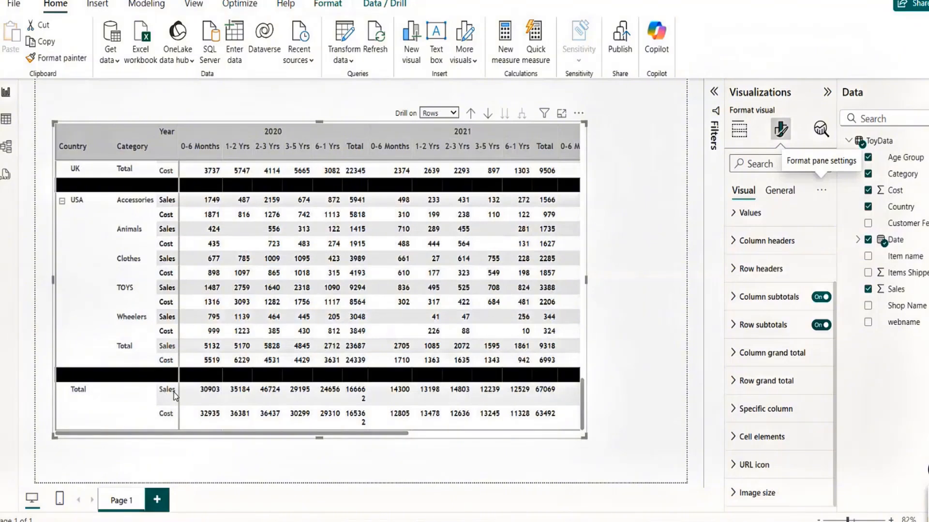
{"action": "left_click_drag", "start_coordinate": [584, 424], "coordinate": [581, 164]}
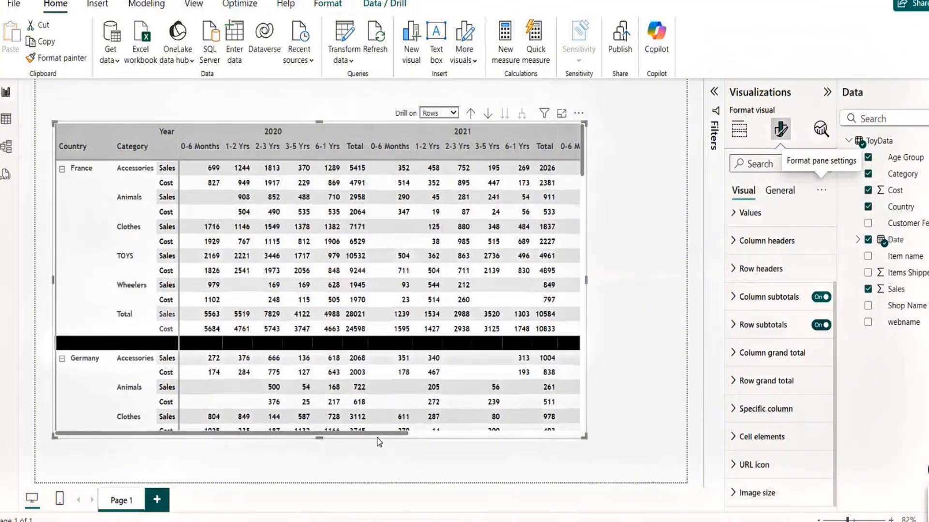
{"action": "left_click_drag", "start_coordinate": [372, 438], "coordinate": [595, 430]}
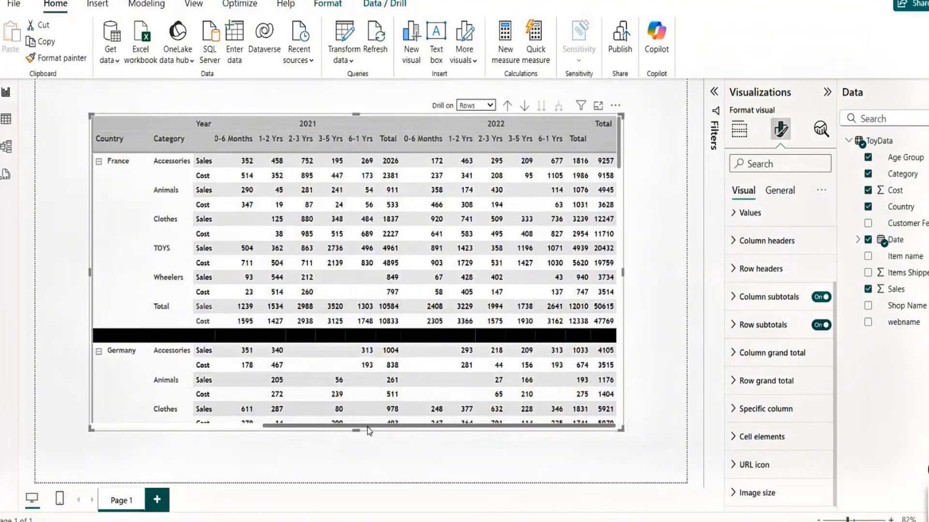
{"action": "left_click_drag", "start_coordinate": [367, 425], "coordinate": [135, 434]}
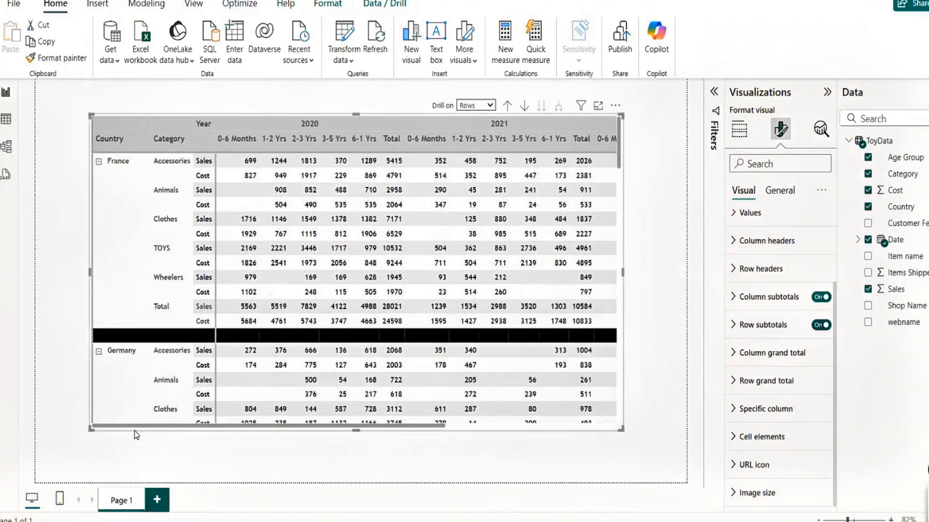
Turn off the column subtotals to compare the matrix without them, and turn them back on
{"action": "left_click", "coordinate": [818, 297]}
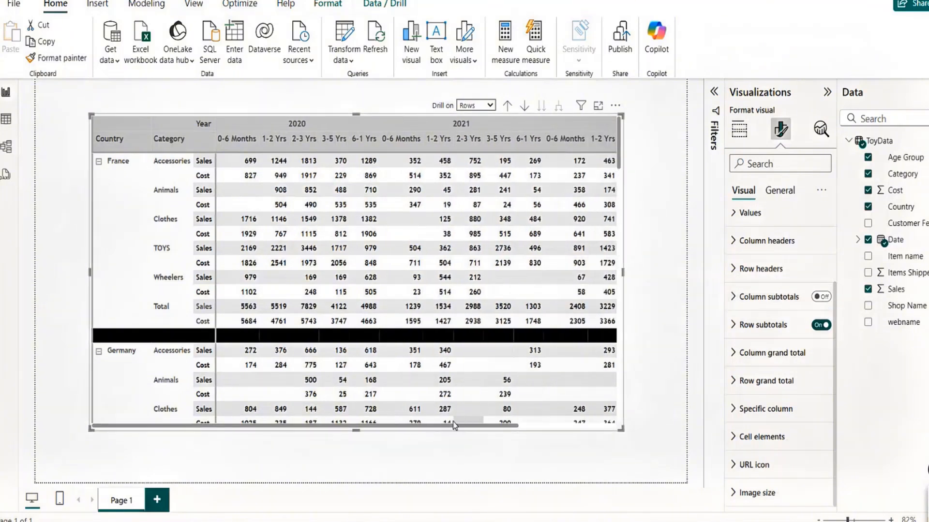
{"action": "left_click_drag", "start_coordinate": [512, 427], "coordinate": [422, 437]}
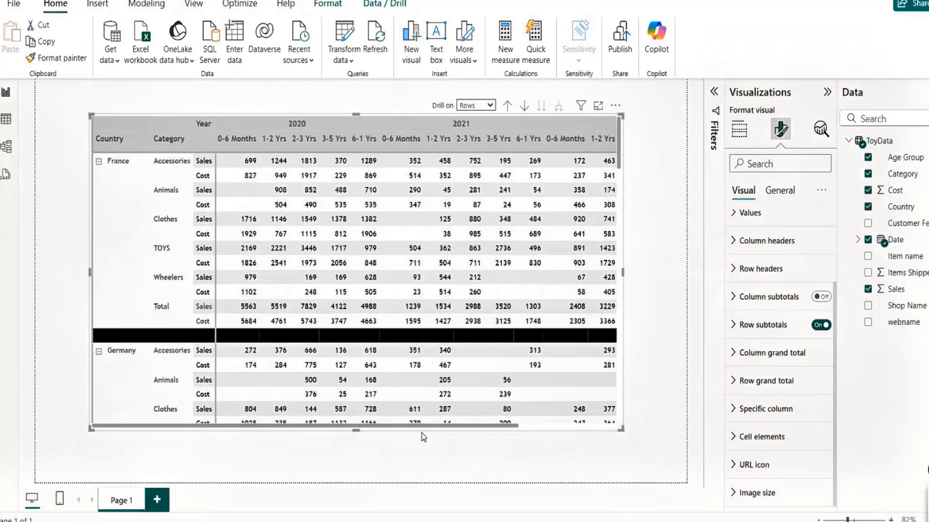
{"action": "left_click", "coordinate": [822, 297]}
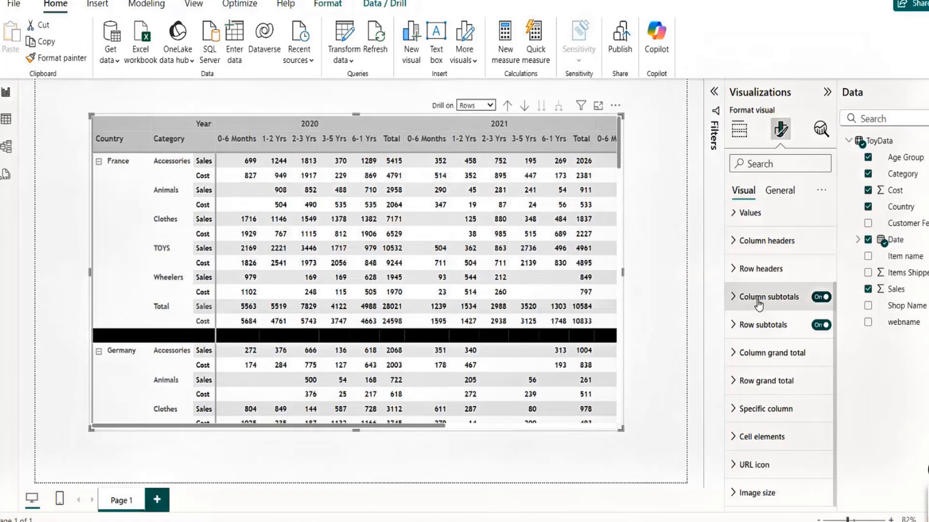
Try Grand Total as the label of the column subtotals and change it to Age Total
{"action": "left_click", "coordinate": [733, 298]}
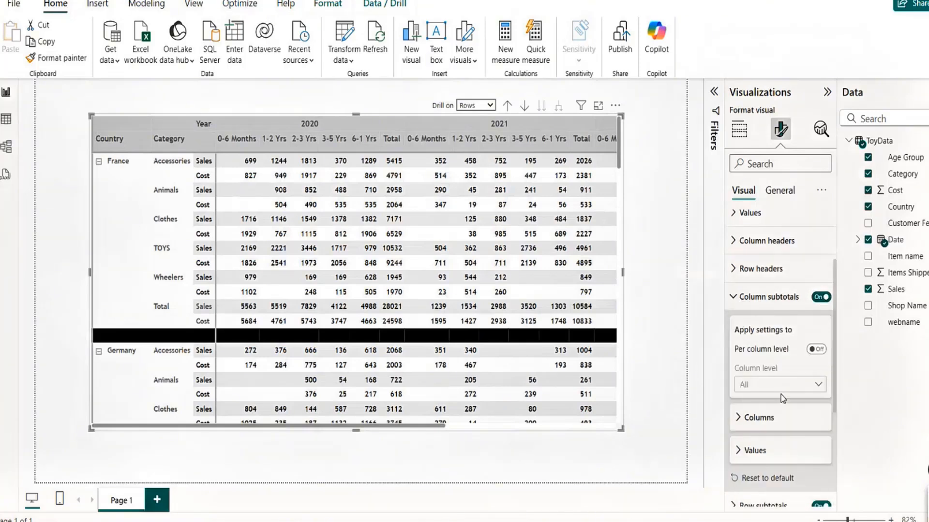
{"action": "left_click_drag", "start_coordinate": [832, 336], "coordinate": [834, 370]}
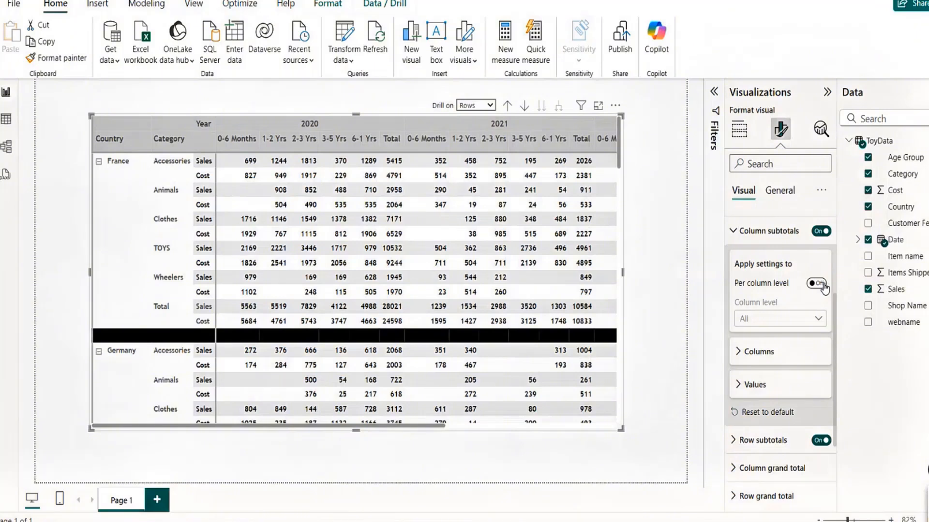
{"action": "left_click", "coordinate": [739, 353]}
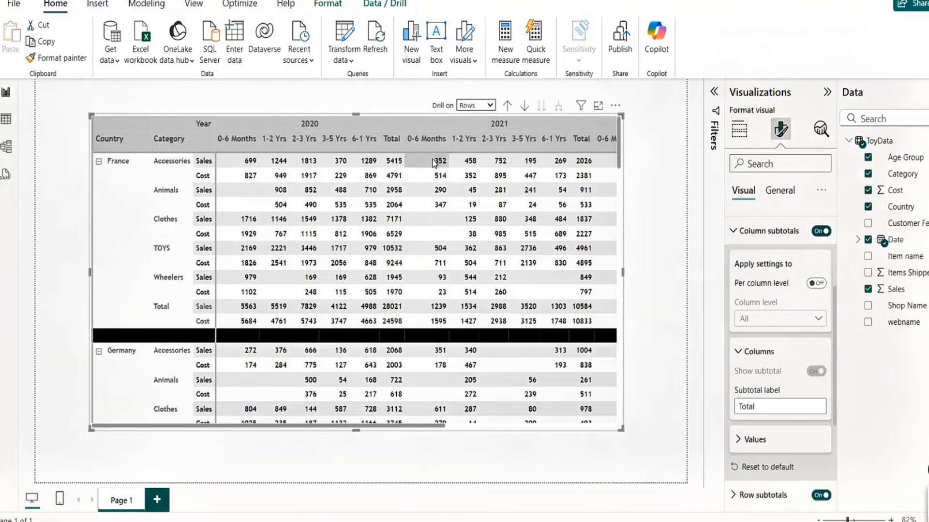
{"action": "left_click", "coordinate": [740, 406]}
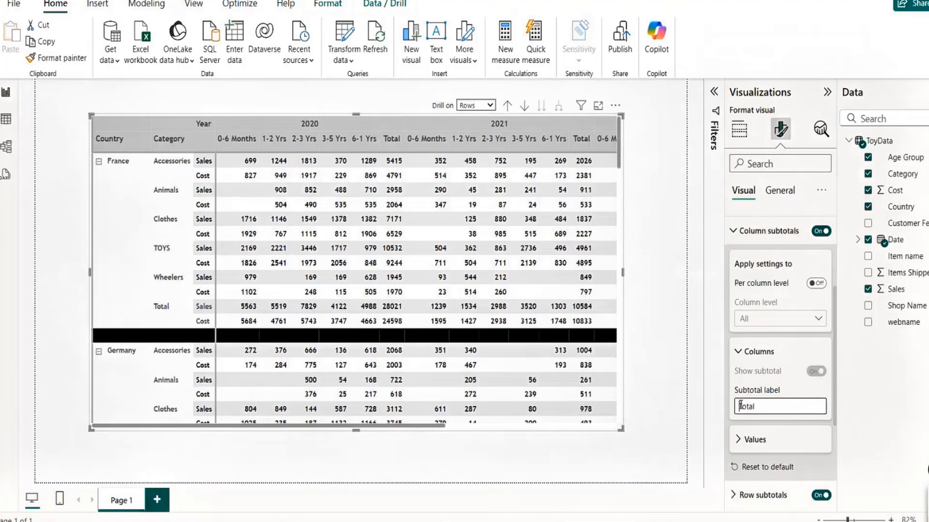
{"action": "type", "text": "Grand"}
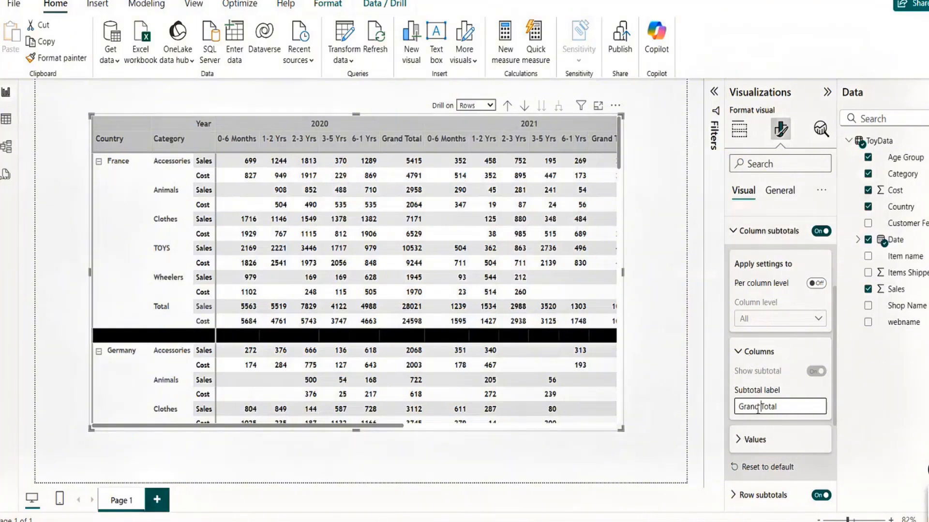
{"action": "key", "text": "BackSpace"}
{"action": "key", "text": "BackSpace"}
{"action": "key", "text": "BackSpace"}
{"action": "key", "text": "BackSpace"}
{"action": "key", "text": "BackSpace"}
{"action": "key", "text": "BackSpace"}
{"action": "type", "text": "Age"}
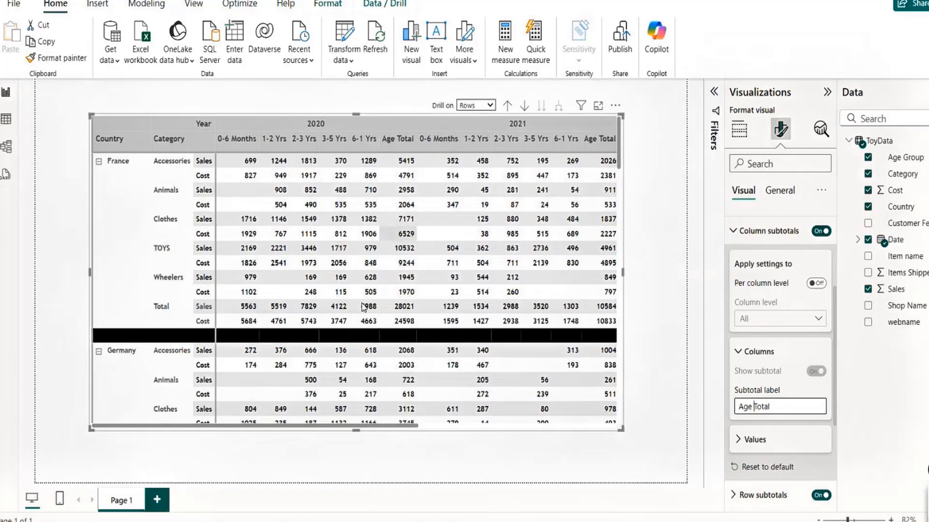
Apply the column subtotal settings per column level and label the Year level's subtotal Year Total
{"action": "left_click_drag", "start_coordinate": [383, 425], "coordinate": [590, 441]}
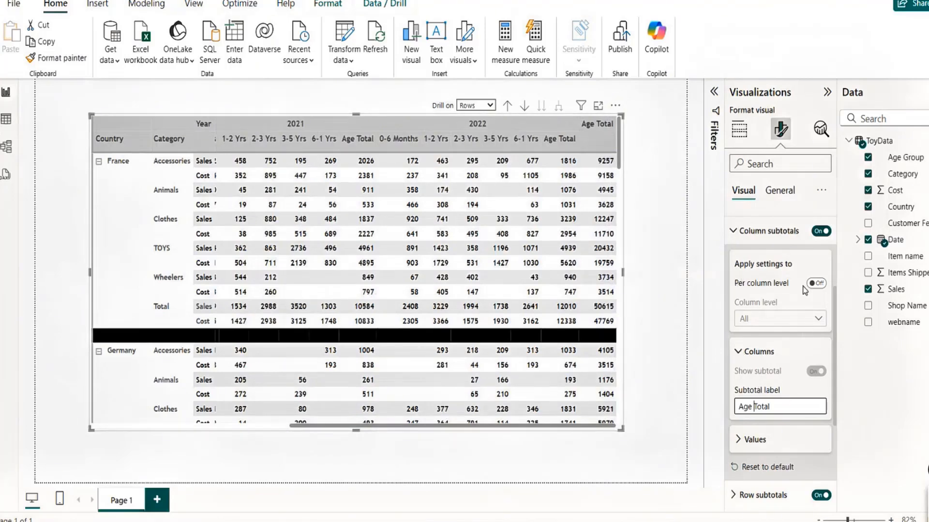
{"action": "left_click", "coordinate": [824, 286]}
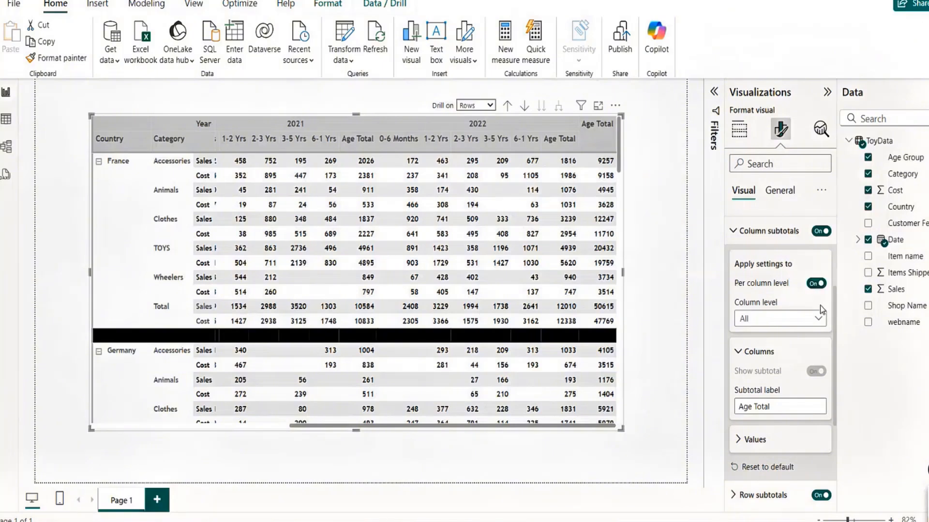
{"action": "left_click", "coordinate": [818, 319]}
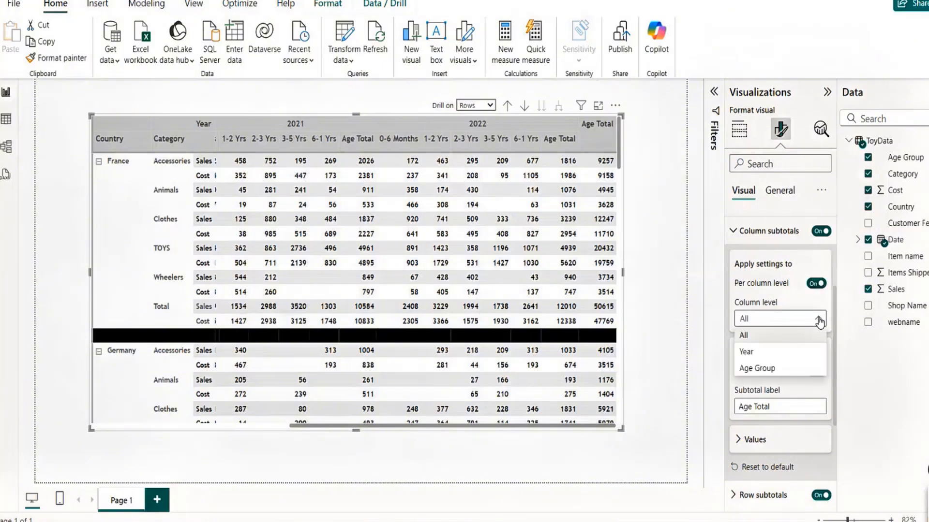
{"action": "left_click", "coordinate": [752, 357]}
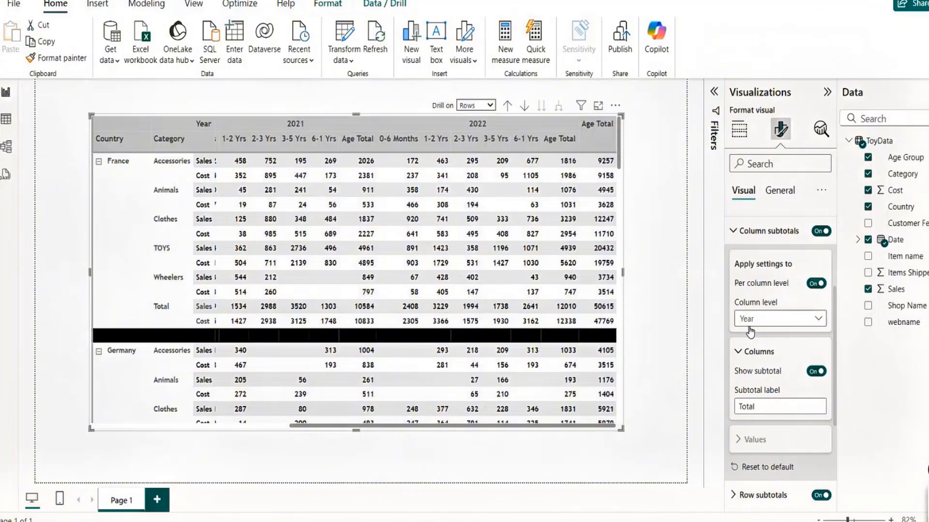
{"action": "left_click", "coordinate": [739, 407]}
{"action": "type", "text": "Year"}
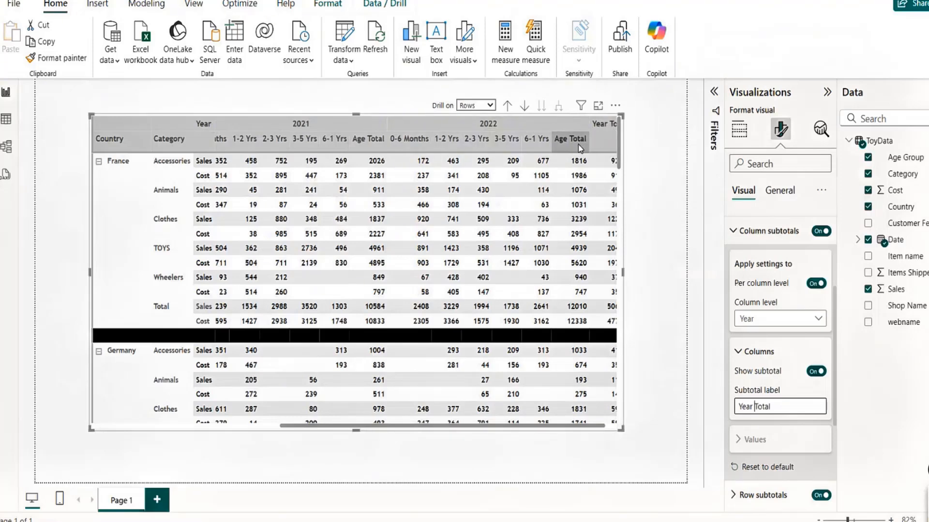
Label the Age Group level's column subtotal Age Total and compare it with the Year level's total column
{"action": "left_click", "coordinate": [771, 319]}
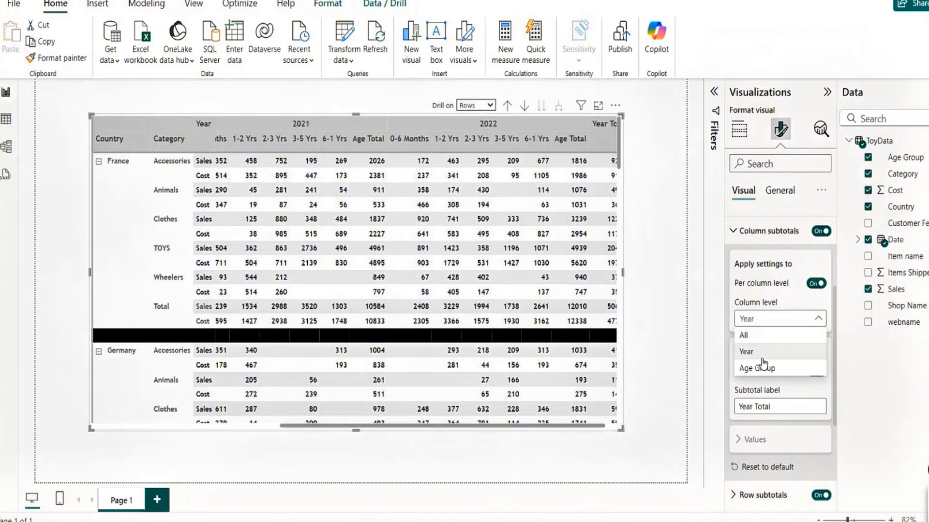
{"action": "left_click", "coordinate": [761, 373]}
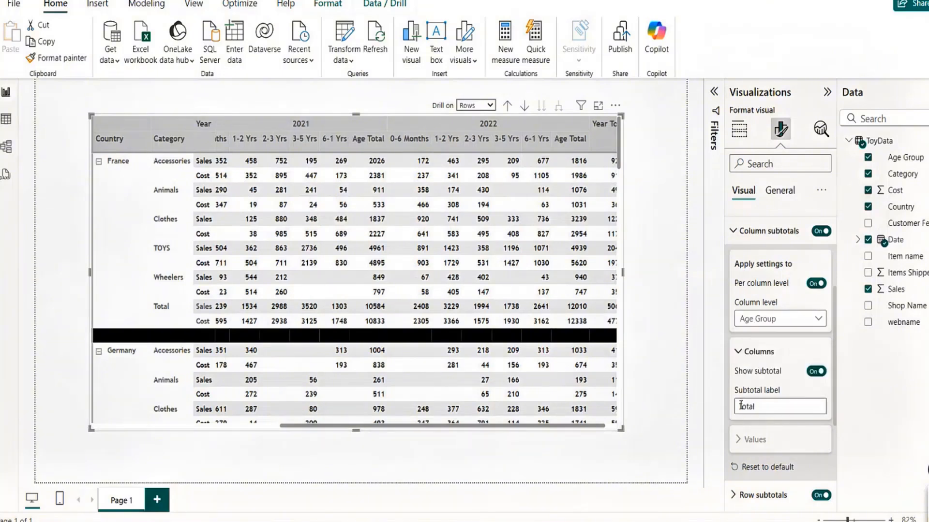
{"action": "left_click", "coordinate": [741, 407]}
{"action": "type", "text": "Age"}
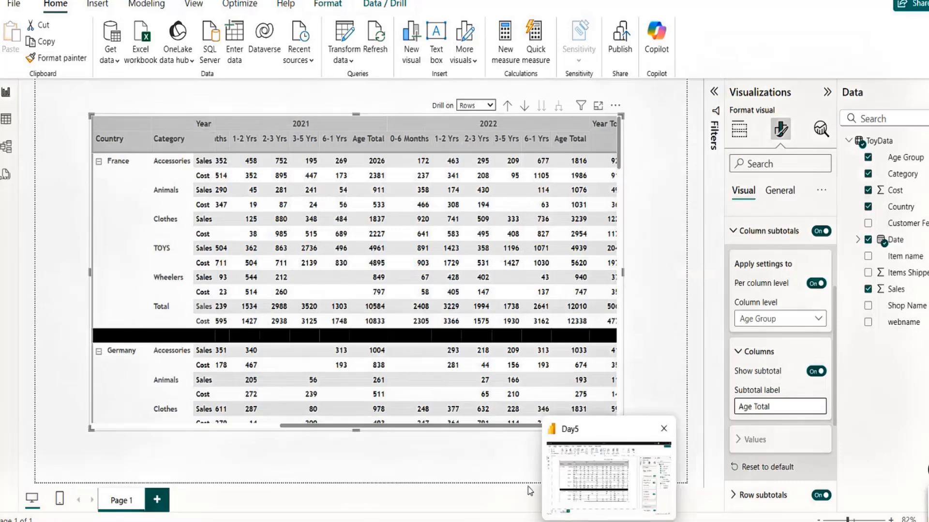
{"action": "left_click_drag", "start_coordinate": [459, 429], "coordinate": [470, 429]}
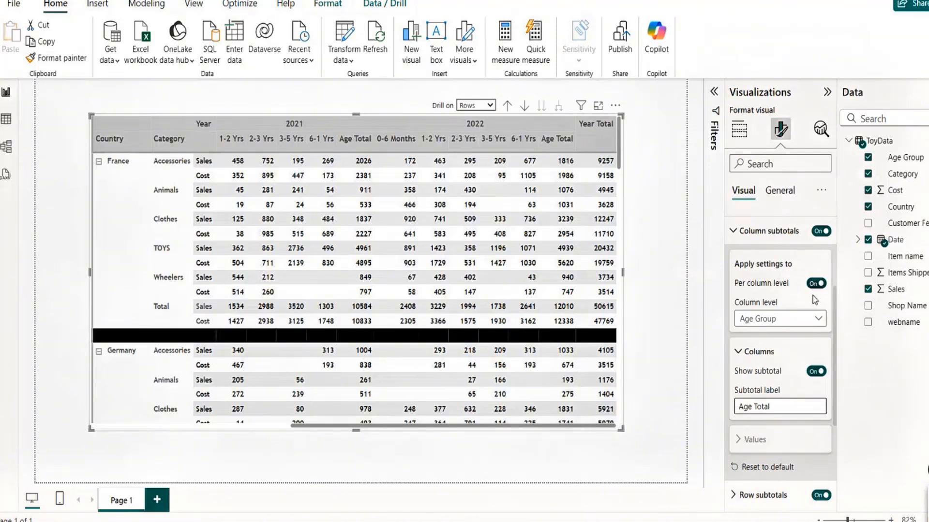
Reset the column subtotal settings to default, turn the column subtotals off and collapse their settings
{"action": "left_click", "coordinate": [771, 468]}
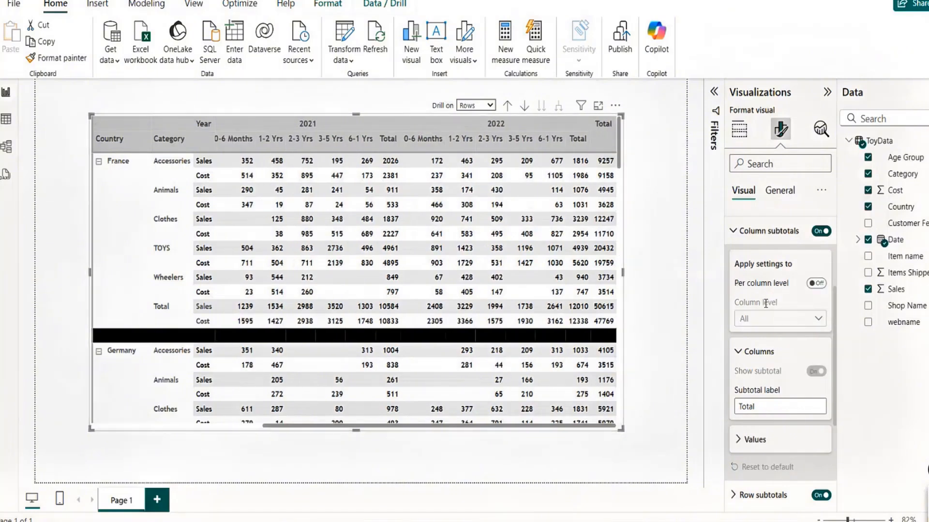
{"action": "left_click", "coordinate": [819, 232]}
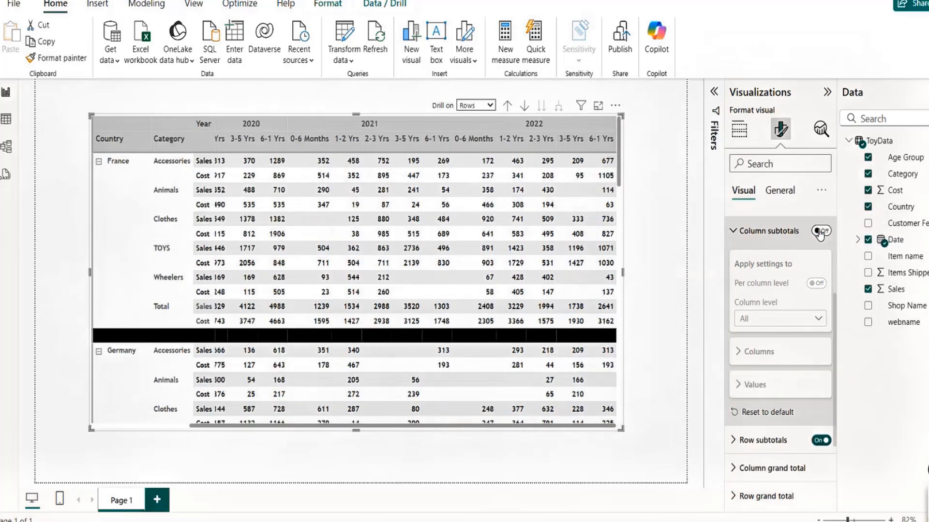
{"action": "left_click", "coordinate": [735, 233]}
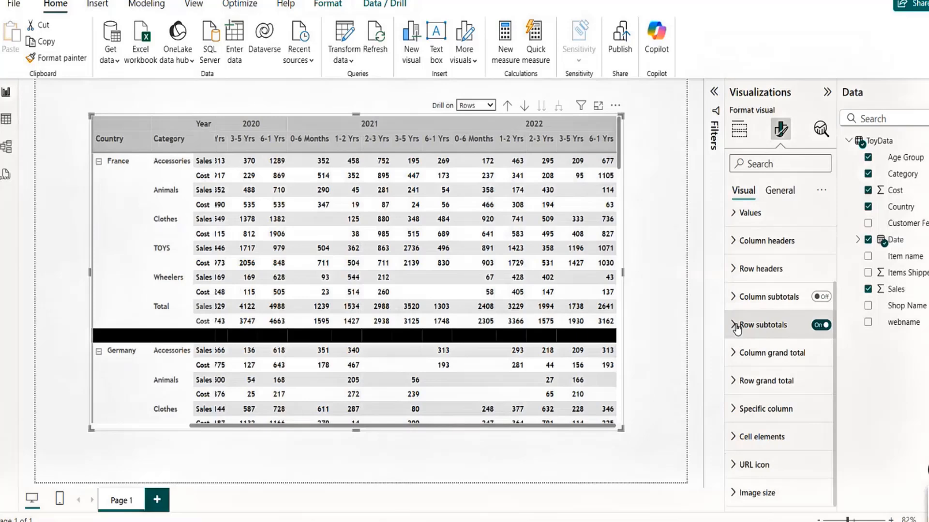
Examine the total rows at the end of the matrix, turn the row subtotals off to compare, and turn them back on
{"action": "left_click_drag", "start_coordinate": [620, 164], "coordinate": [618, 426]}
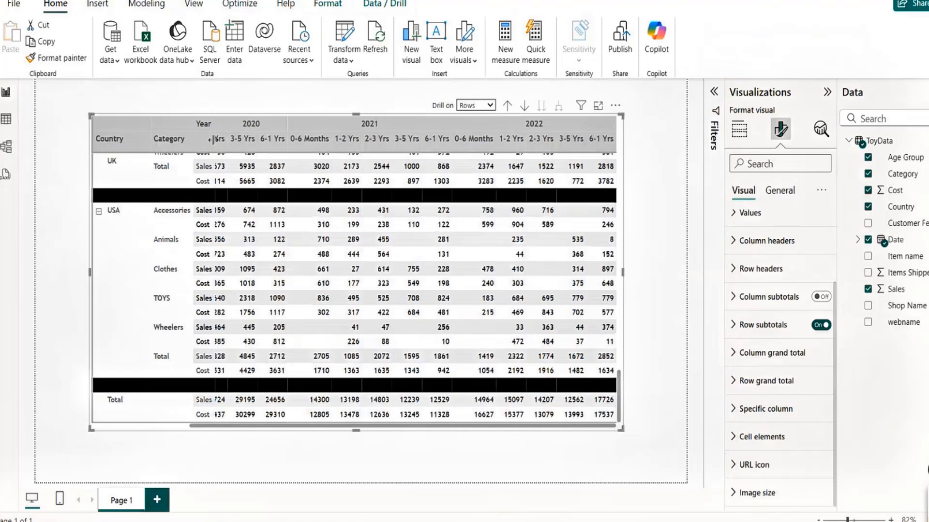
{"action": "left_click_drag", "start_coordinate": [213, 138], "coordinate": [227, 139]}
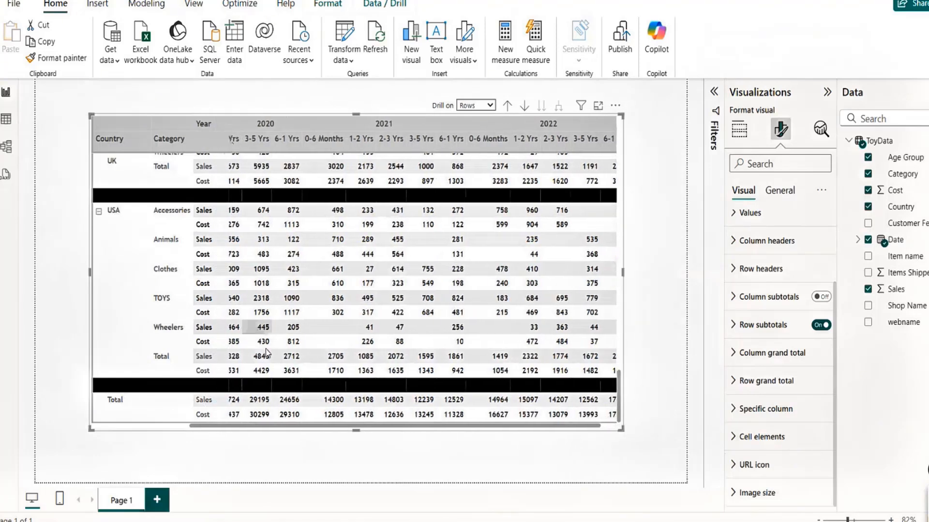
{"action": "left_click", "coordinate": [818, 325]}
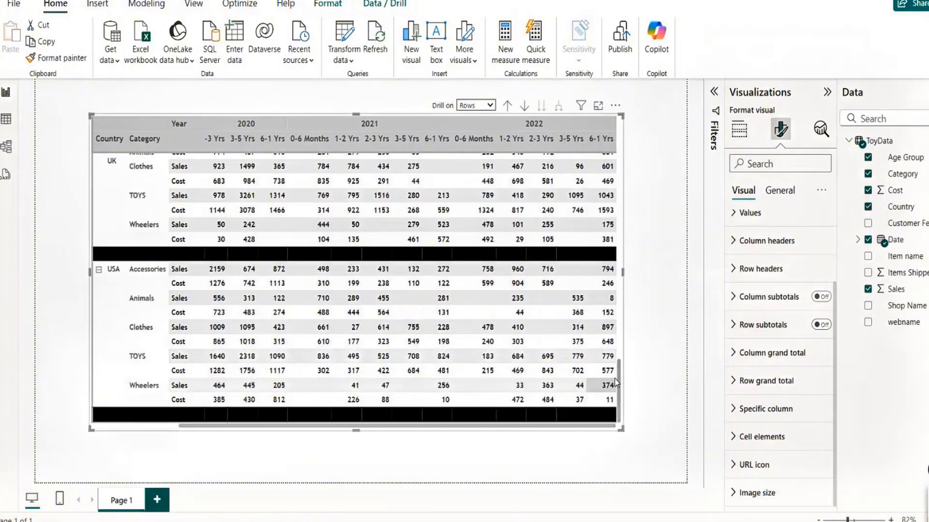
{"action": "left_click", "coordinate": [826, 326]}
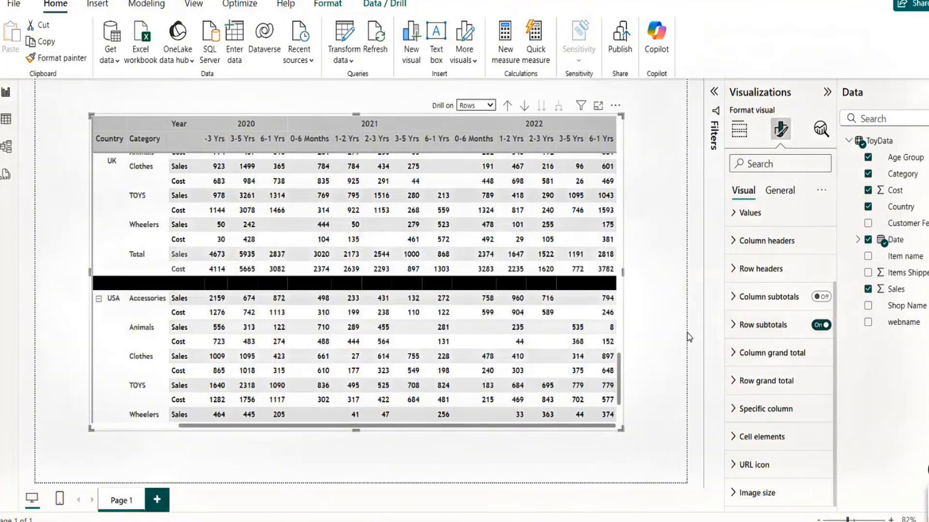
Apply the row subtotal settings per row level and label the Country level's subtotal Country Total
{"action": "left_click", "coordinate": [734, 325]}
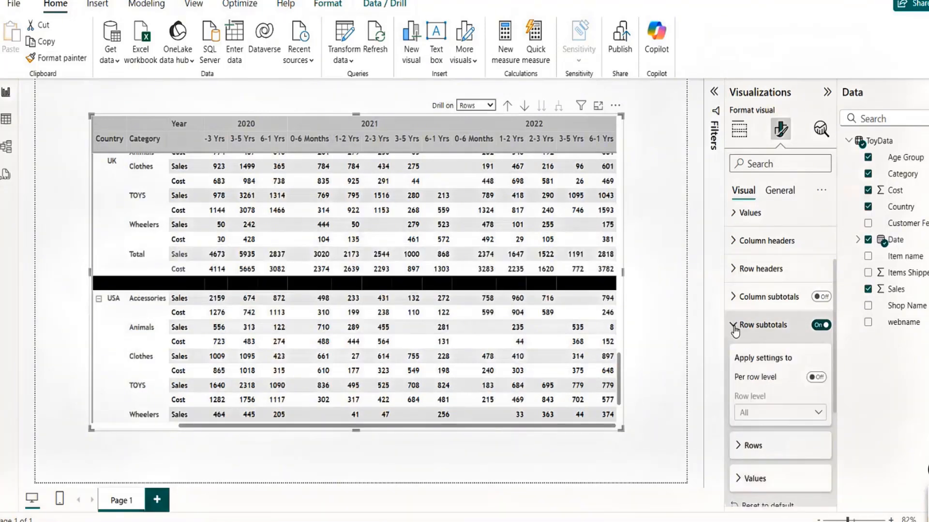
{"action": "scroll", "coordinate": [760, 285], "scroll_direction": "down", "scroll_amount": 3}
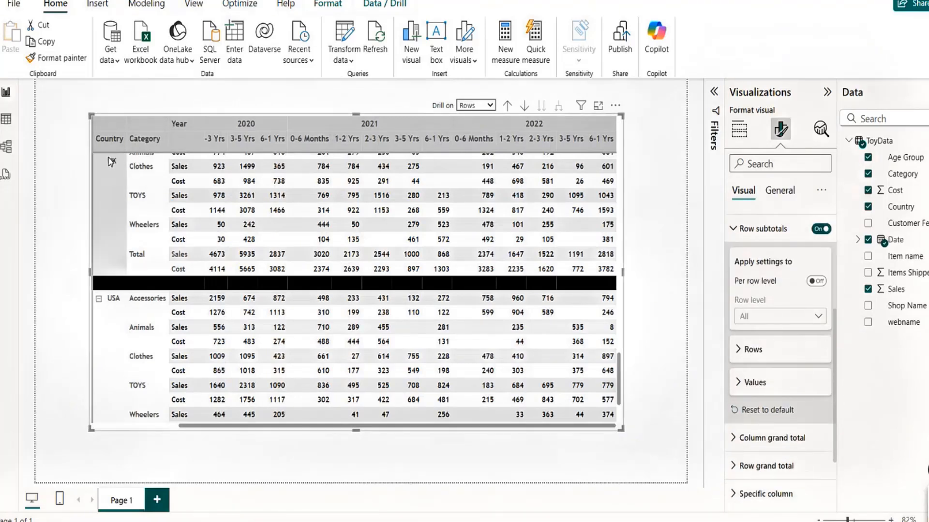
{"action": "left_click", "coordinate": [817, 282]}
{"action": "left_click", "coordinate": [787, 319]}
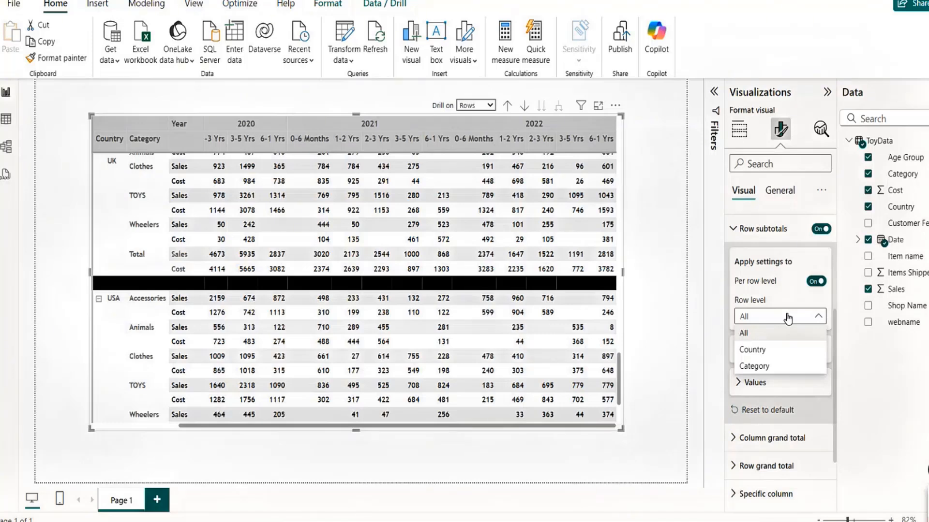
{"action": "left_click", "coordinate": [767, 355]}
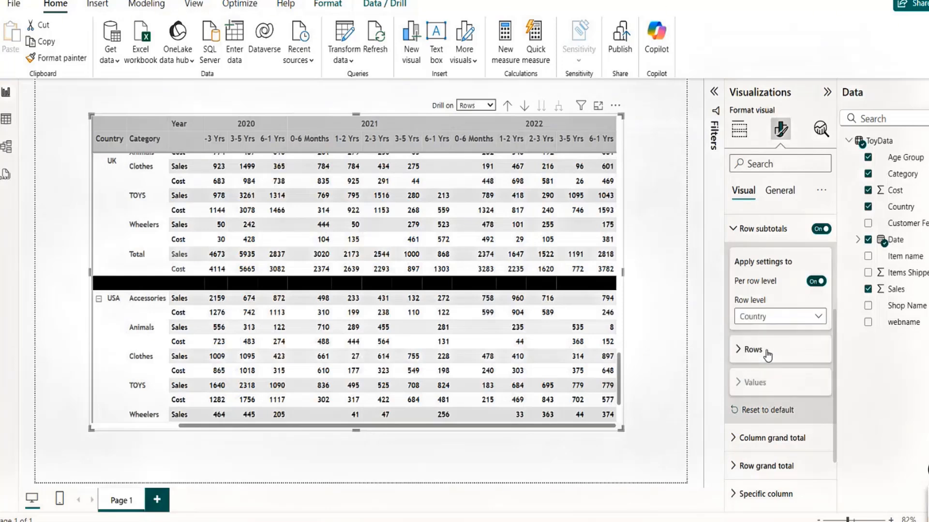
{"action": "left_click", "coordinate": [739, 353]}
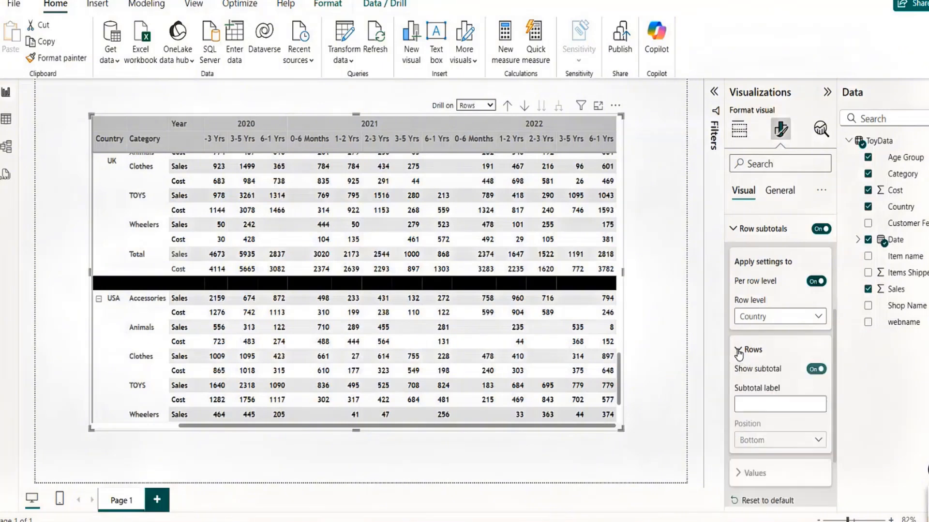
{"action": "left_click", "coordinate": [752, 403]}
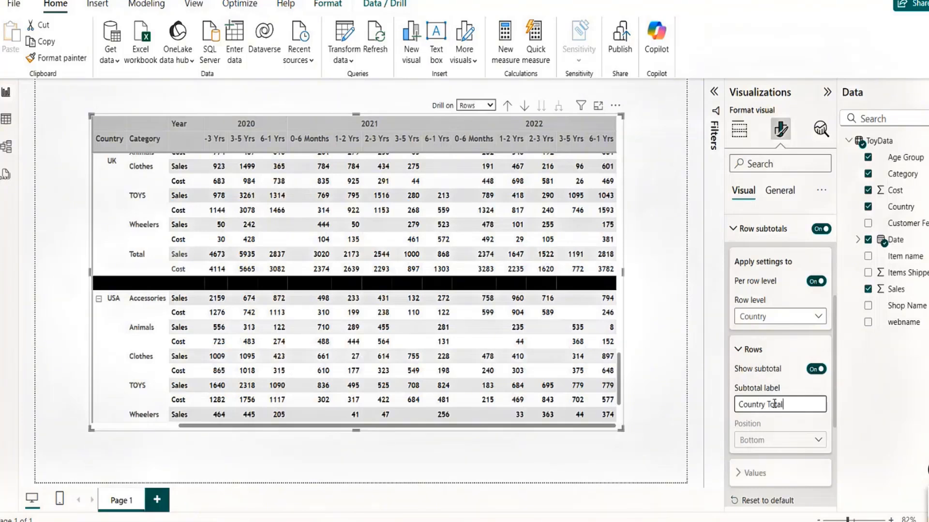
{"action": "left_click", "coordinate": [788, 390]}
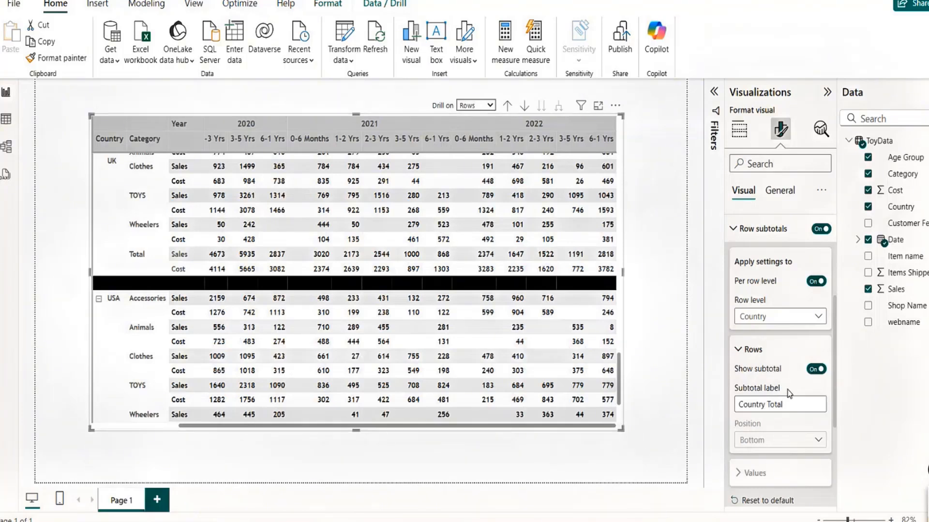
Label the Category level's row subtotal Category Total and check both labels down to the matrix's last row
{"action": "left_click", "coordinate": [804, 319]}
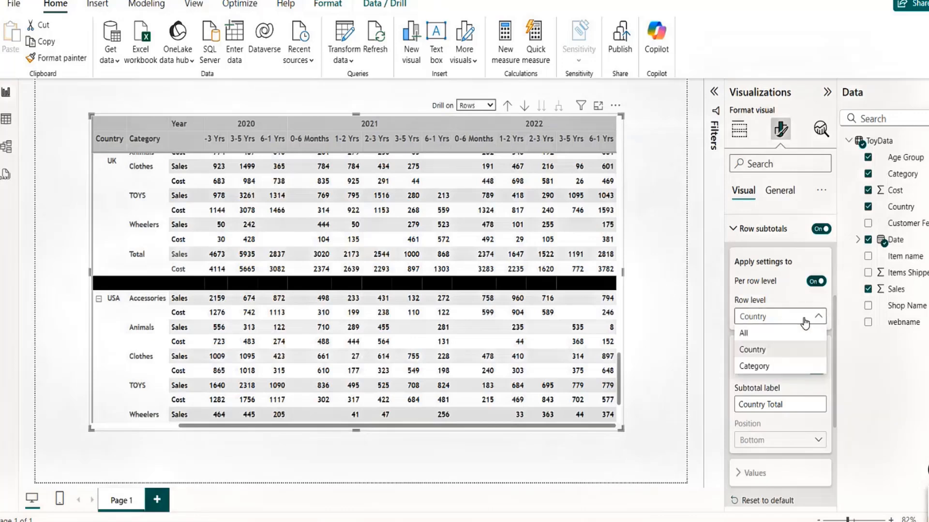
{"action": "left_click", "coordinate": [778, 369]}
{"action": "left_click", "coordinate": [754, 406]}
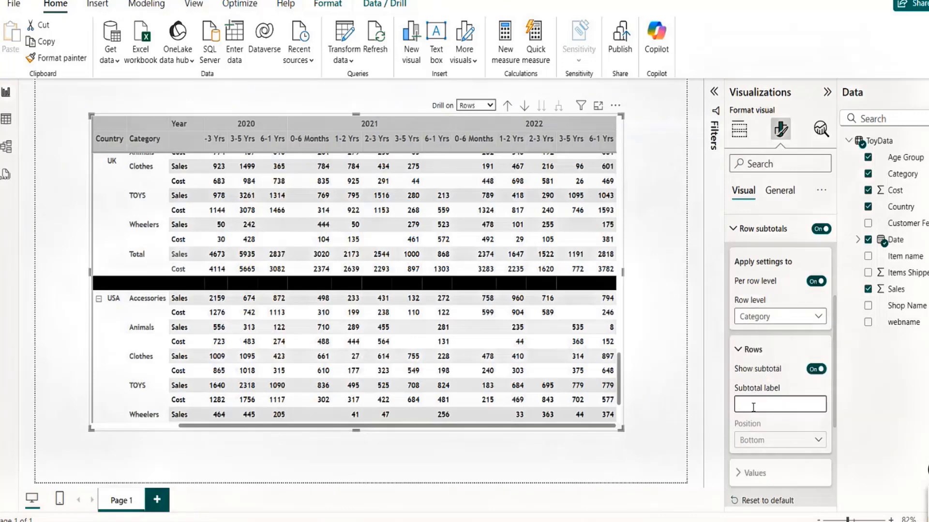
{"action": "type", "text": "Category TOT"}
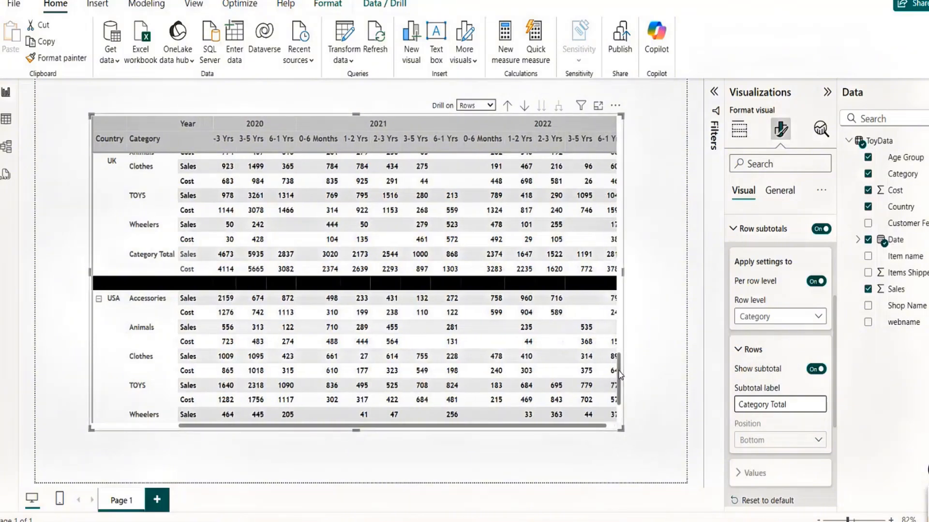
{"action": "left_click_drag", "start_coordinate": [619, 388], "coordinate": [620, 416]}
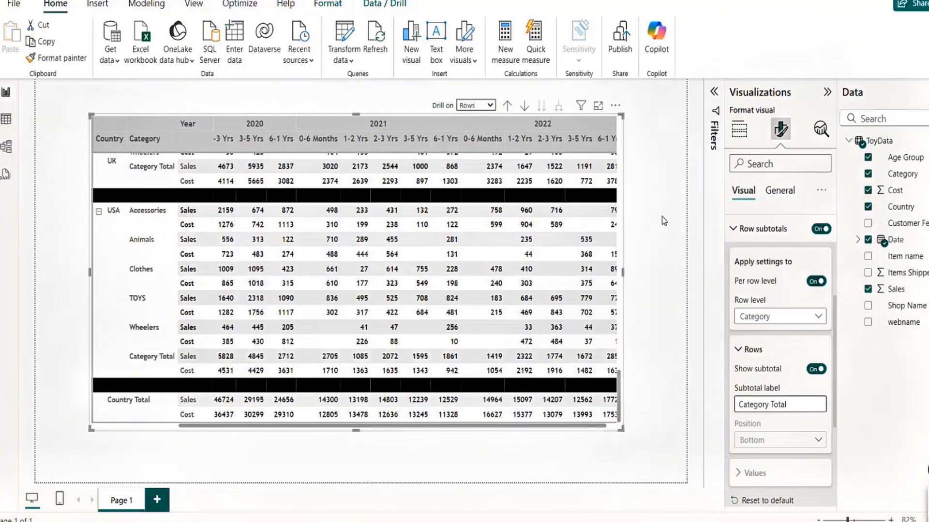
Hide the Category level's row subtotal, comparing the matrix with per-row-level settings off and on and with that subtotal shown and hidden
{"action": "left_click", "coordinate": [831, 349]}
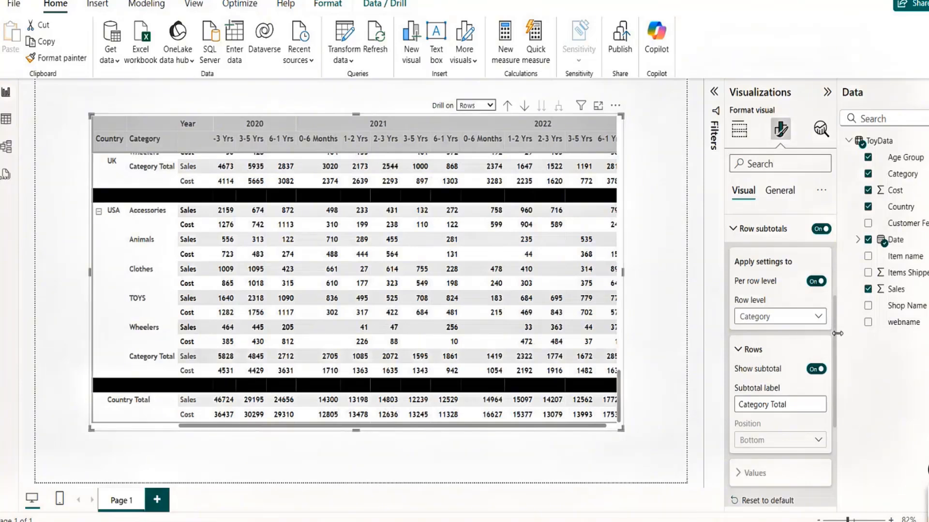
{"action": "scroll", "coordinate": [833, 318], "scroll_direction": "up", "scroll_amount": 3}
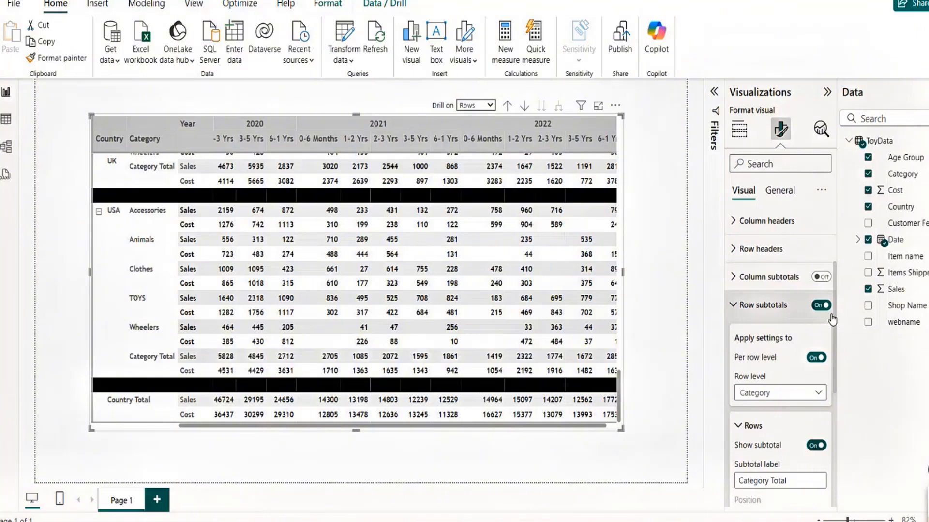
{"action": "scroll", "coordinate": [832, 319], "scroll_direction": "down", "scroll_amount": 2}
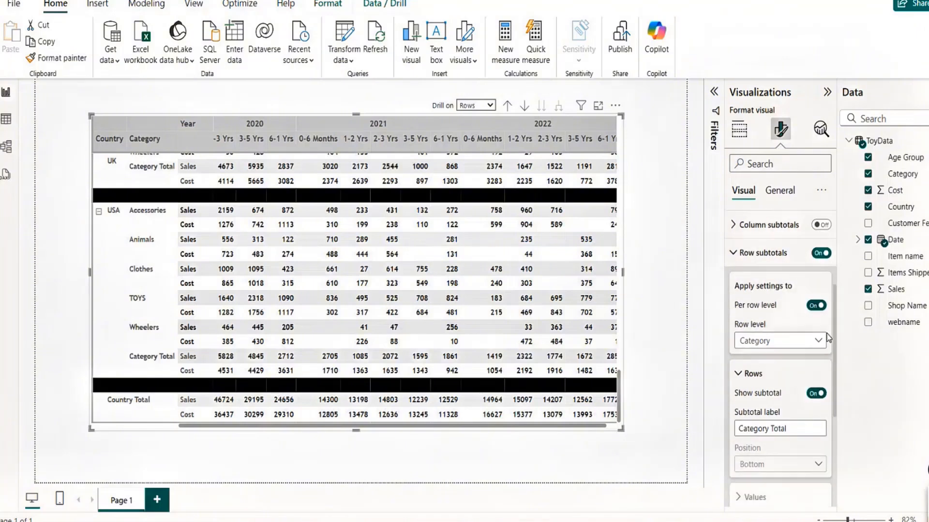
{"action": "left_click", "coordinate": [814, 307]}
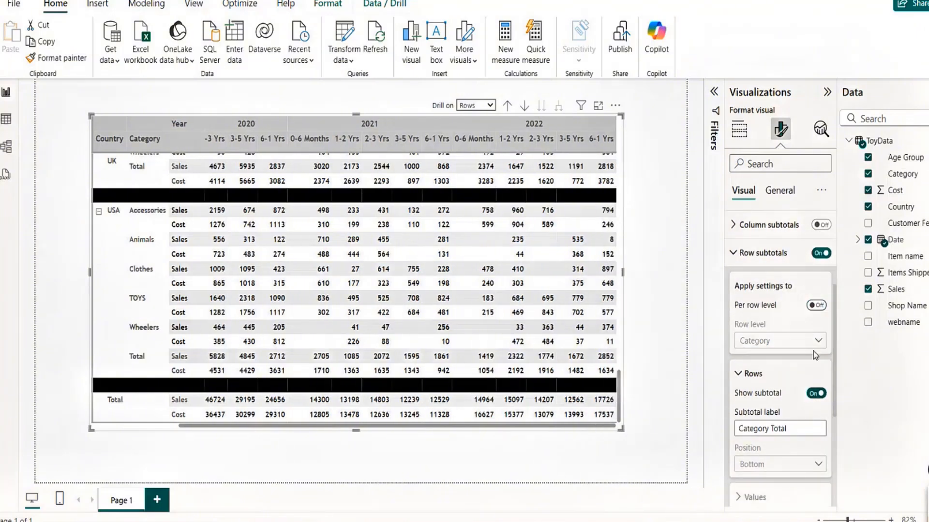
{"action": "left_click", "coordinate": [814, 394]}
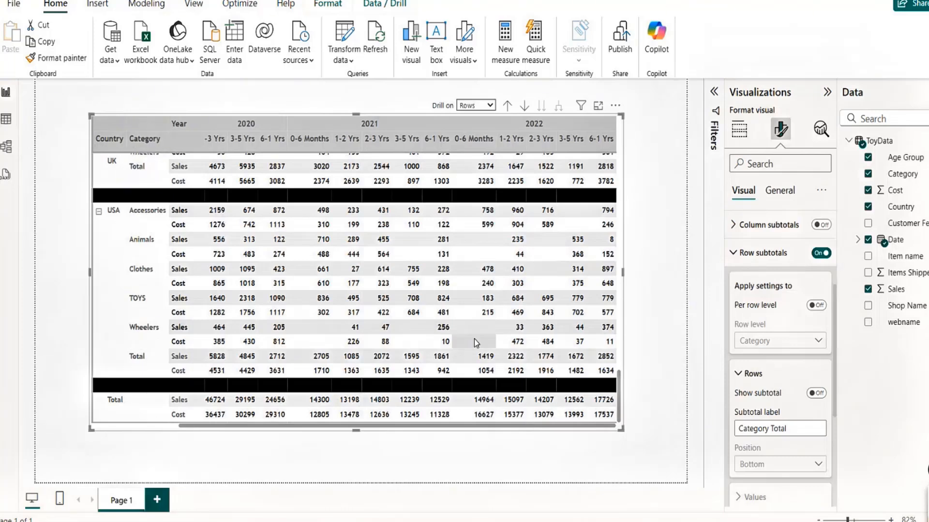
{"action": "left_click", "coordinate": [817, 305]}
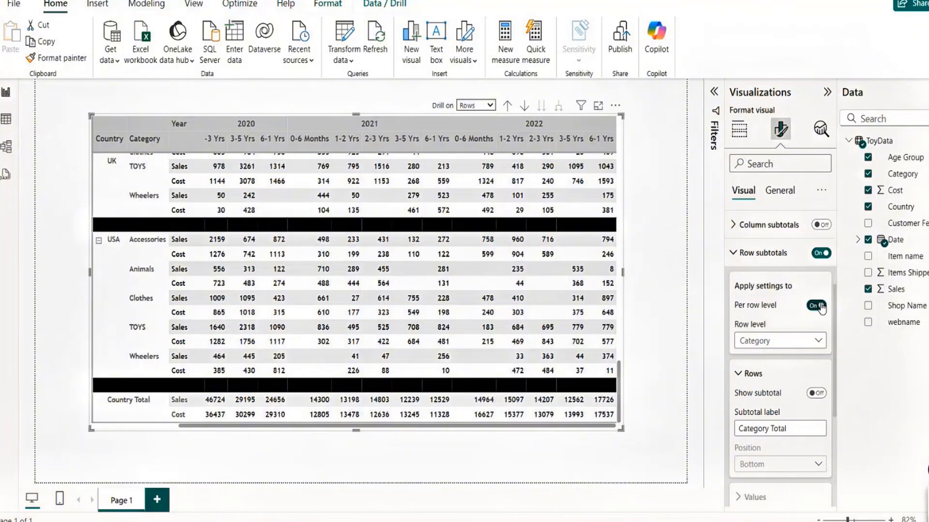
{"action": "left_click", "coordinate": [818, 395]}
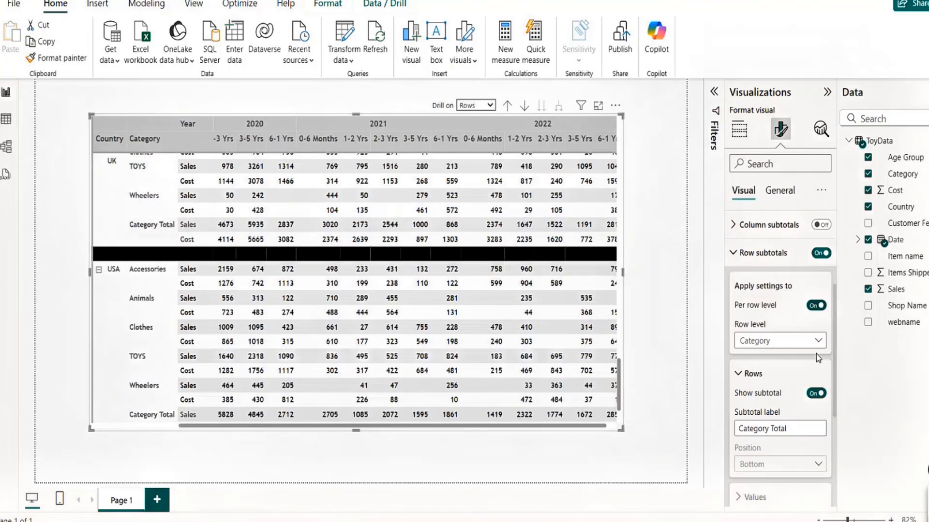
{"action": "left_click", "coordinate": [816, 395]}
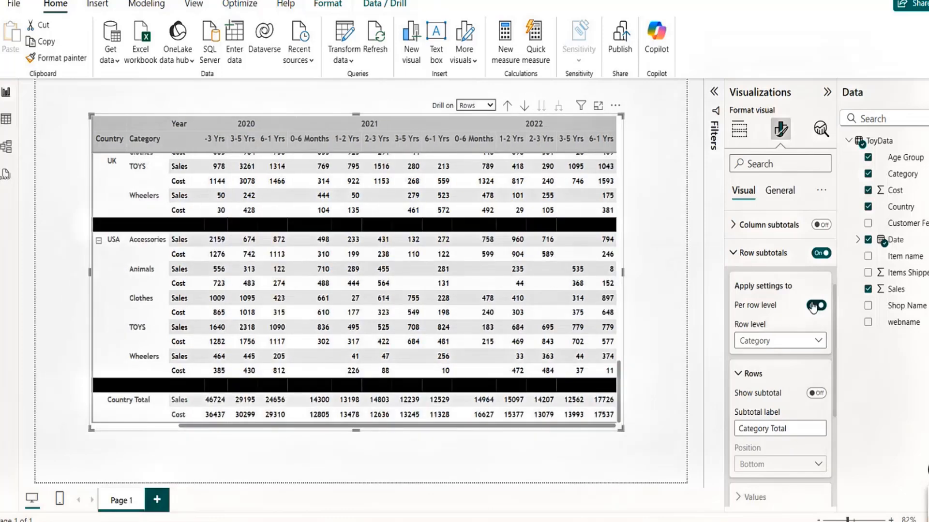
Turn off the per-row-level settings for the row subtotals and review the matrix's row fields and the remaining row subtotal options
{"action": "left_click", "coordinate": [815, 305]}
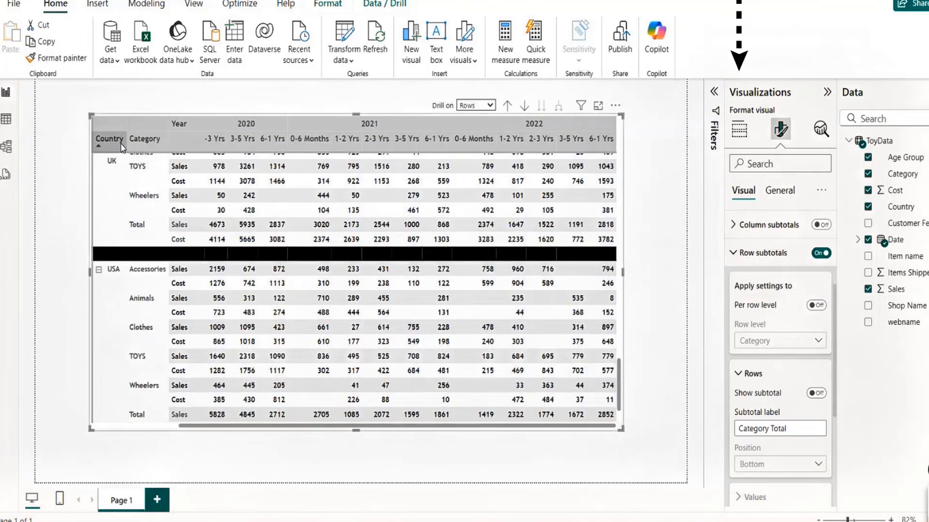
{"action": "left_click", "coordinate": [739, 129]}
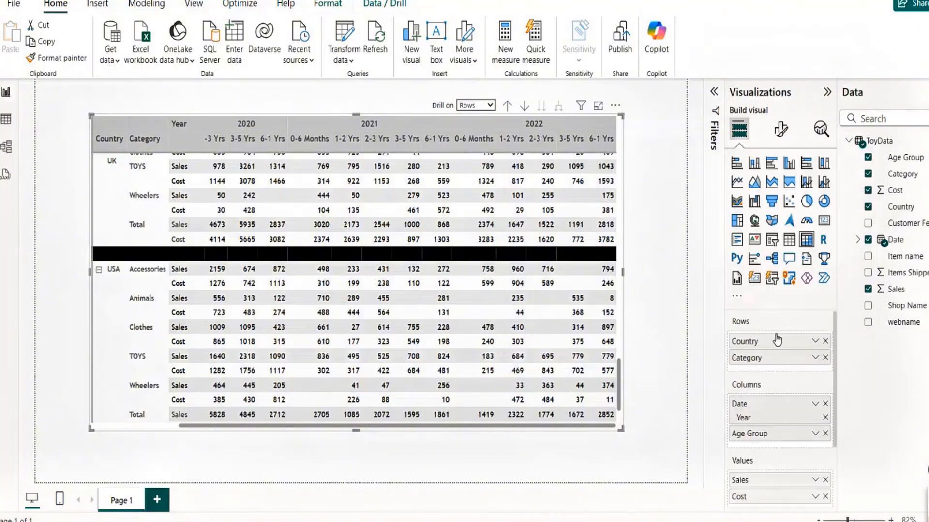
{"action": "left_click", "coordinate": [781, 129]}
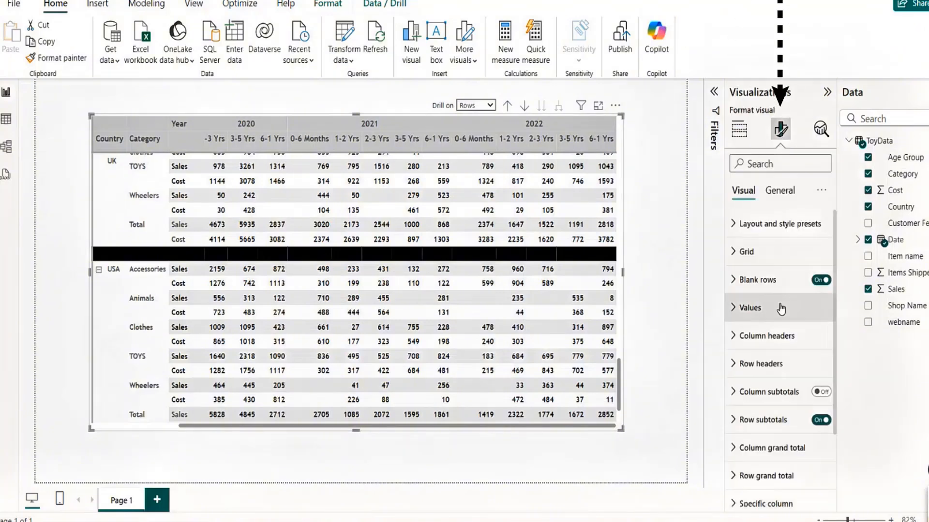
{"action": "left_click", "coordinate": [745, 421]}
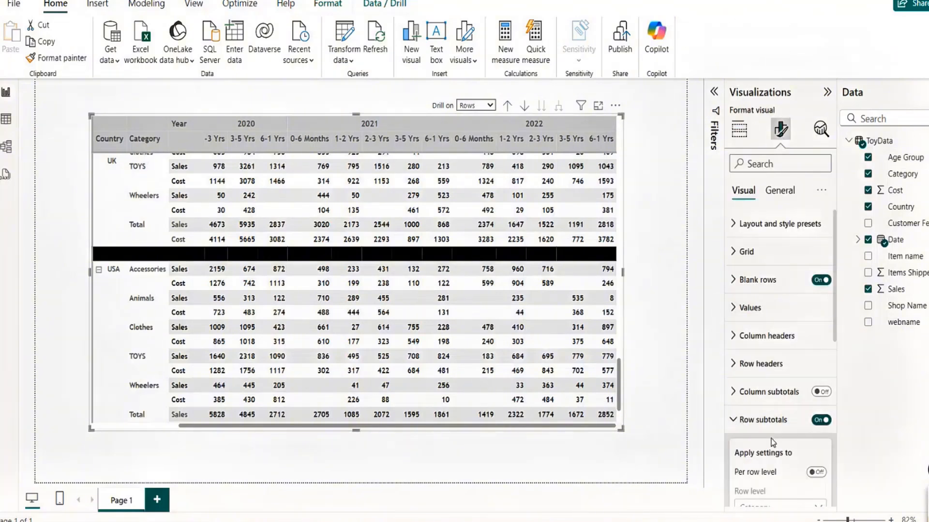
{"action": "left_click_drag", "start_coordinate": [834, 329], "coordinate": [838, 413]}
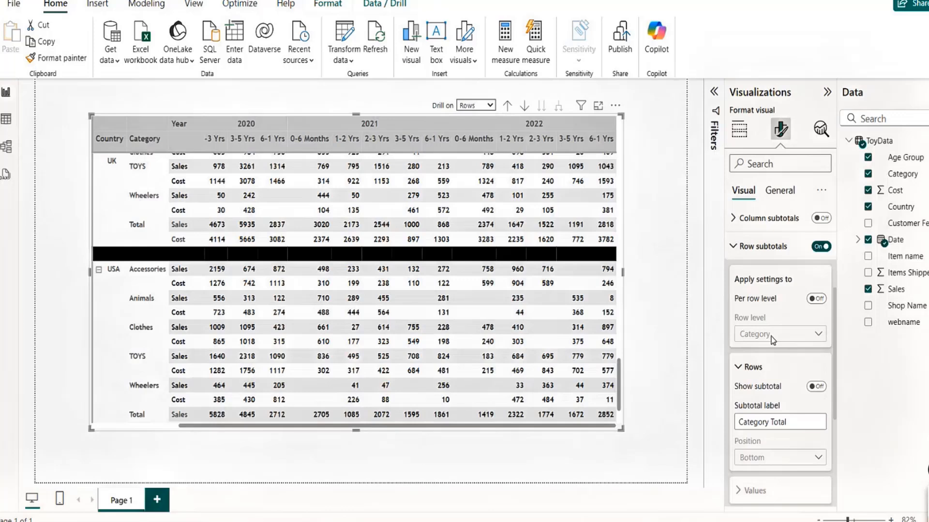
{"action": "left_click", "coordinate": [740, 368]}
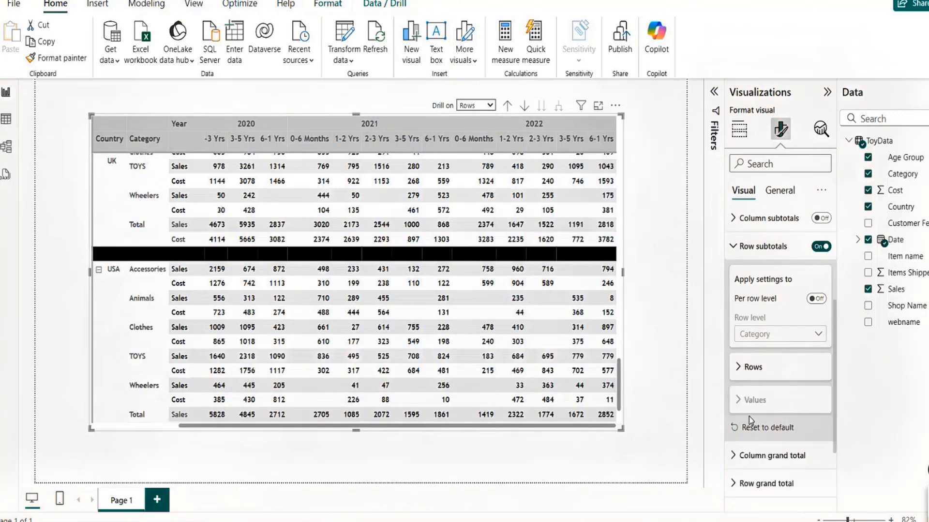
{"action": "left_click_drag", "start_coordinate": [836, 396], "coordinate": [835, 443]}
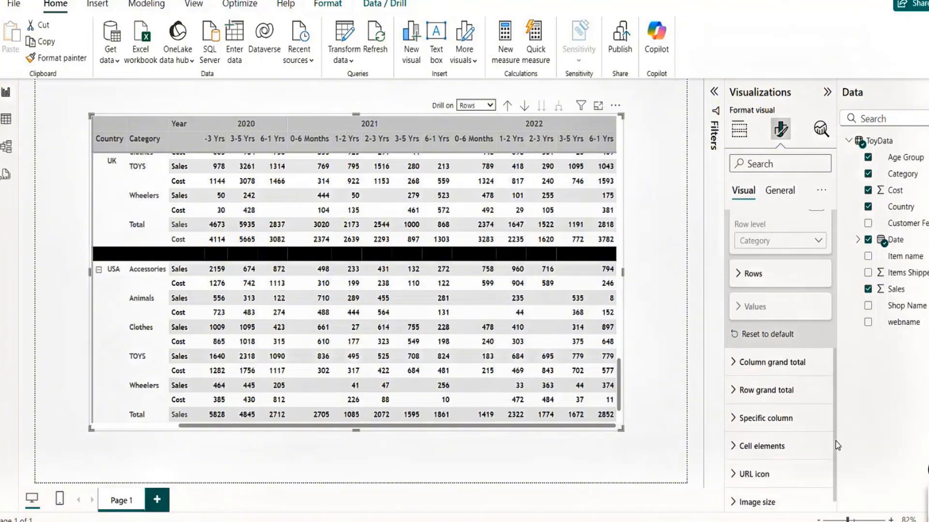
Examine the font, text color, background and label options for the column grand total values
{"action": "left_click", "coordinate": [735, 366]}
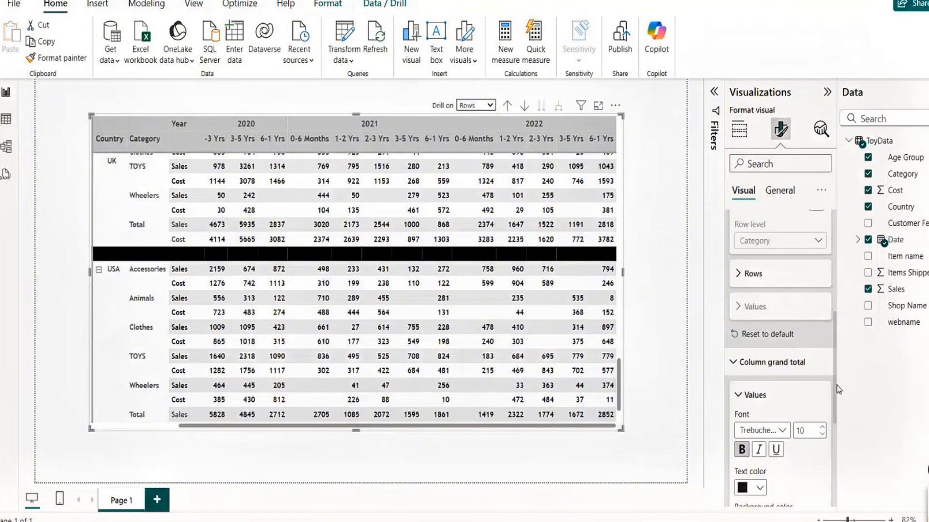
{"action": "left_click_drag", "start_coordinate": [836, 384], "coordinate": [836, 420]}
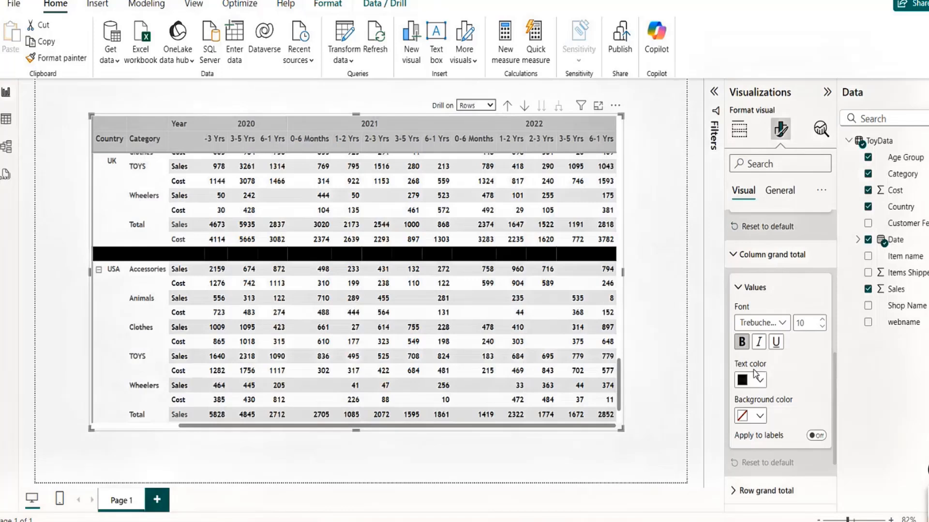
{"action": "left_click", "coordinate": [733, 256]}
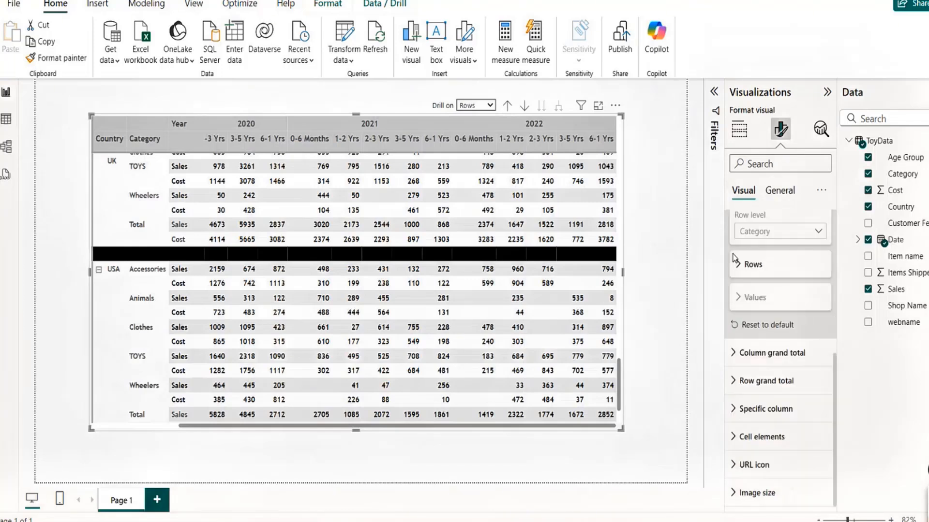
Give the row grand total values font size 12 and a green background, and apply the formatting to the labels
{"action": "left_click", "coordinate": [736, 386]}
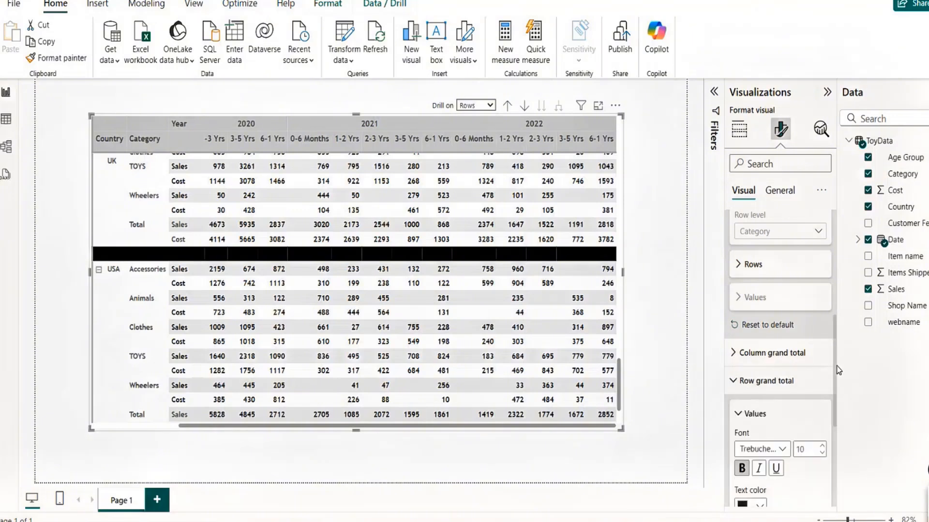
{"action": "scroll", "coordinate": [838, 370], "scroll_direction": "down", "scroll_amount": 3}
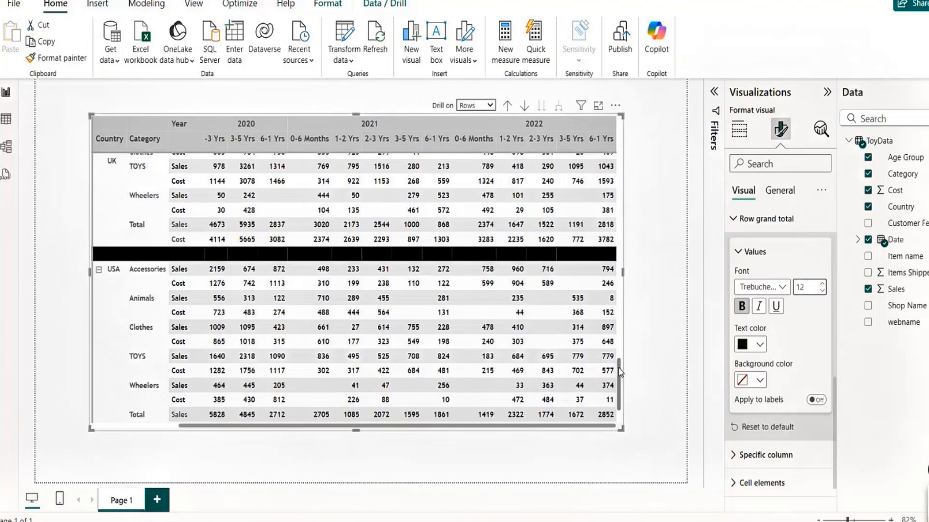
{"action": "scroll", "coordinate": [620, 410], "scroll_direction": "down", "scroll_amount": 2}
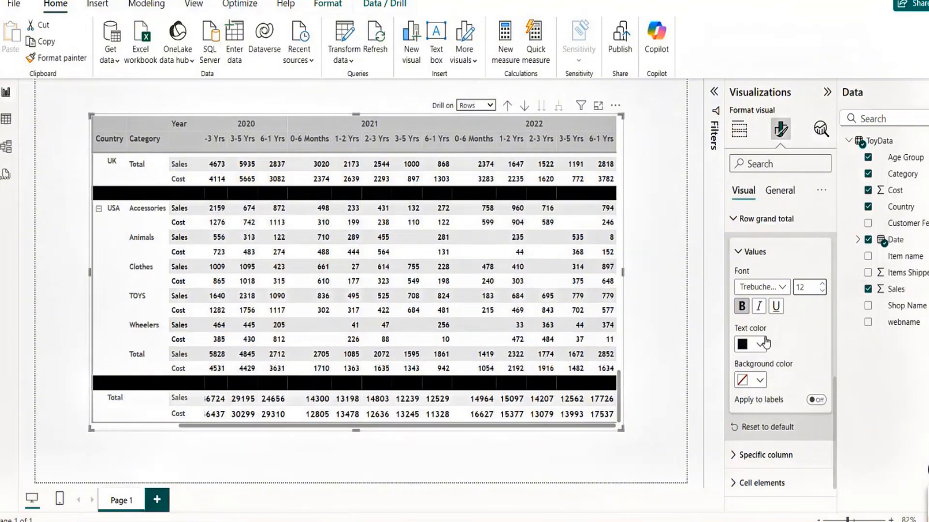
{"action": "left_click", "coordinate": [760, 380]}
{"action": "left_click", "coordinate": [786, 320]}
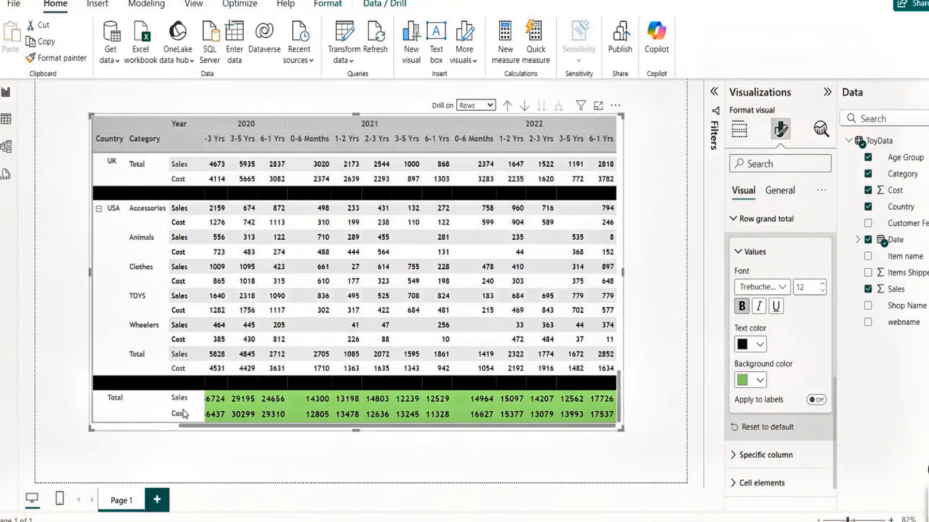
{"action": "left_click", "coordinate": [818, 401]}
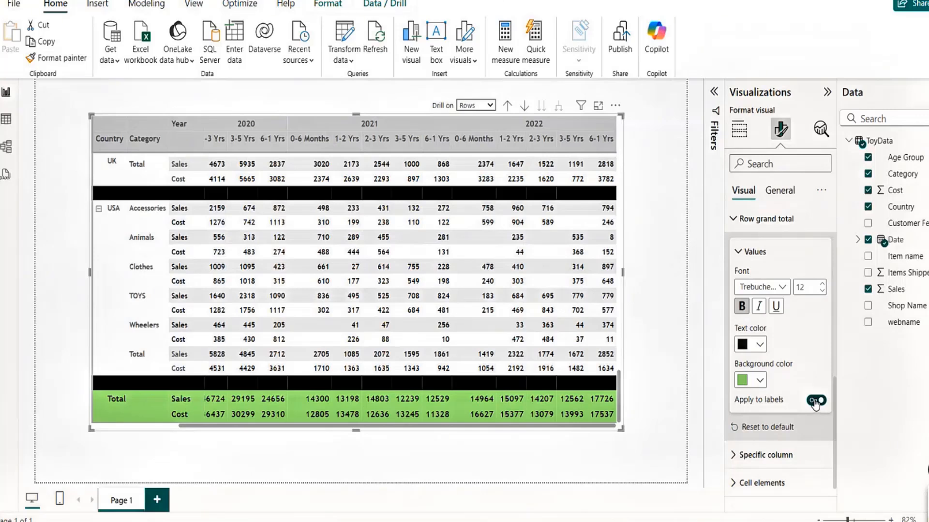
Restyle the row grand total with a dark grey background, light grey text and font size 10
{"action": "left_click", "coordinate": [758, 382]}
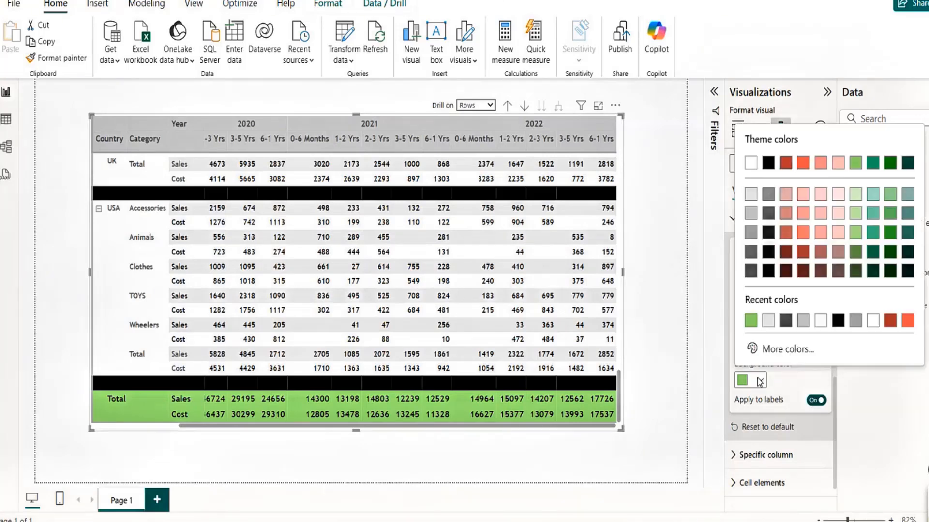
{"action": "left_click", "coordinate": [751, 272]}
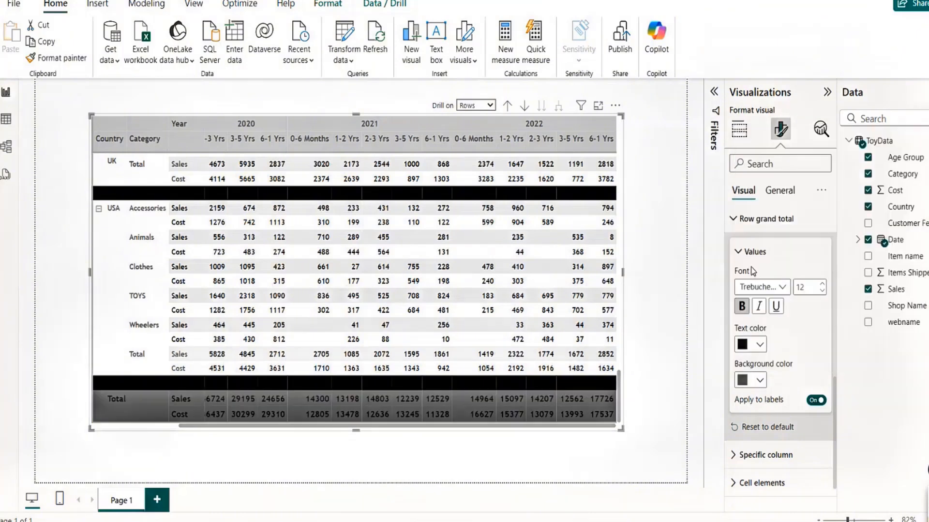
{"action": "left_click", "coordinate": [761, 346]}
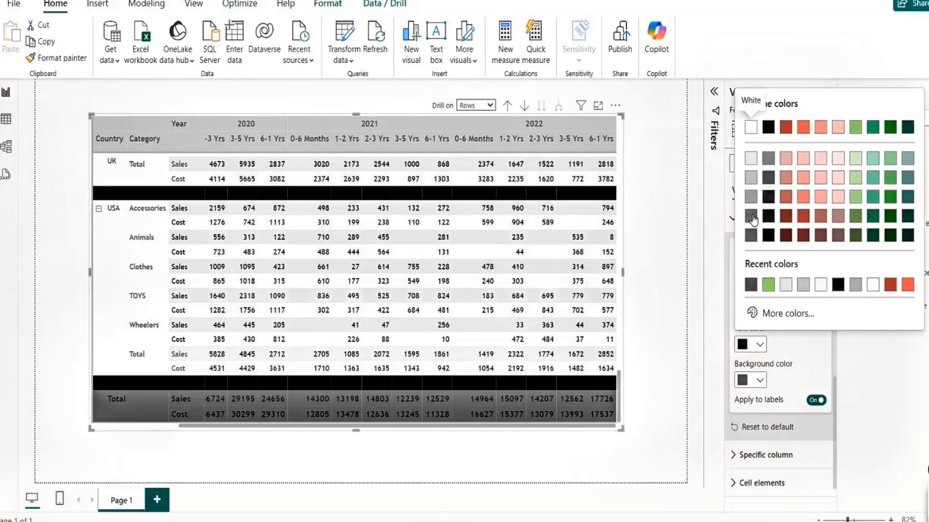
{"action": "left_click", "coordinate": [750, 159]}
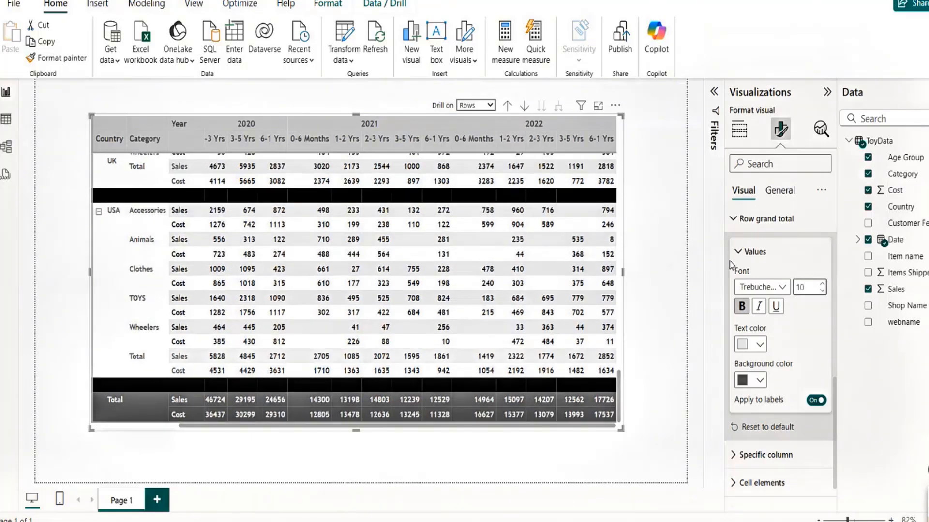
{"action": "left_click", "coordinate": [739, 251]}
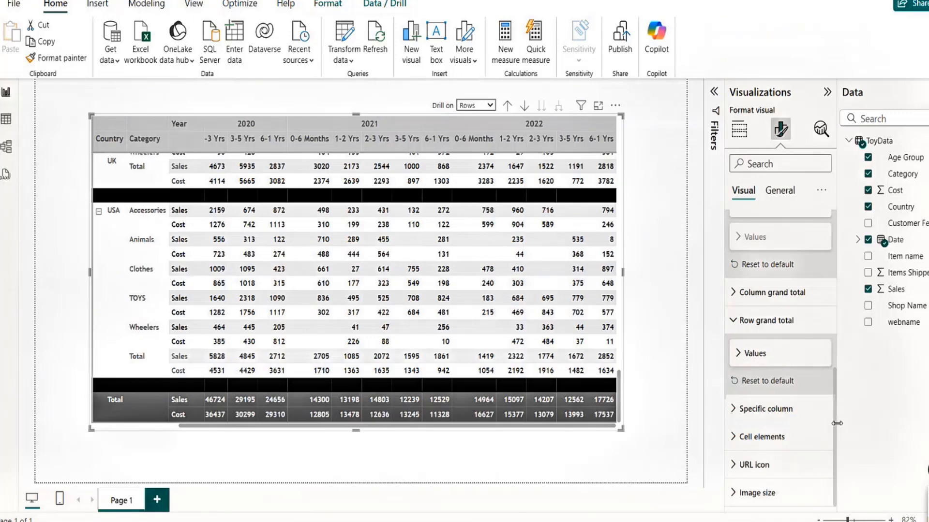
Examine the specific column settings for the Sales series, including where they apply and which value formats they offer
{"action": "left_click", "coordinate": [735, 411]}
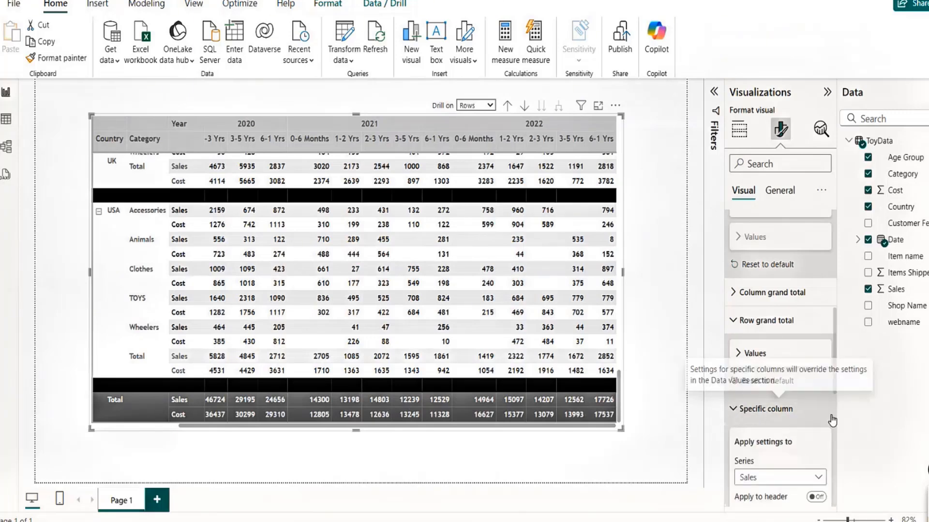
{"action": "left_click_drag", "start_coordinate": [834, 339], "coordinate": [834, 381]}
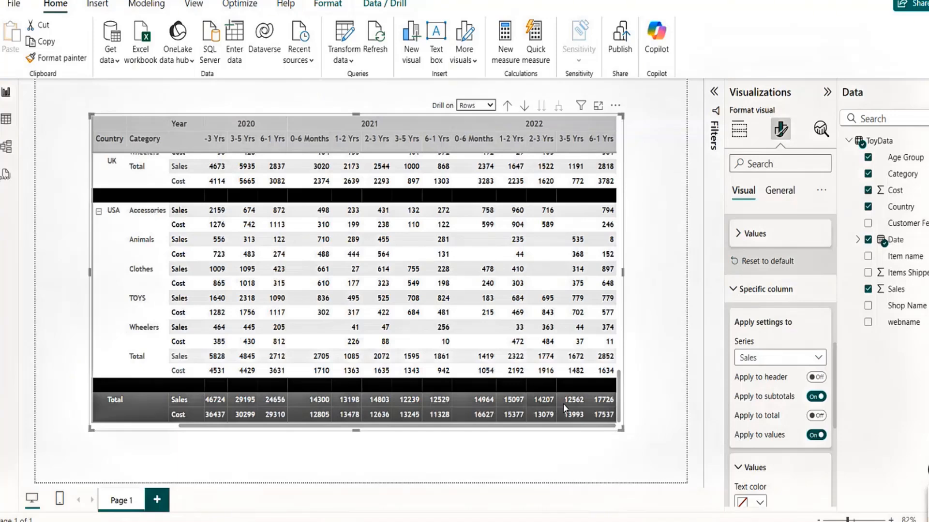
{"action": "scroll", "coordinate": [836, 361], "scroll_direction": "down", "scroll_amount": 2}
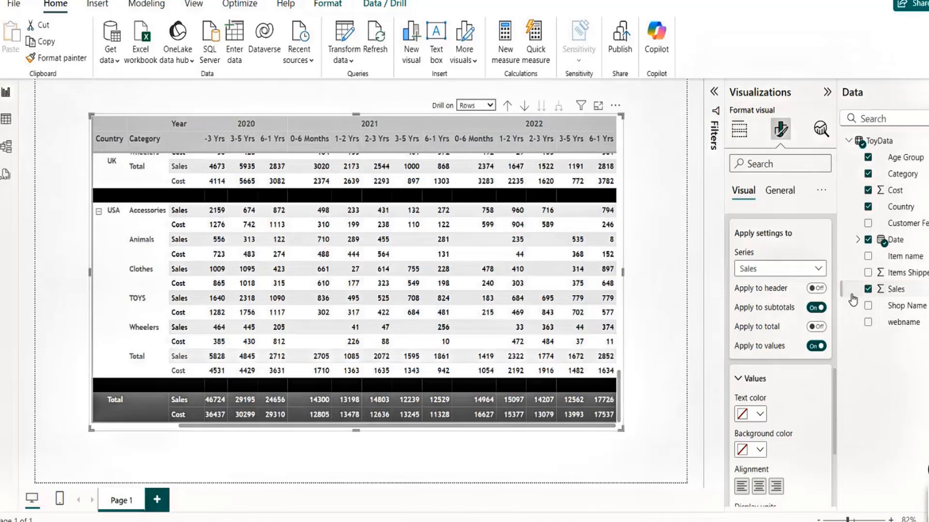
{"action": "scroll", "coordinate": [837, 389], "scroll_direction": "up", "scroll_amount": 1}
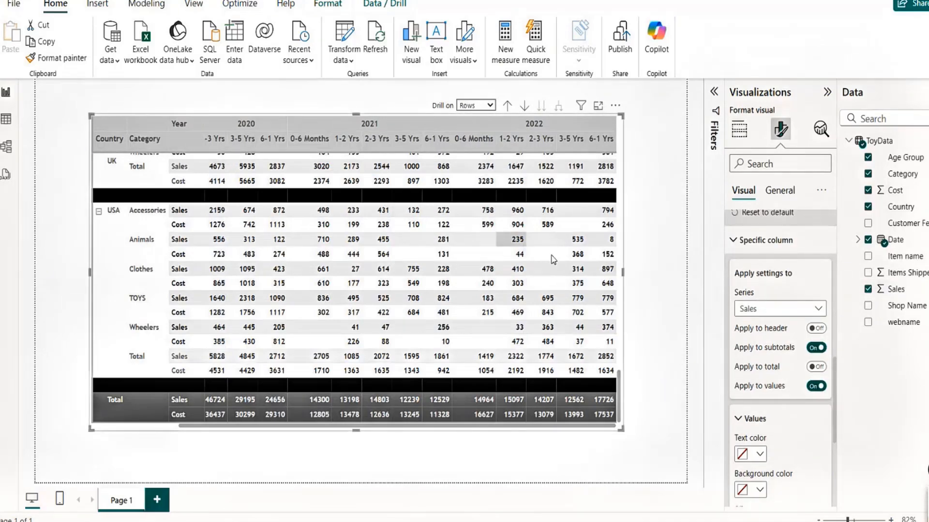
Return to the matrix's first rows and widen the visual and its Country column so country names fit on one line
{"action": "left_click_drag", "start_coordinate": [618, 410], "coordinate": [618, 140]}
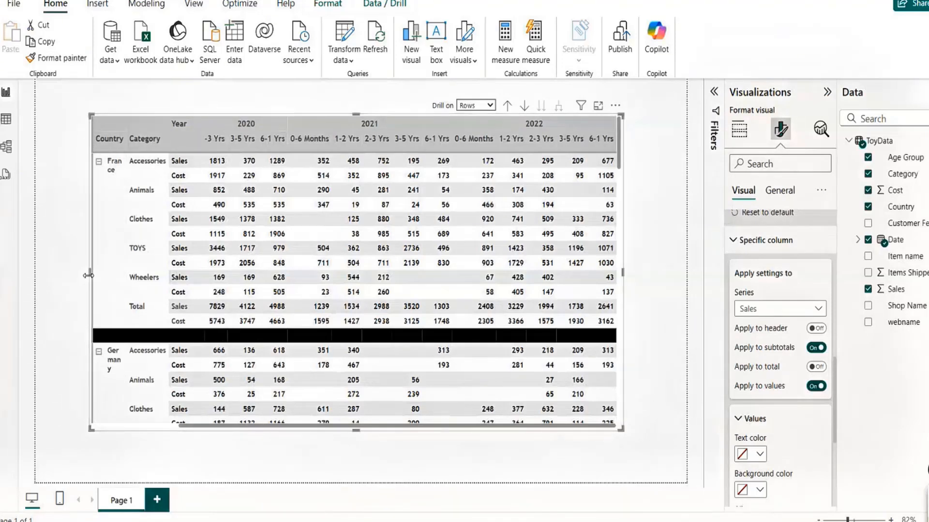
{"action": "left_click_drag", "start_coordinate": [90, 274], "coordinate": [71, 274]}
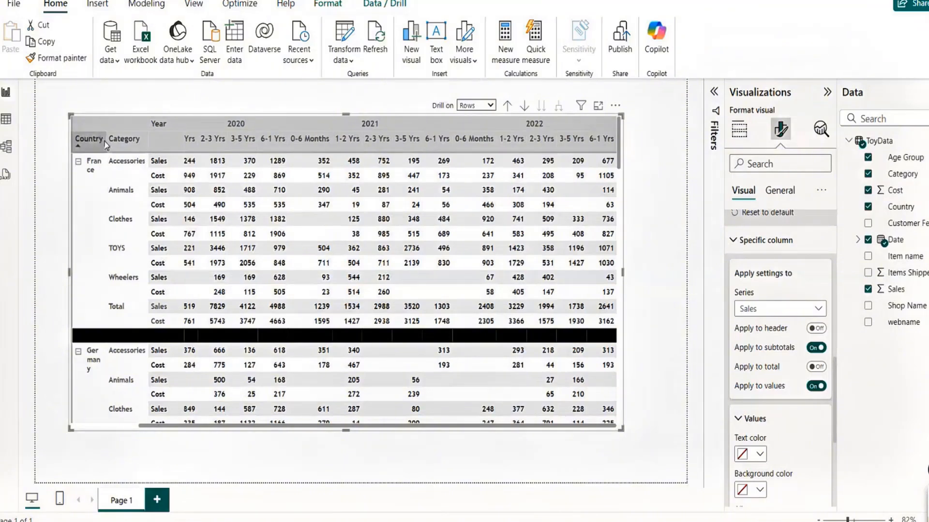
{"action": "left_click_drag", "start_coordinate": [106, 141], "coordinate": [120, 140]}
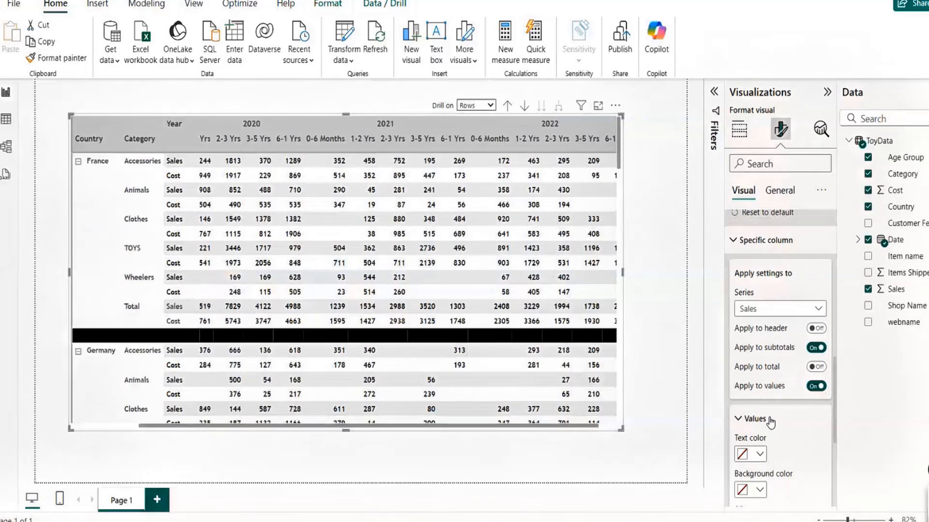
Give the Sales series values a green background and check the coloring from the matrix's first year column
{"action": "left_click_drag", "start_coordinate": [836, 373], "coordinate": [833, 402]}
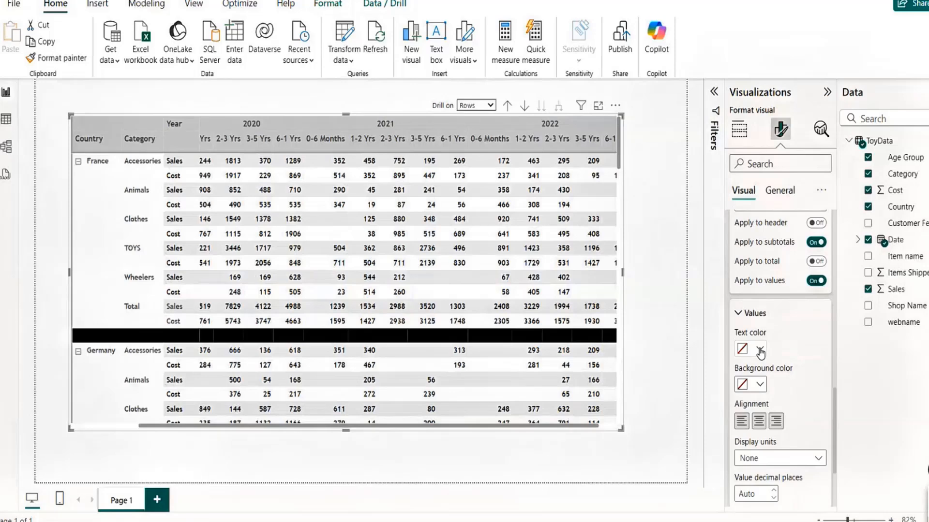
{"action": "left_click", "coordinate": [760, 385]}
{"action": "left_click", "coordinate": [785, 324]}
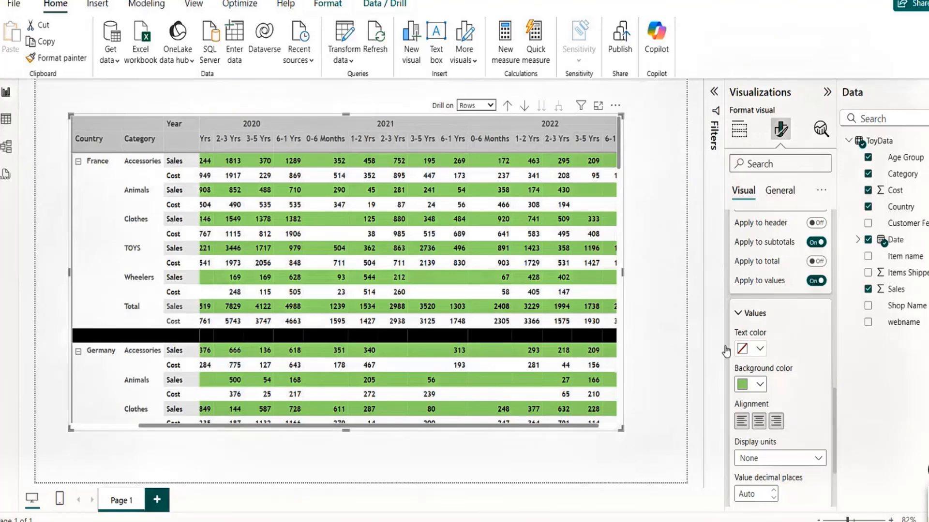
{"action": "left_click_drag", "start_coordinate": [501, 430], "coordinate": [435, 430]}
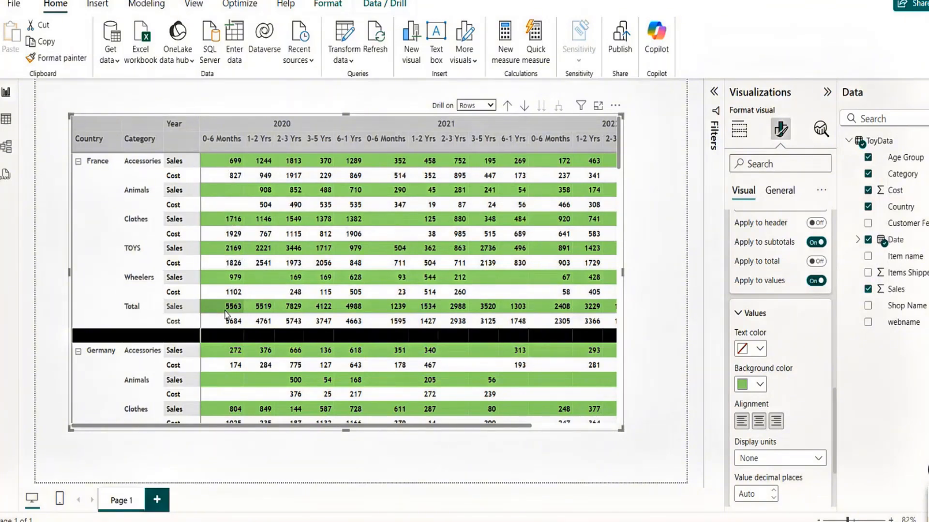
Turn the Sales formatting for subtotals off and back on to compare, and remove the green background
{"action": "left_click", "coordinate": [816, 242]}
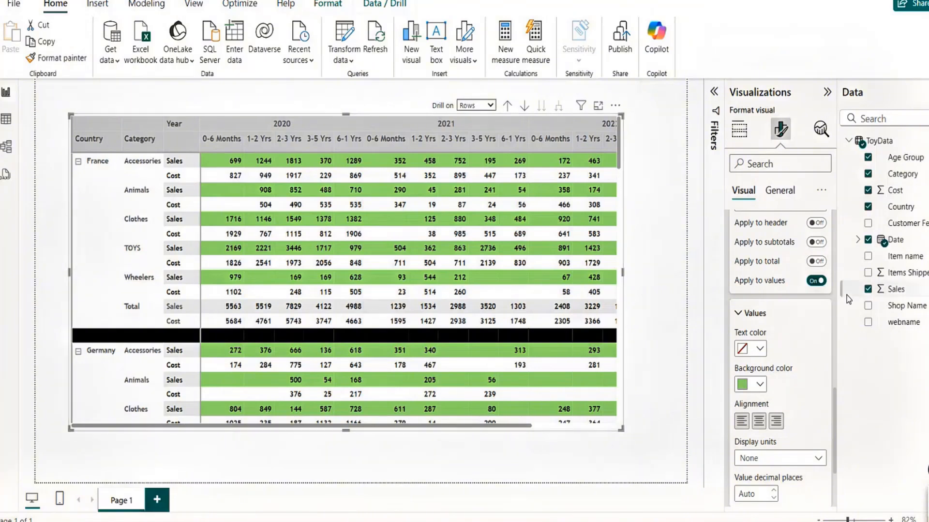
{"action": "left_click", "coordinate": [821, 243]}
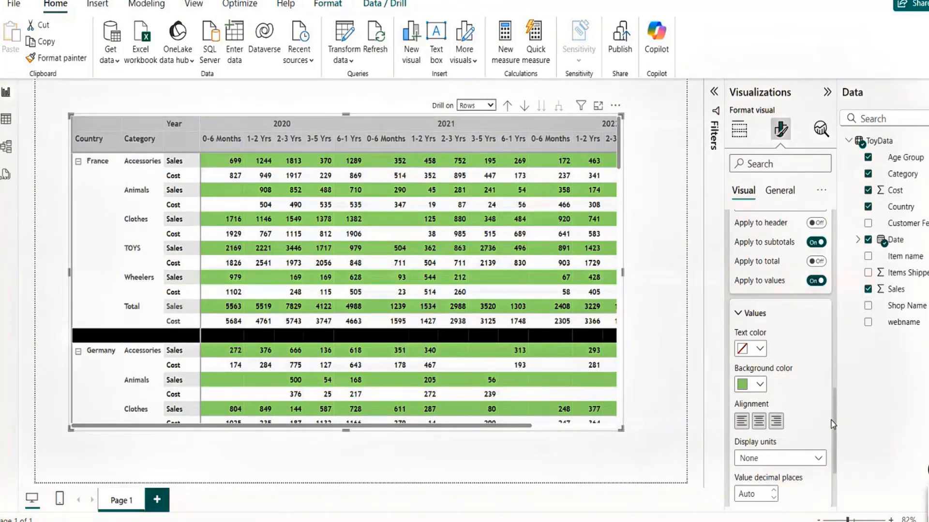
{"action": "mouse_move", "coordinate": [833, 424]}
{"action": "left_mouse_down"}
{"action": "mouse_move", "coordinate": [833, 440]}
{"action": "mouse_move", "coordinate": [834, 419]}
{"action": "left_mouse_up"}
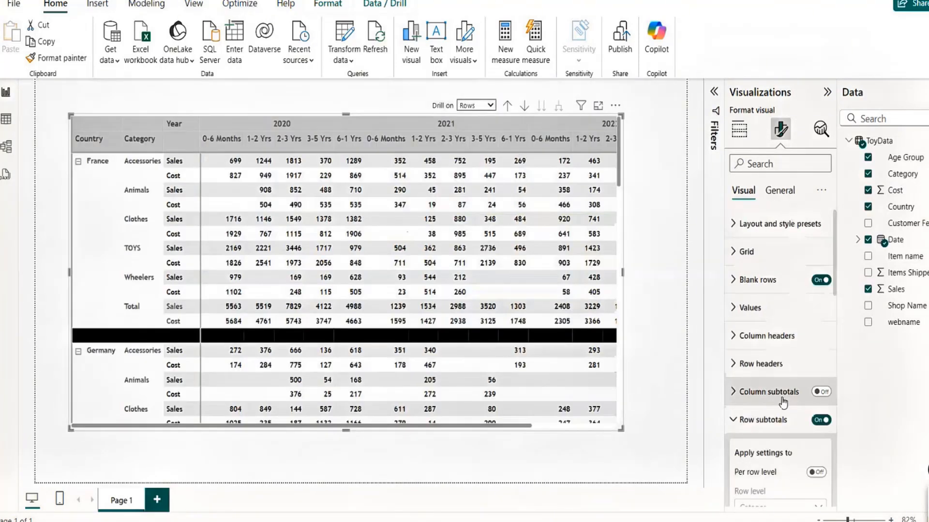
Check which series the specific column settings offer, collapse them, and open the matrix's cell elements settings
{"action": "left_click_drag", "start_coordinate": [836, 289], "coordinate": [837, 421]}
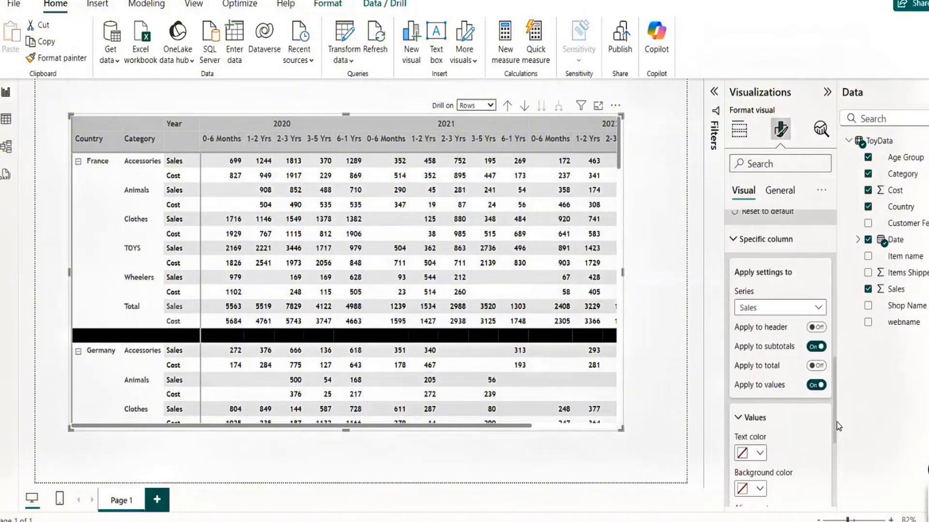
{"action": "left_click", "coordinate": [779, 308]}
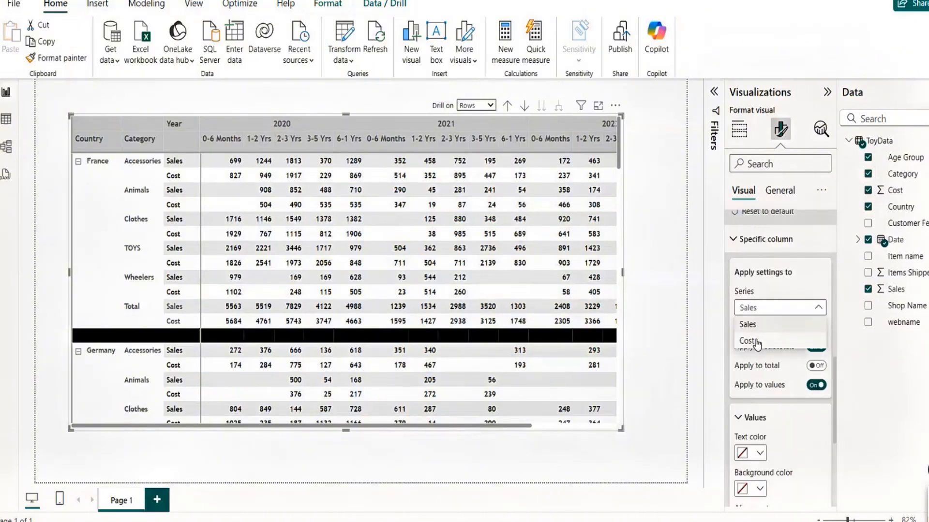
{"action": "left_click", "coordinate": [809, 292]}
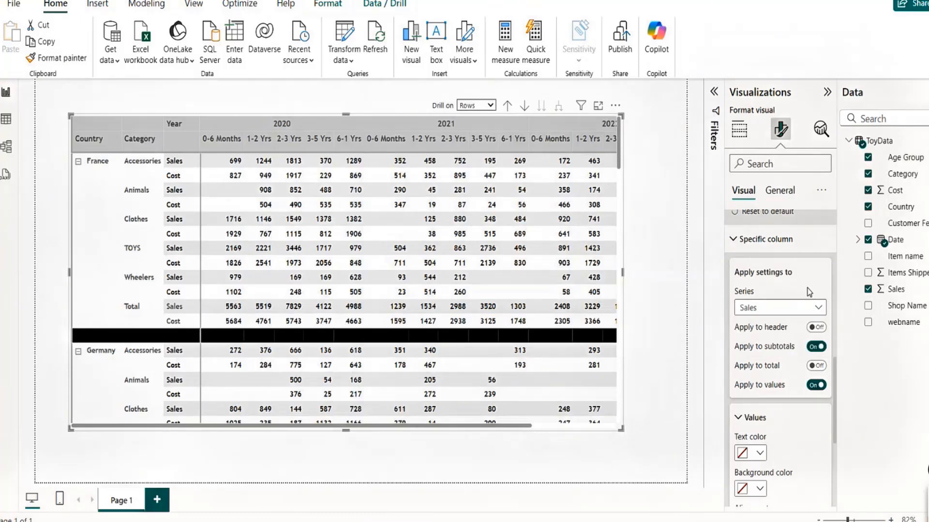
{"action": "left_click", "coordinate": [746, 249]}
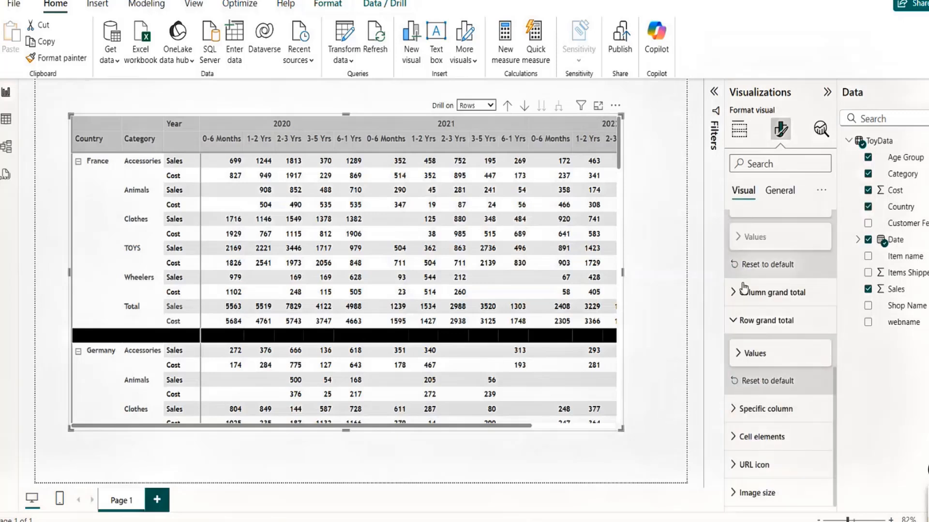
{"action": "left_click", "coordinate": [747, 439]}
{"action": "scroll", "coordinate": [836, 369], "scroll_direction": "down", "scroll_amount": 5}
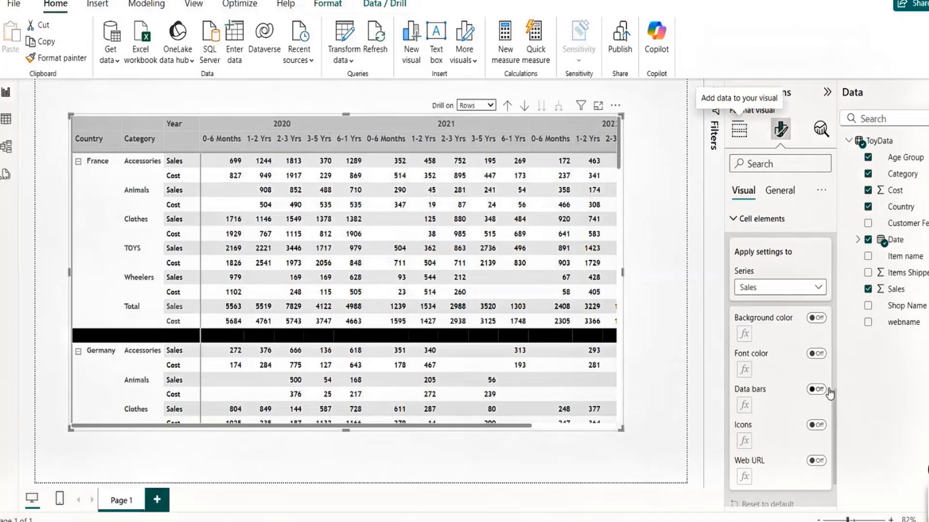
Look through the matrix's layout, blank row and values settings for the option that switches values to rows
{"action": "left_click_drag", "start_coordinate": [835, 429], "coordinate": [839, 232]}
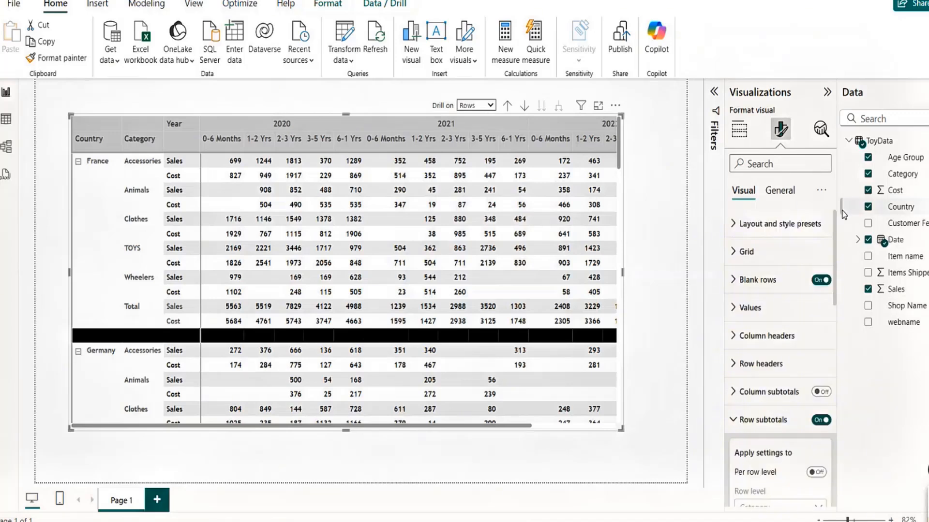
{"action": "left_click", "coordinate": [732, 224]}
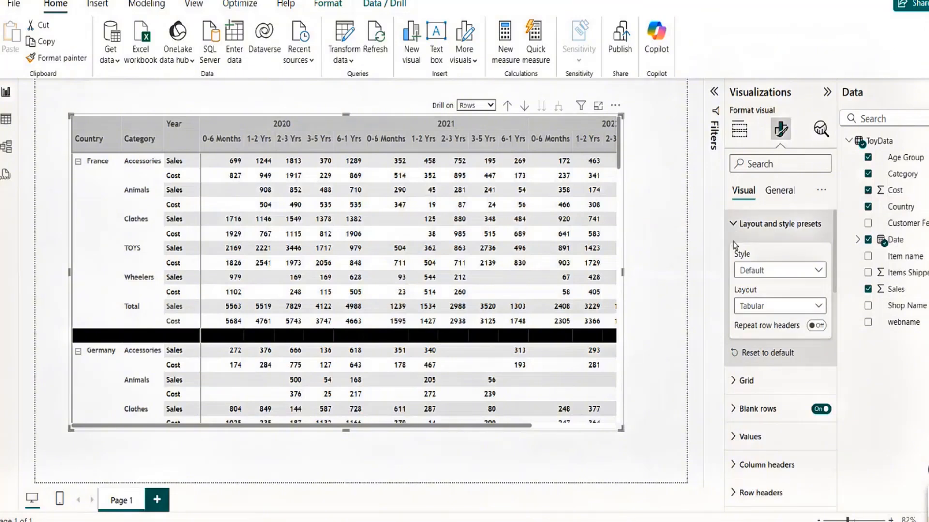
{"action": "left_click", "coordinate": [735, 409]}
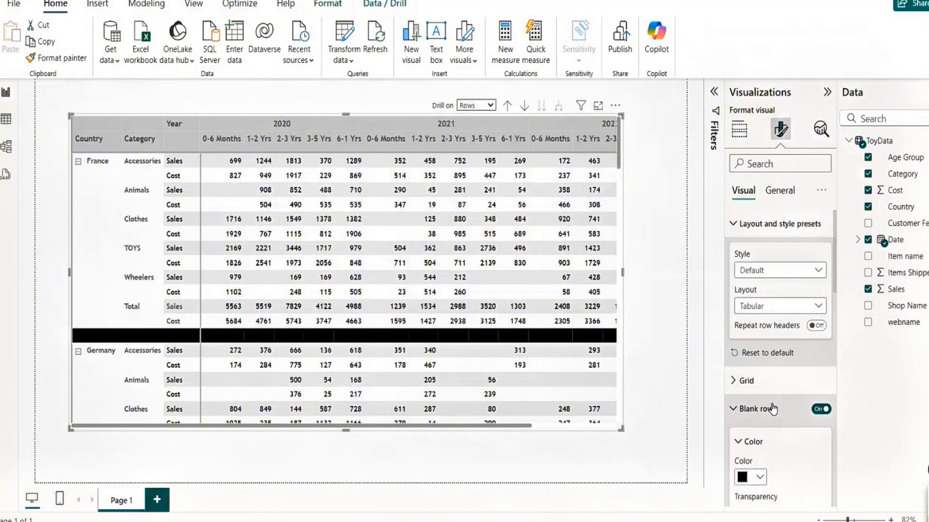
{"action": "scroll", "coordinate": [835, 290], "scroll_direction": "down", "scroll_amount": 5}
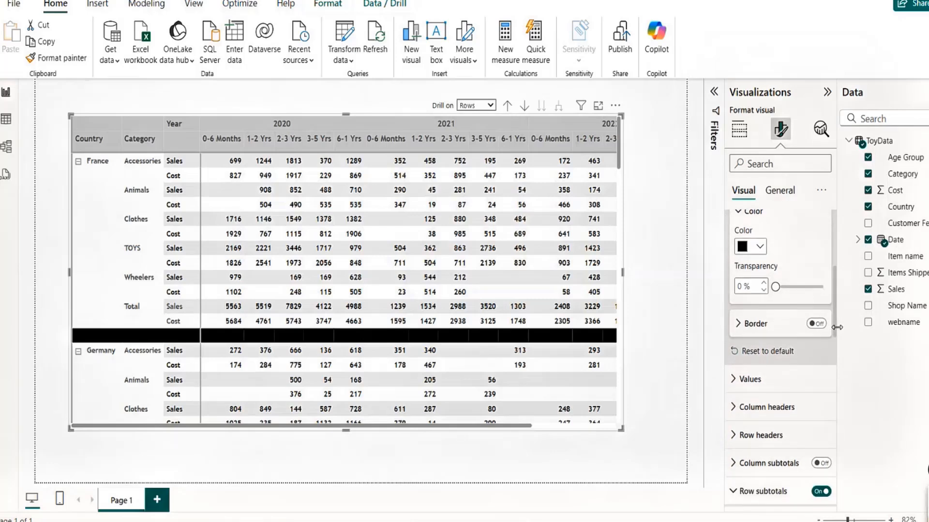
{"action": "scroll", "coordinate": [837, 325], "scroll_direction": "up", "scroll_amount": 3}
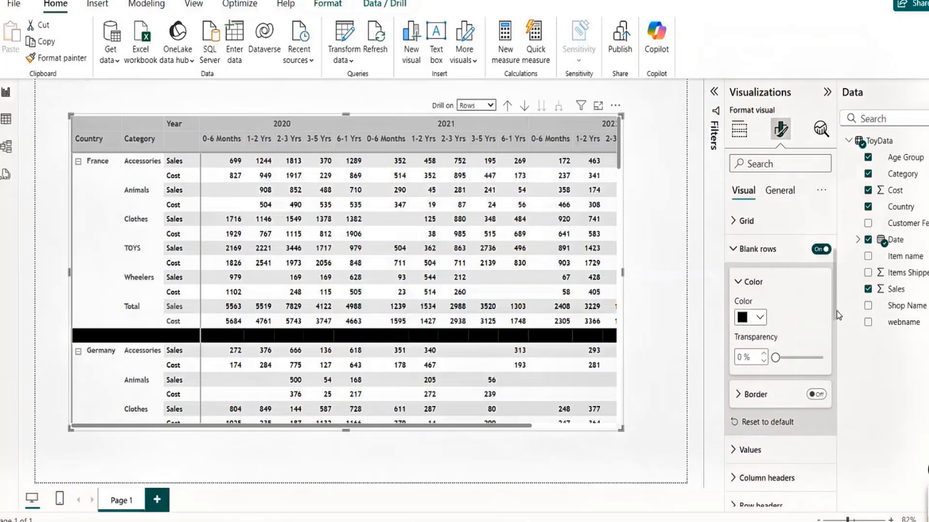
{"action": "scroll", "coordinate": [837, 316], "scroll_direction": "down", "scroll_amount": 1}
{"action": "scroll", "coordinate": [836, 319], "scroll_direction": "up", "scroll_amount": 3}
{"action": "scroll", "coordinate": [837, 325], "scroll_direction": "down", "scroll_amount": 5}
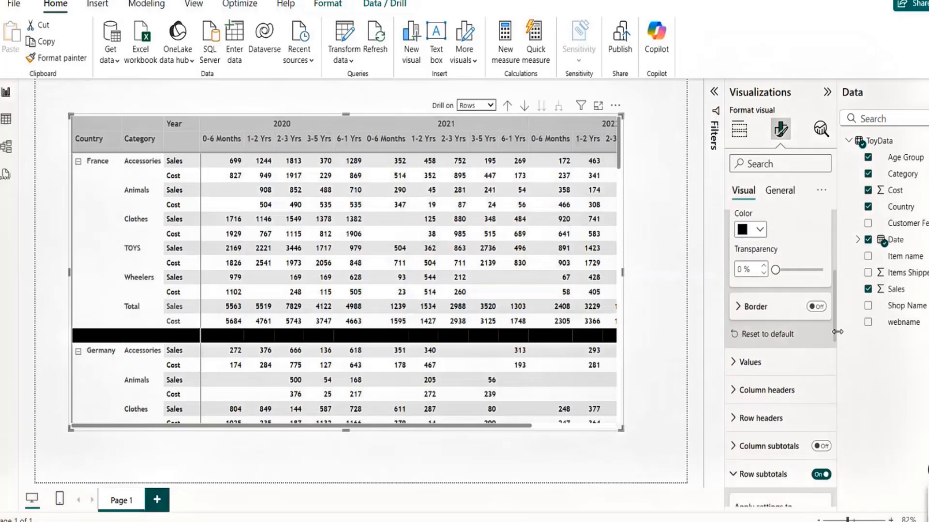
{"action": "scroll", "coordinate": [837, 332], "scroll_direction": "down", "scroll_amount": 4}
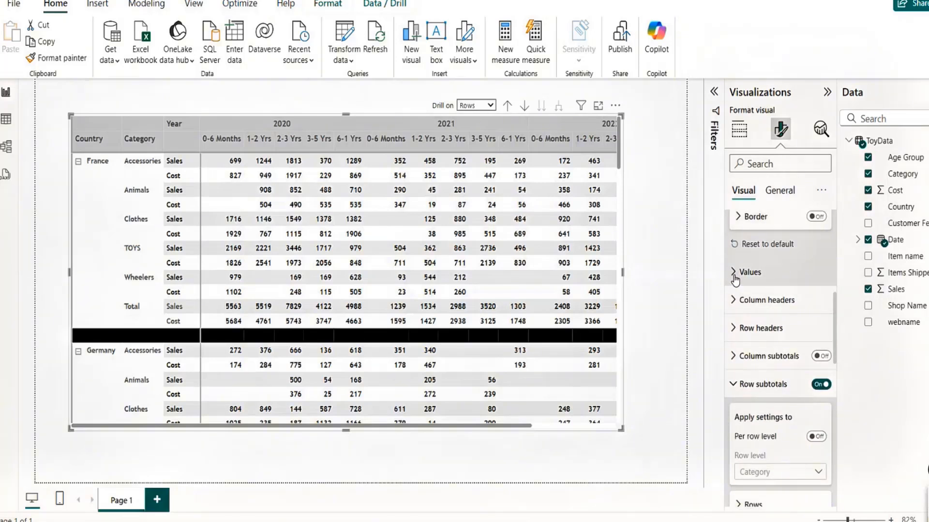
{"action": "left_click", "coordinate": [736, 274]}
{"action": "scroll", "coordinate": [837, 316], "scroll_direction": "down", "scroll_amount": 8}
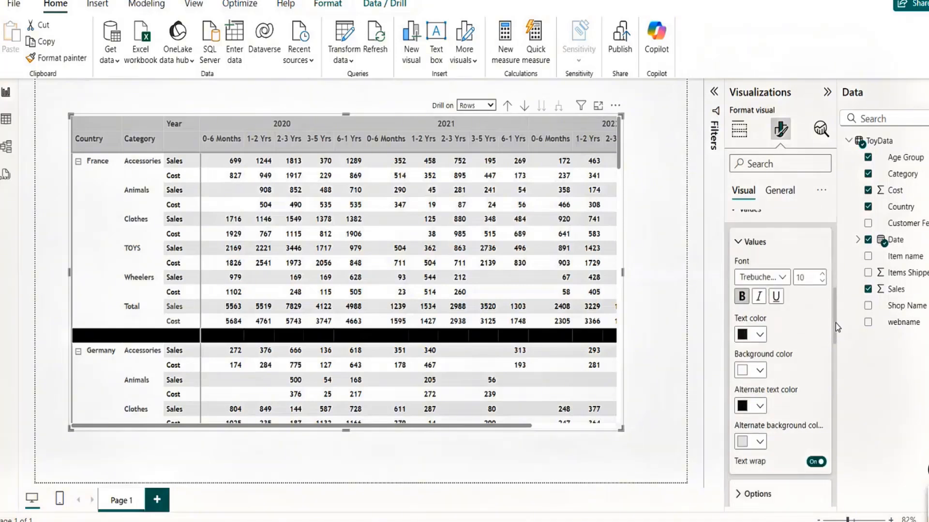
{"action": "scroll", "coordinate": [834, 335], "scroll_direction": "up", "scroll_amount": 10}
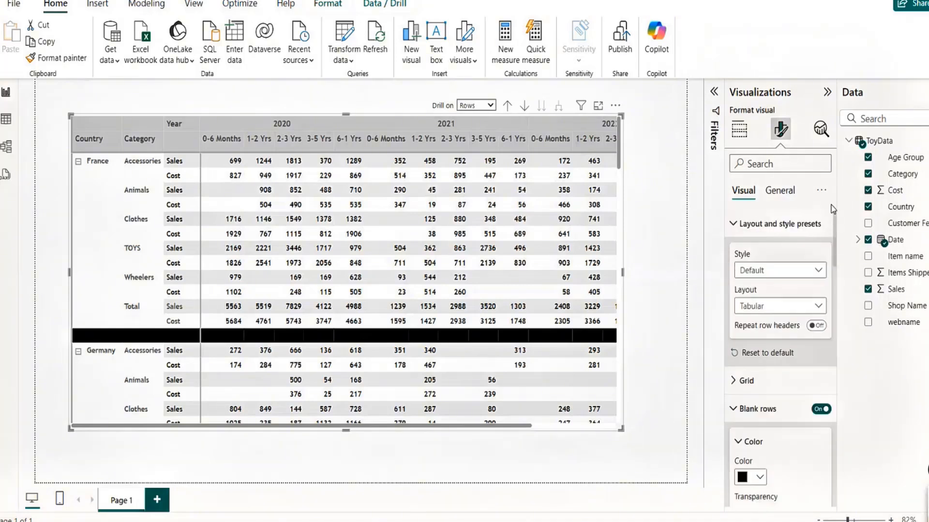
Search the format settings for "swit", turn off switching values to rows, and clear the search
{"action": "left_click", "coordinate": [769, 164]}
{"action": "type", "text": "swit"}
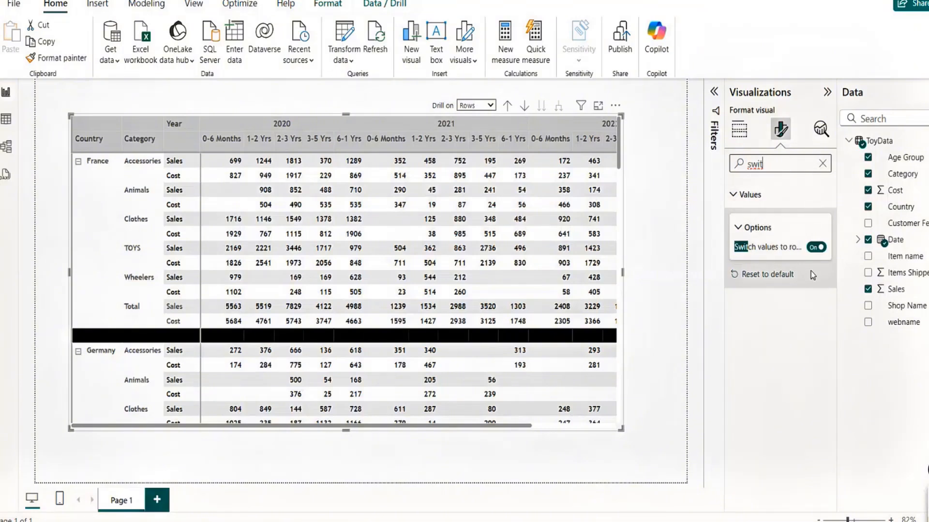
{"action": "left_click", "coordinate": [816, 248]}
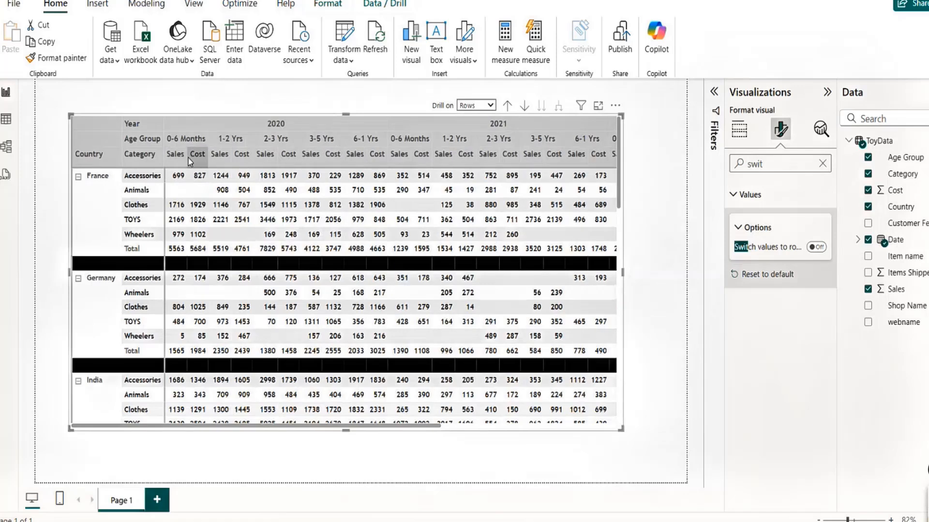
{"action": "left_click", "coordinate": [823, 164]}
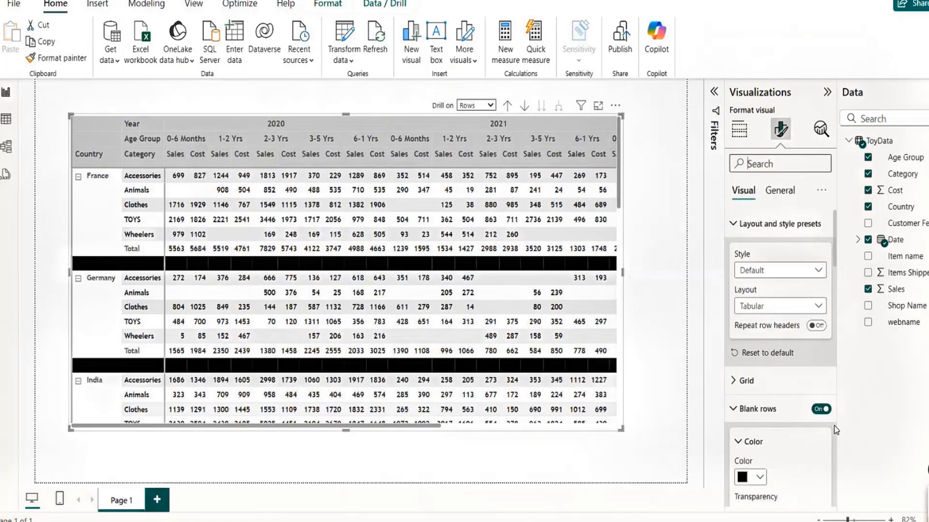
Turn on the Sales cells' conditional background color and set the gradient's highest-value color to dark grey
{"action": "left_click", "coordinate": [736, 227]}
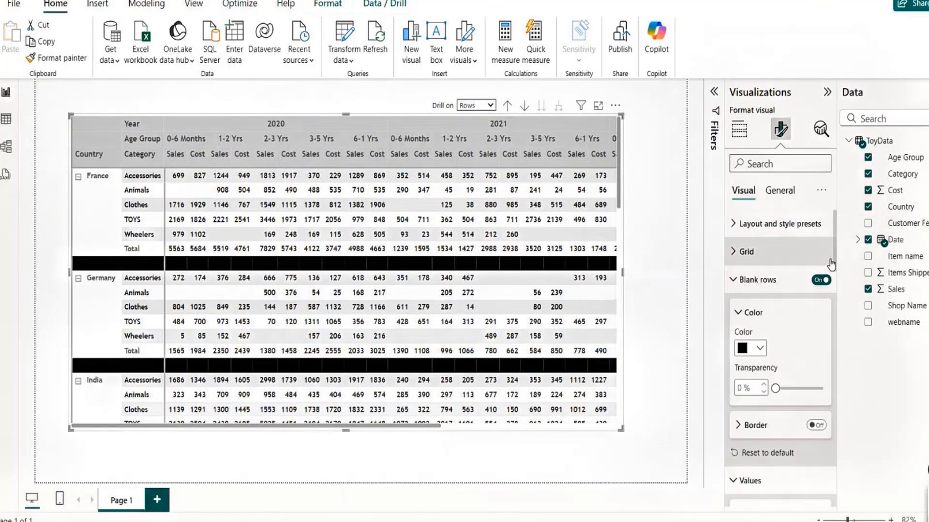
{"action": "left_click_drag", "start_coordinate": [835, 254], "coordinate": [841, 483]}
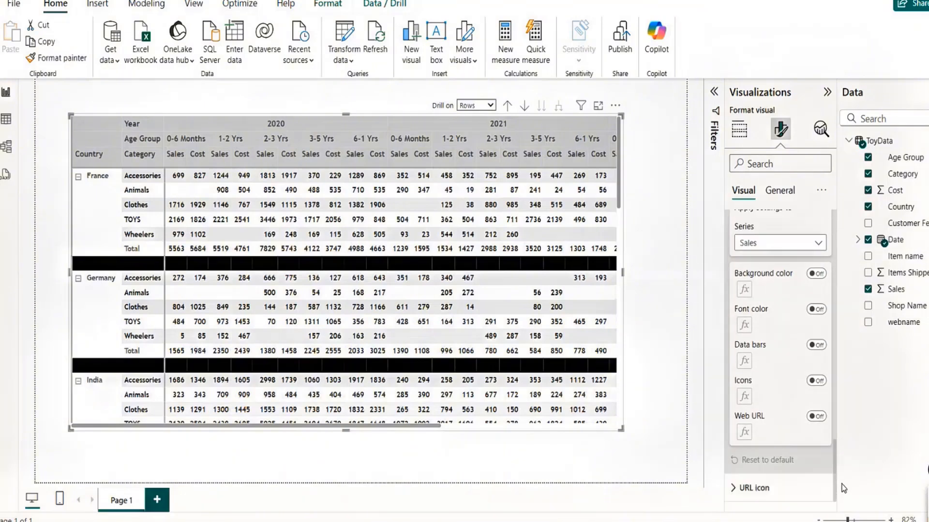
{"action": "left_click", "coordinate": [817, 273]}
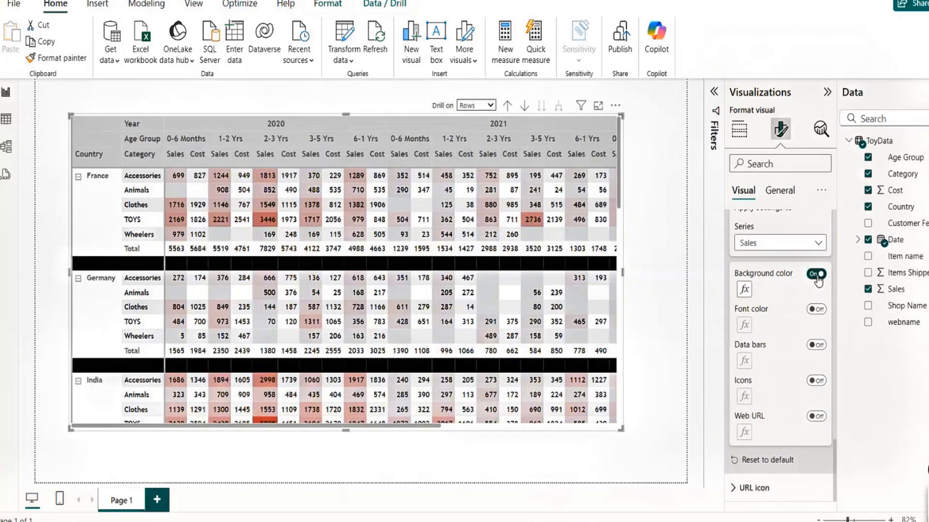
{"action": "left_click", "coordinate": [744, 290]}
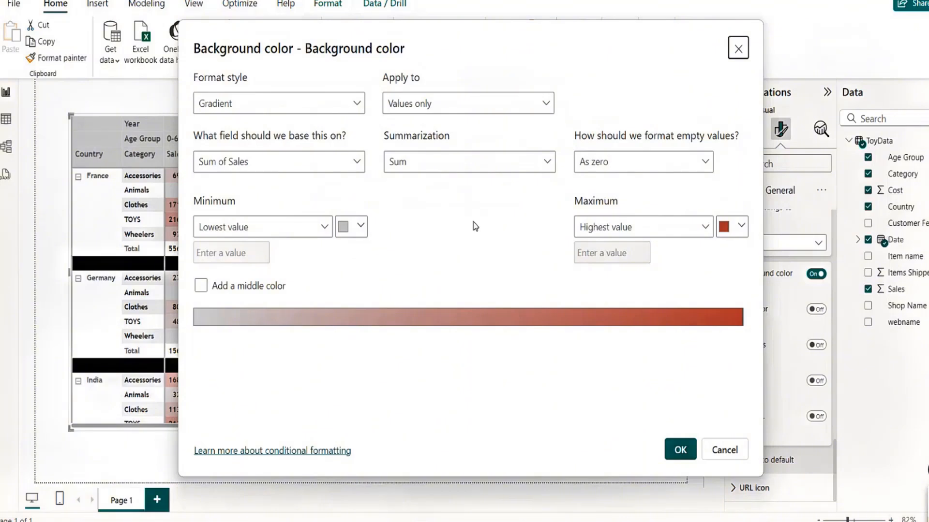
{"action": "left_click", "coordinate": [741, 227]}
{"action": "left_click", "coordinate": [573, 350]}
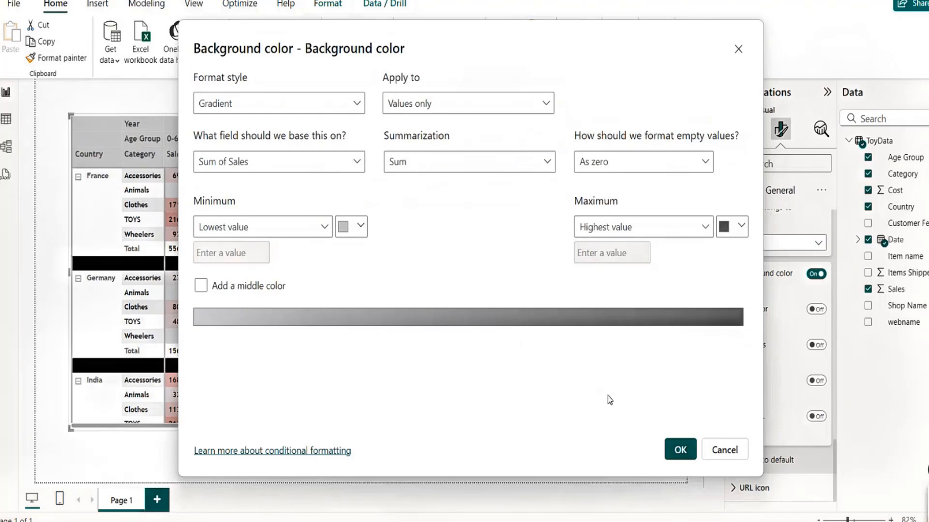
{"action": "left_click", "coordinate": [680, 450]}
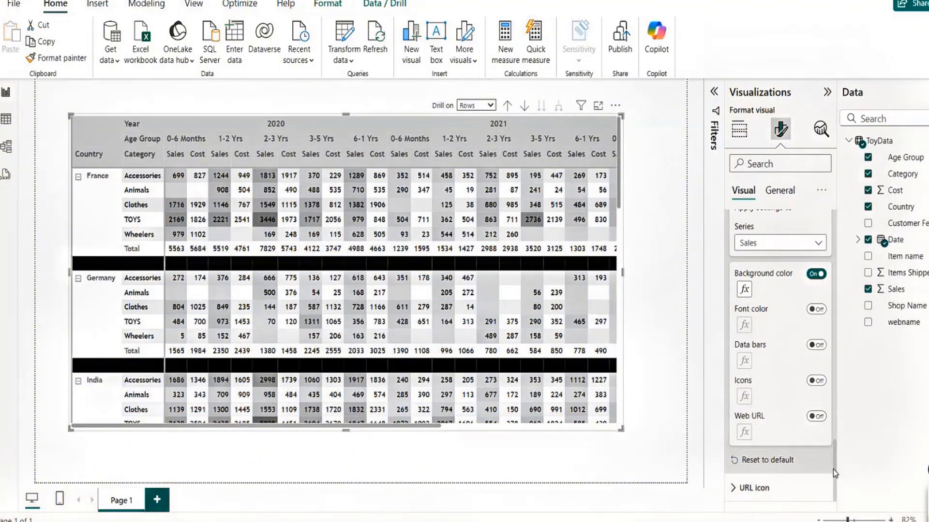
Apply the cell elements settings to the Cost series and turn its data bars on and back off
{"action": "left_click_drag", "start_coordinate": [833, 470], "coordinate": [833, 443]}
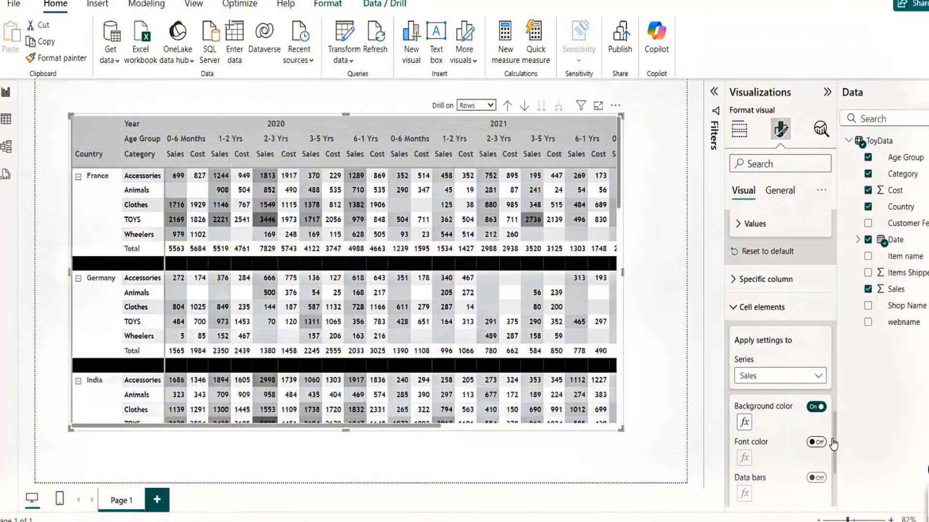
{"action": "left_click", "coordinate": [786, 376]}
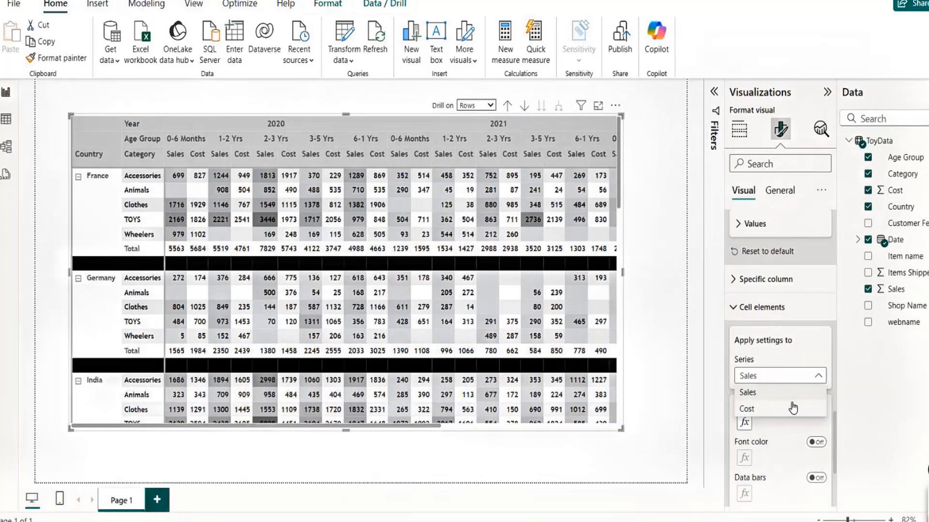
{"action": "left_click", "coordinate": [751, 411]}
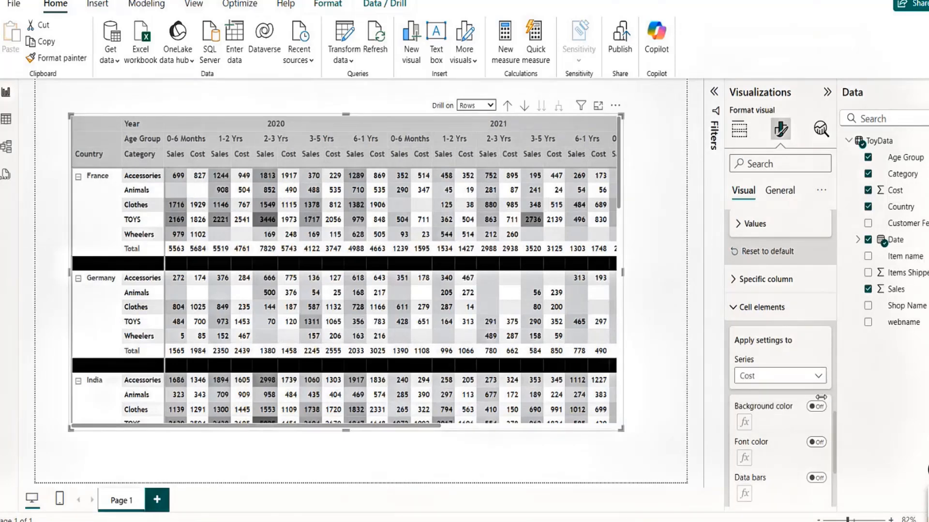
{"action": "left_click_drag", "start_coordinate": [837, 432], "coordinate": [837, 460]}
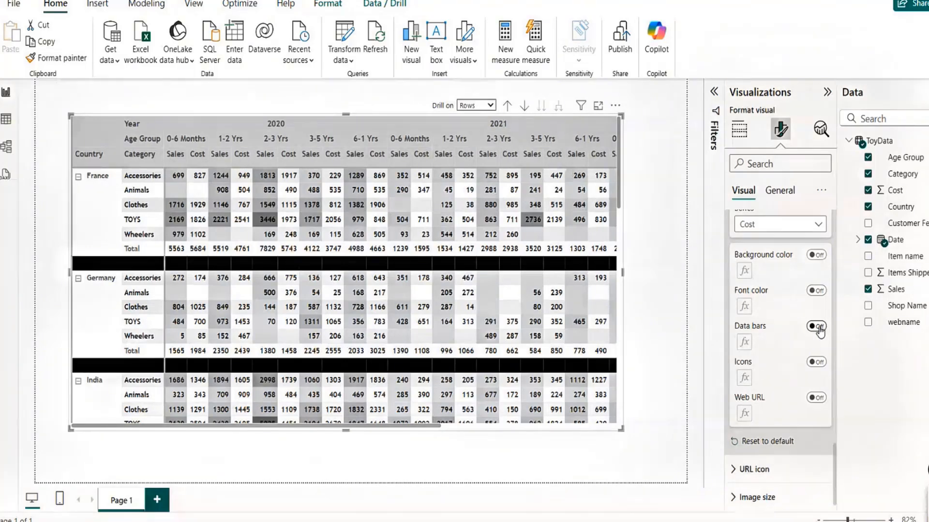
{"action": "left_click", "coordinate": [817, 327]}
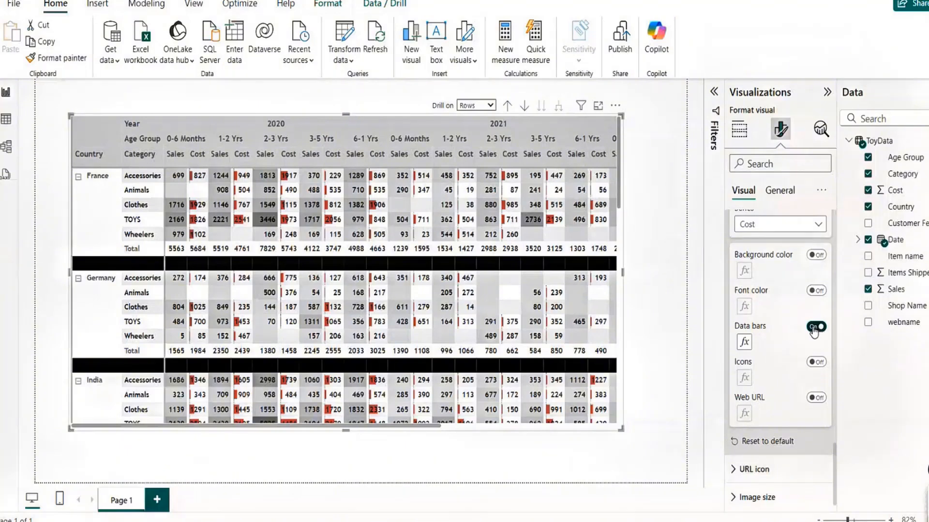
{"action": "left_click", "coordinate": [816, 328]}
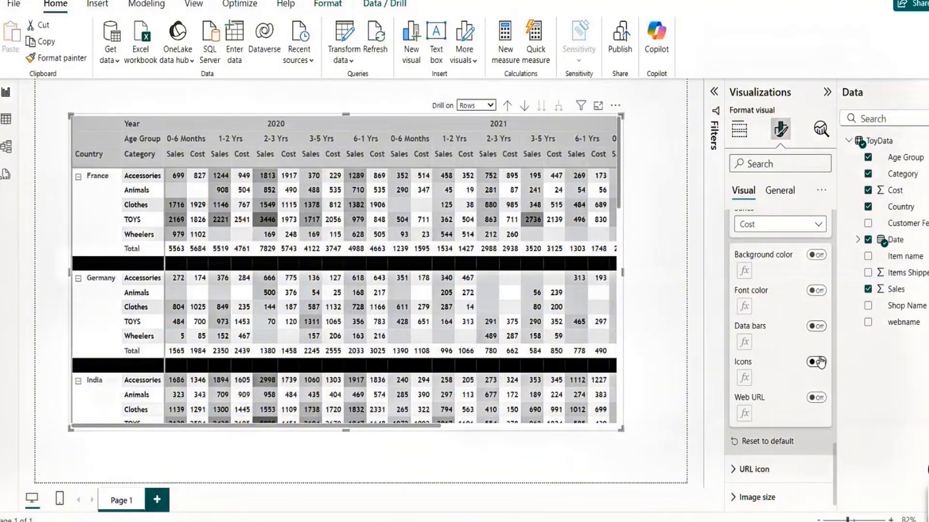
Turn on icons for the Cost values and delete the 33–67 and 67–100 percent icon rules
{"action": "left_click", "coordinate": [819, 363]}
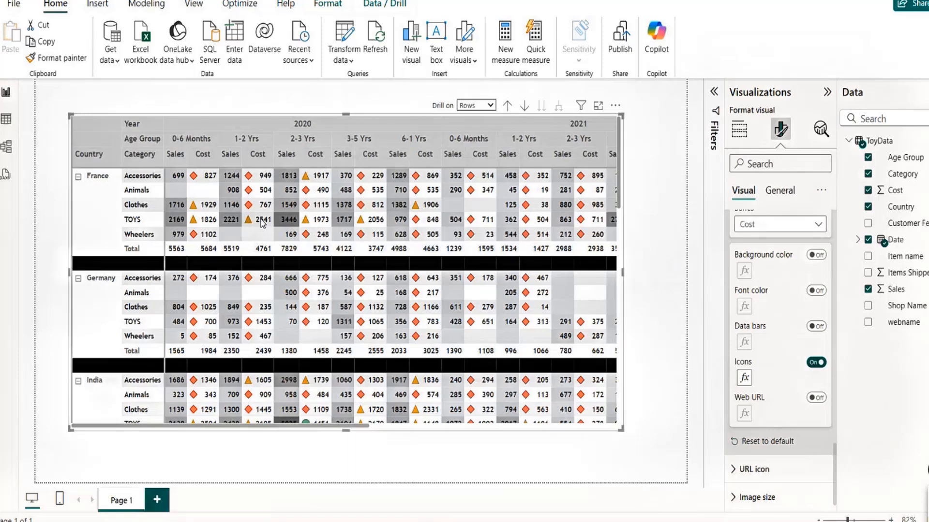
{"action": "left_click", "coordinate": [745, 379]}
{"action": "left_click_drag", "start_coordinate": [408, 35], "coordinate": [543, 36]}
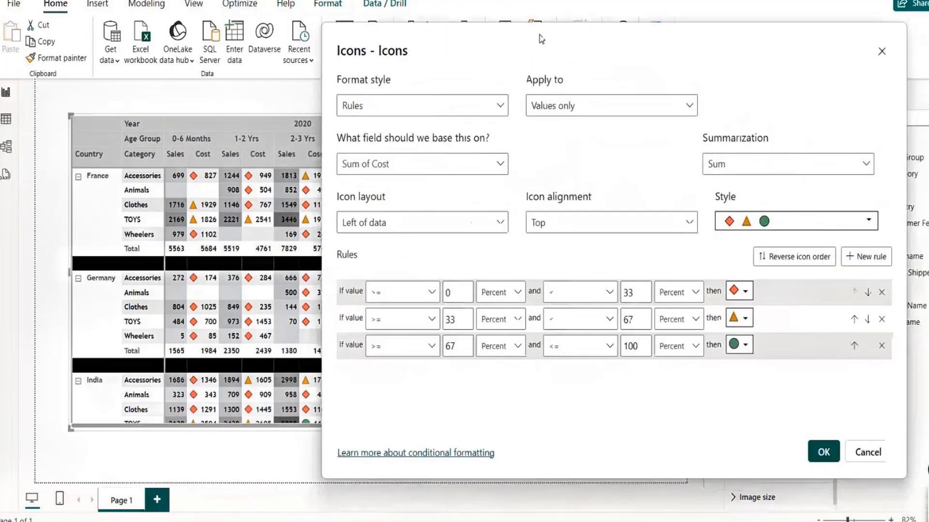
{"action": "left_click", "coordinate": [882, 321]}
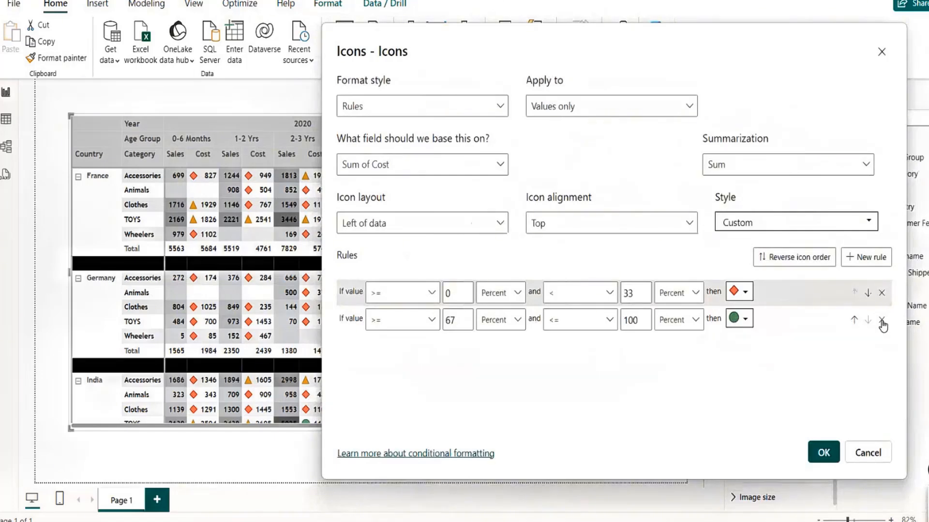
{"action": "left_click", "coordinate": [882, 320]}
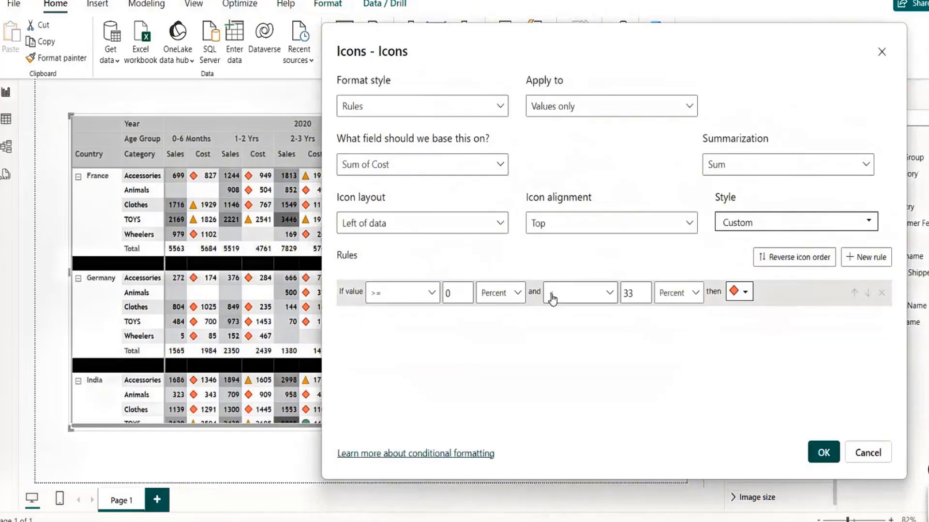
Change both thresholds of the remaining Cost icon rule from Percent to Number
{"action": "left_click", "coordinate": [507, 294]}
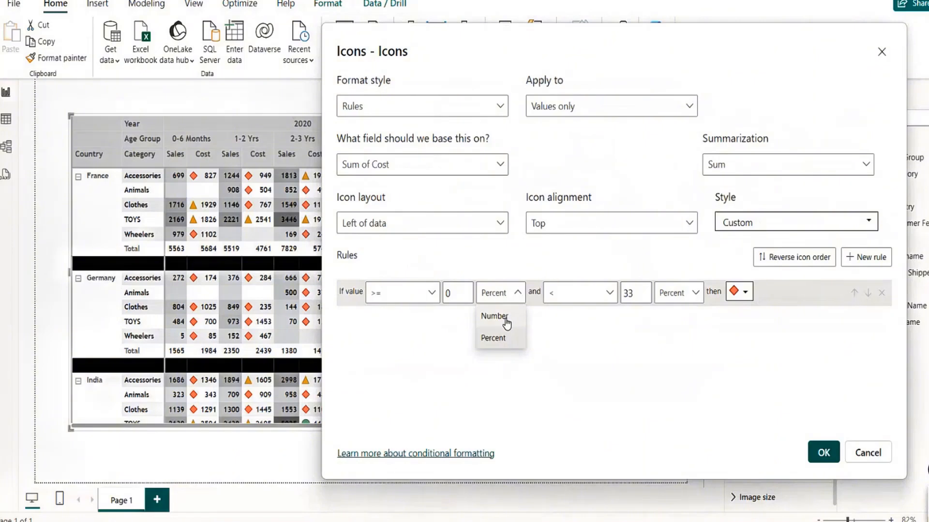
{"action": "left_click", "coordinate": [504, 316]}
{"action": "left_click", "coordinate": [678, 293]}
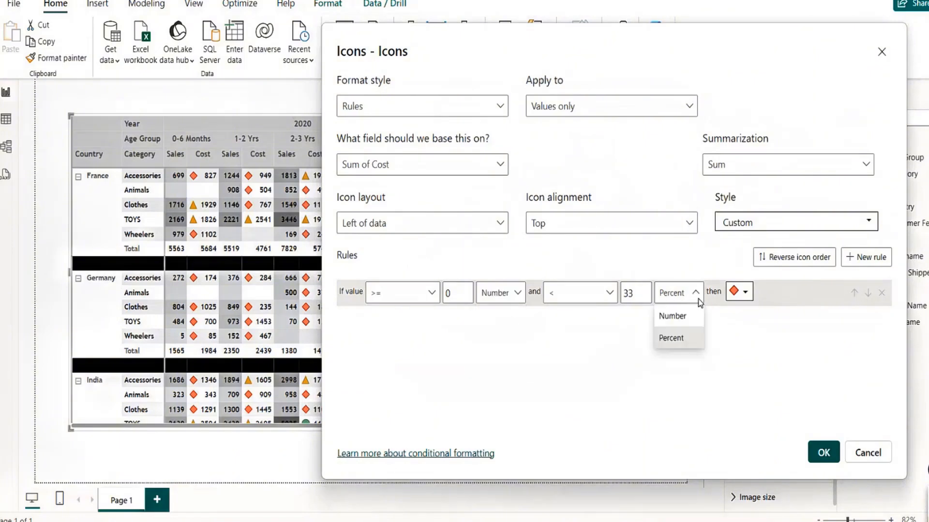
{"action": "left_click", "coordinate": [672, 315]}
Set the Cost icon rule's range to at least 2000 and less than 4000
{"action": "left_click", "coordinate": [450, 292]}
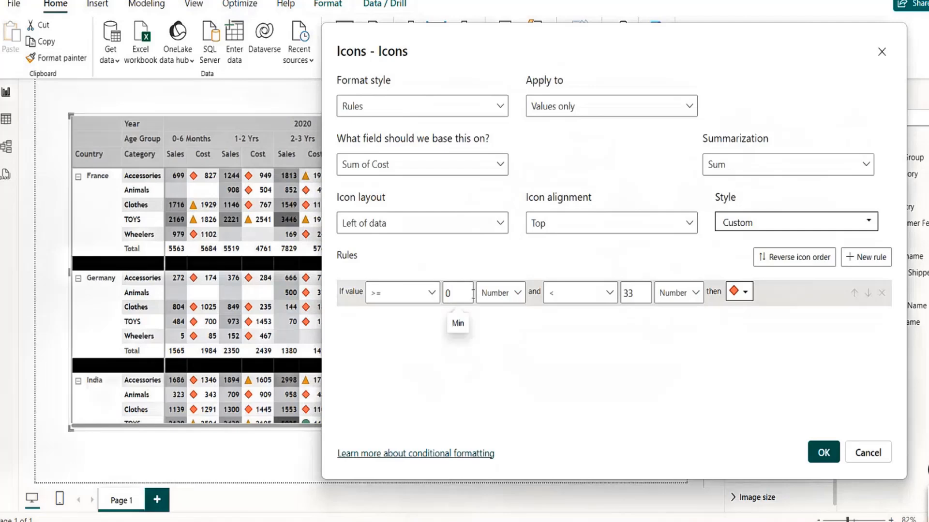
{"action": "type", "text": "2000"}
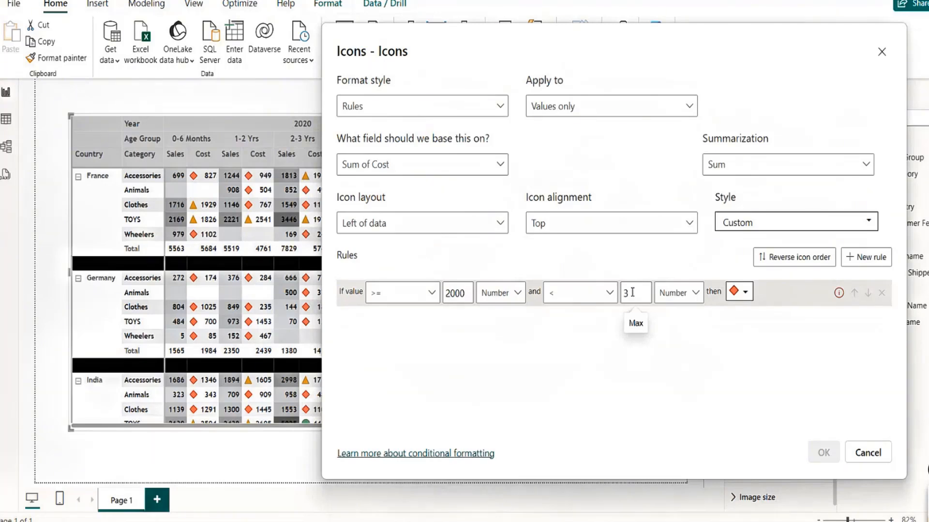
{"action": "type", "text": "000"}
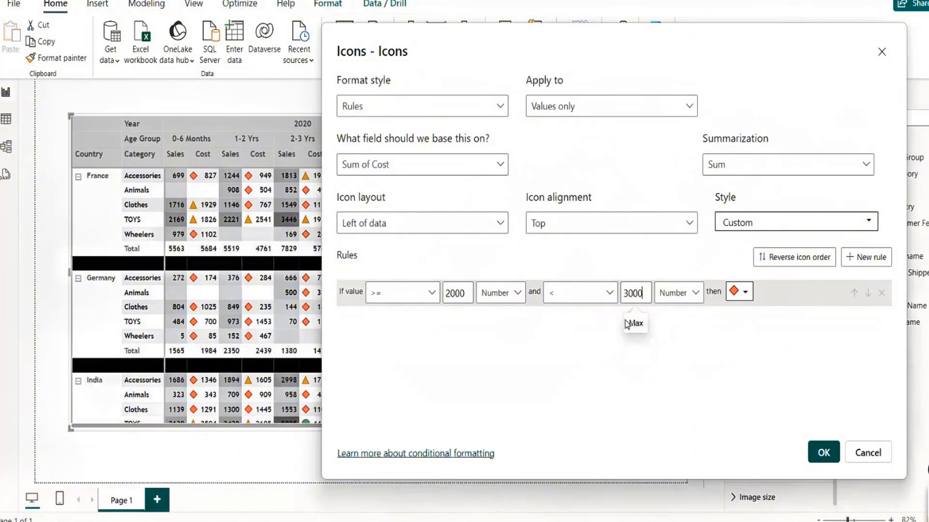
{"action": "key", "text": "BackSpace"}
{"action": "key", "text": "BackSpace"}
{"action": "key", "text": "BackSpace"}
{"action": "key", "text": "BackSpace"}
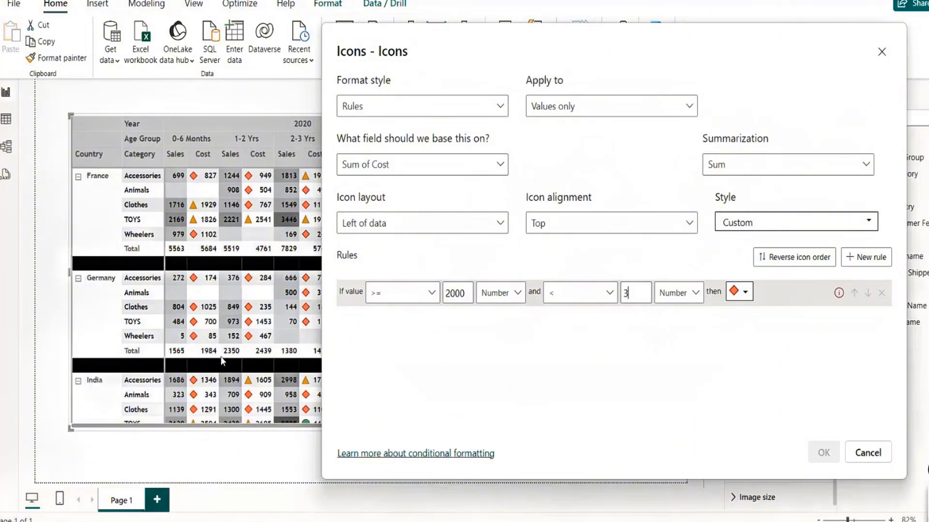
{"action": "type", "text": "4000"}
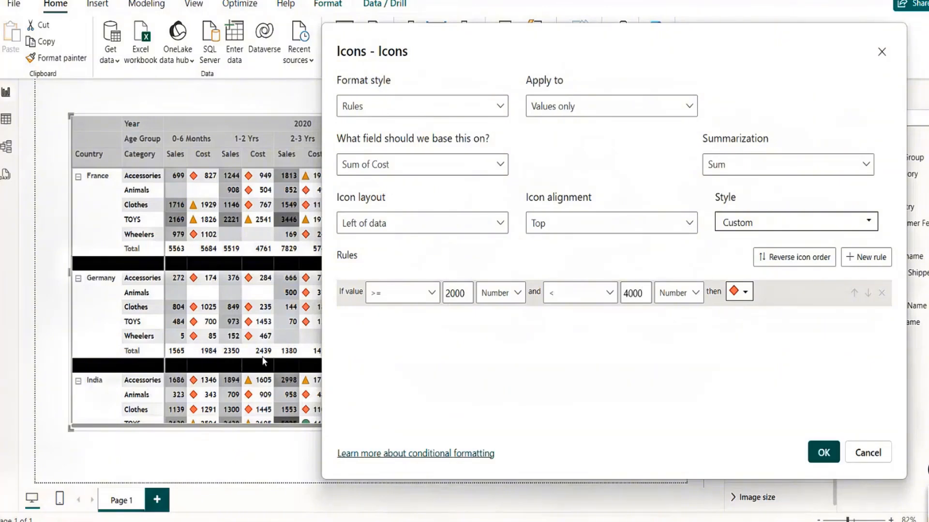
Choose the dark square icon with the red symbol for the 2000–4000 rule and apply the icon formatting
{"action": "left_click", "coordinate": [744, 294]}
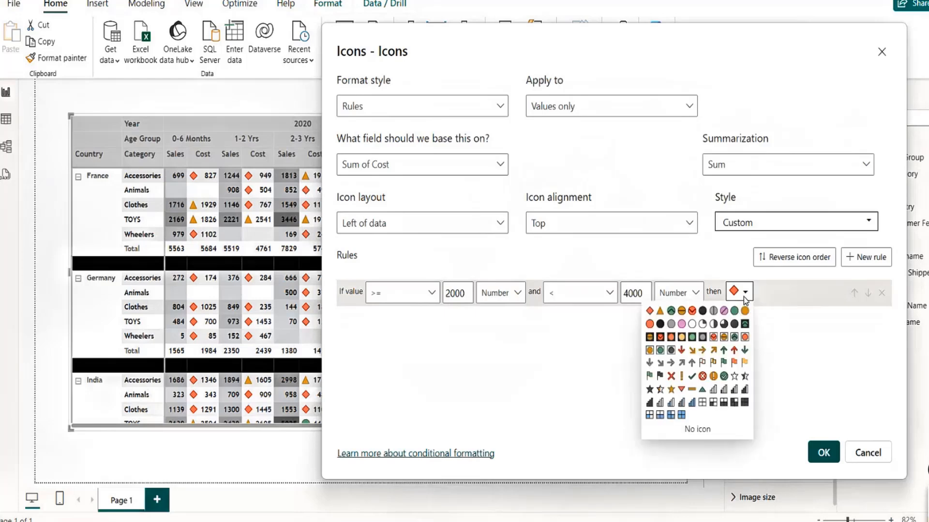
{"action": "left_click", "coordinate": [661, 338]}
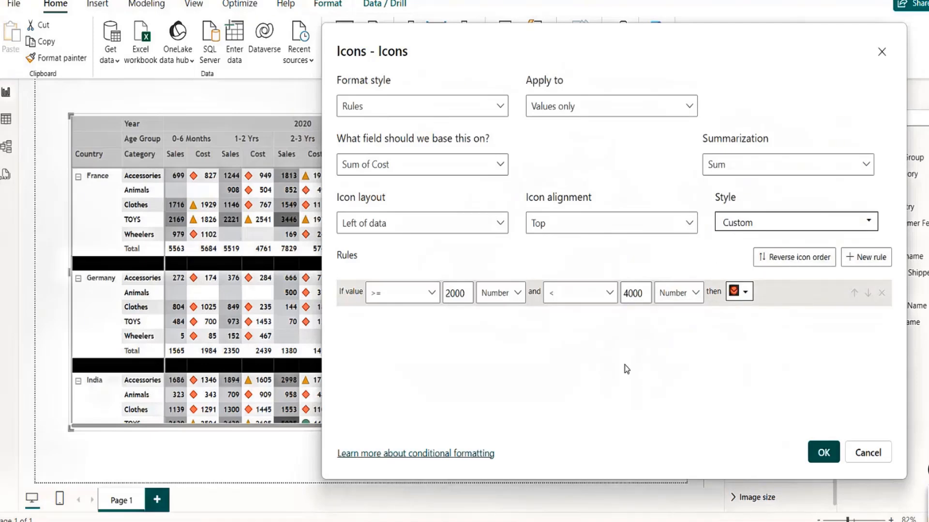
{"action": "left_click", "coordinate": [857, 260]}
{"action": "left_click", "coordinate": [822, 452]}
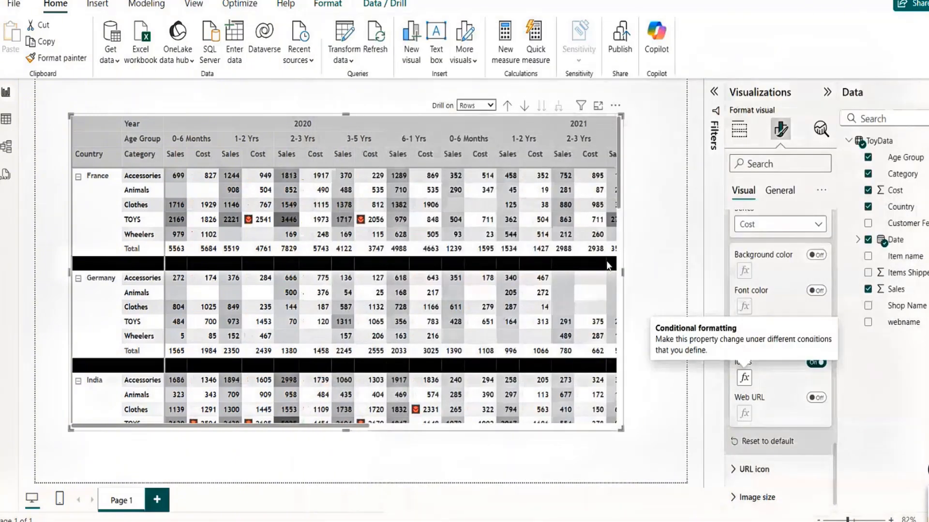
Check the Cost icons through the matrix down to the grand total, and extend the matrix's lower edge to make it taller
{"action": "scroll", "coordinate": [623, 203], "scroll_direction": "down", "scroll_amount": 5}
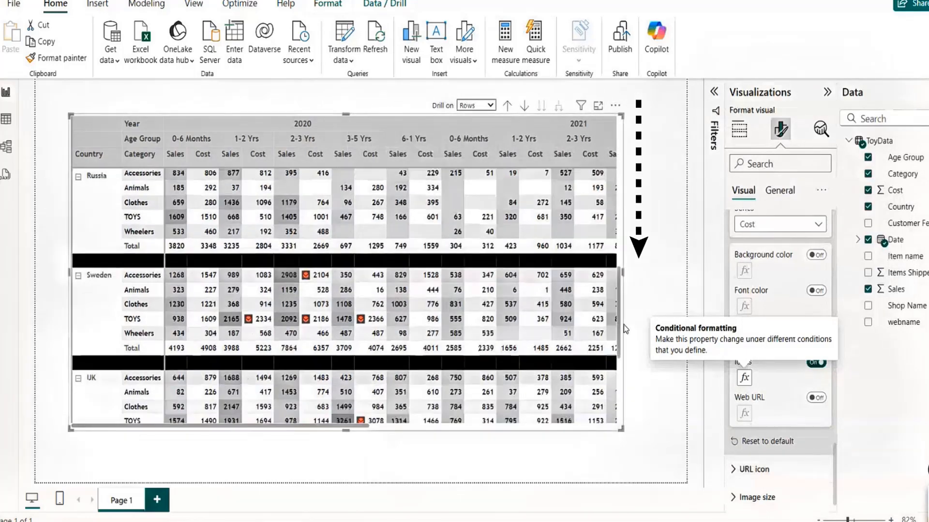
{"action": "scroll", "coordinate": [624, 335], "scroll_direction": "down", "scroll_amount": 5}
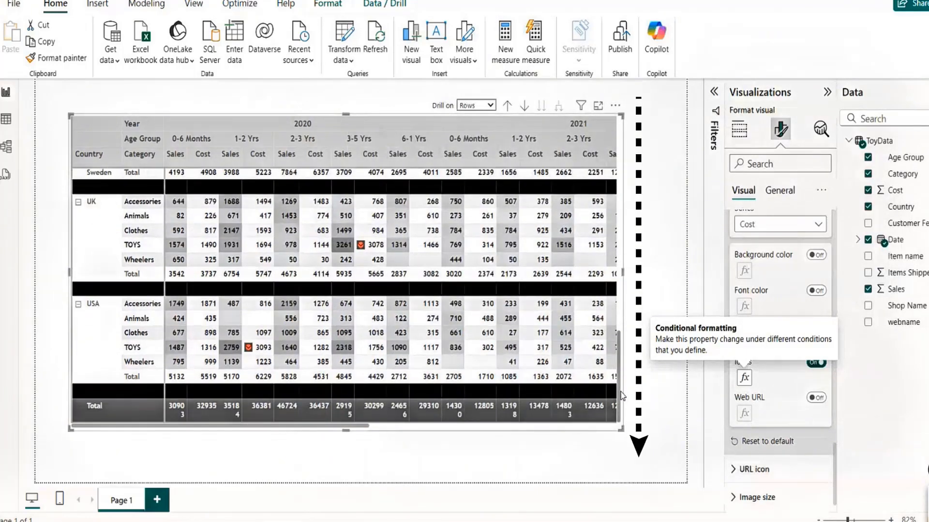
{"action": "left_click_drag", "start_coordinate": [622, 389], "coordinate": [619, 169]}
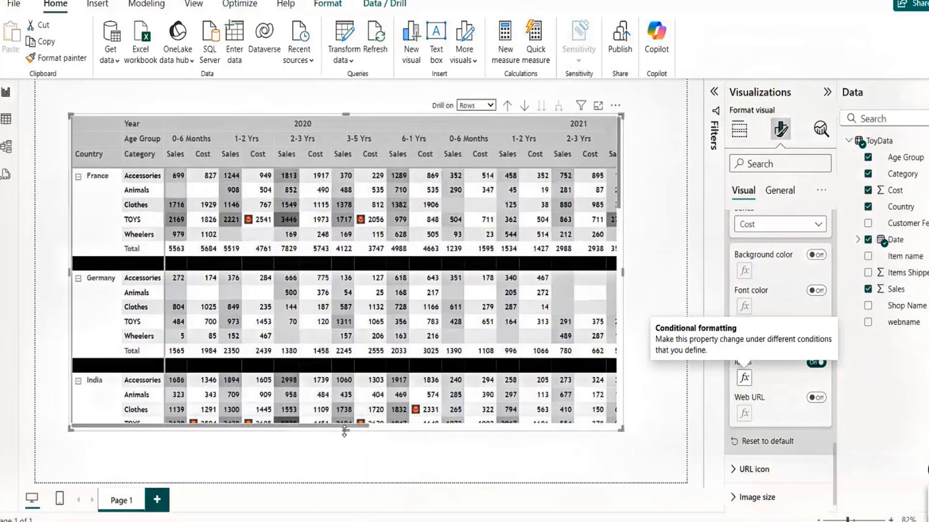
{"action": "left_click_drag", "start_coordinate": [347, 432], "coordinate": [347, 463]}
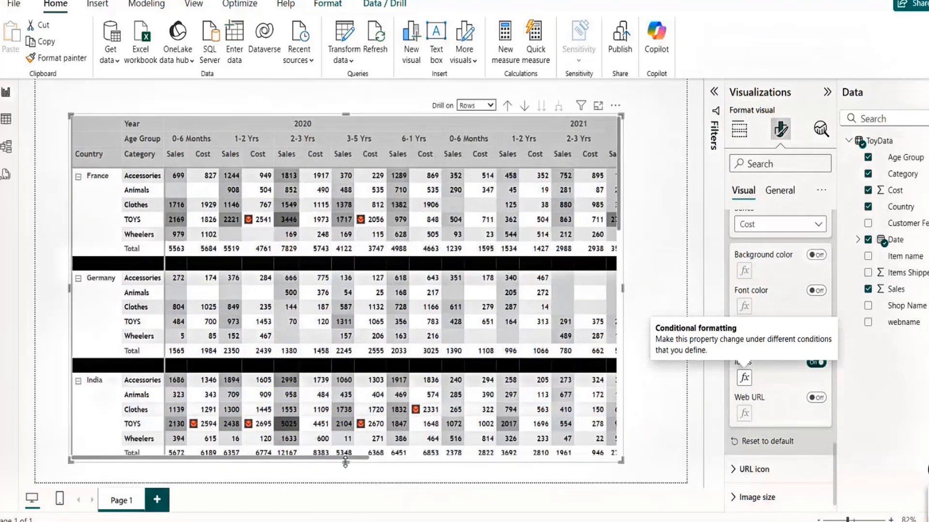
{"action": "left_click_drag", "start_coordinate": [297, 458], "coordinate": [202, 466]}
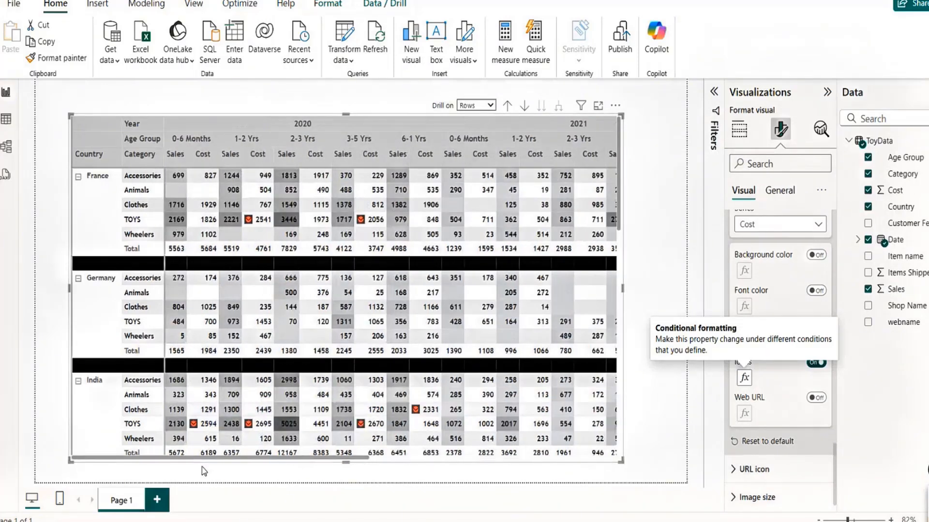